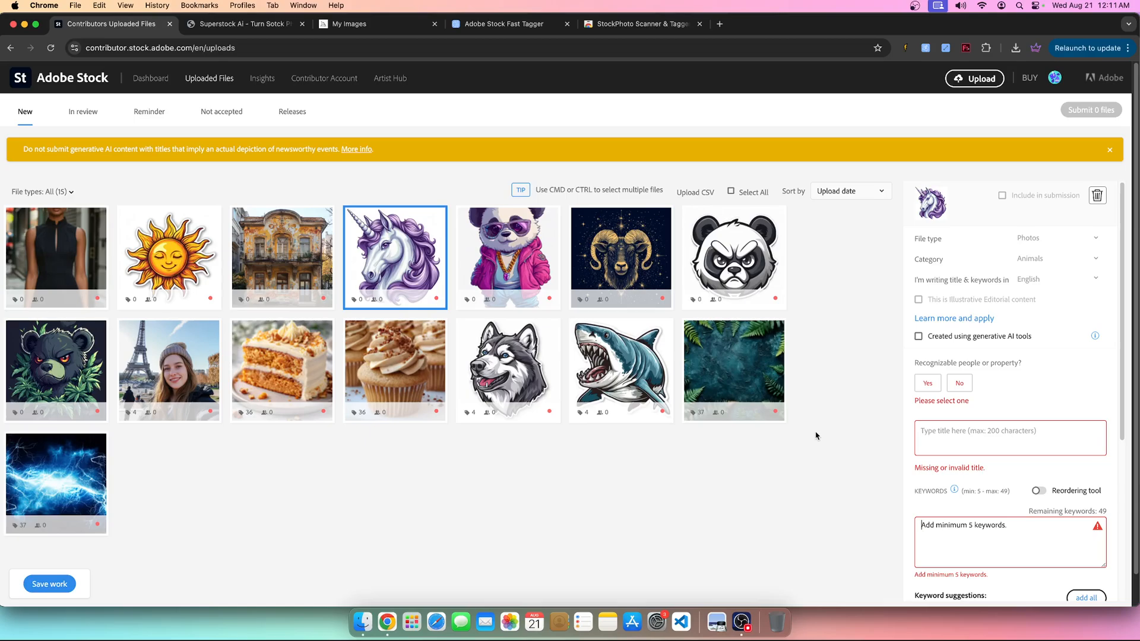
Examine the StockPhoto Scanner & Tagger extension's Chrome Web Store listing
{"action": "mouse_move", "coordinate": [579, 274]}
{"action": "left_click", "coordinate": [605, 26]}
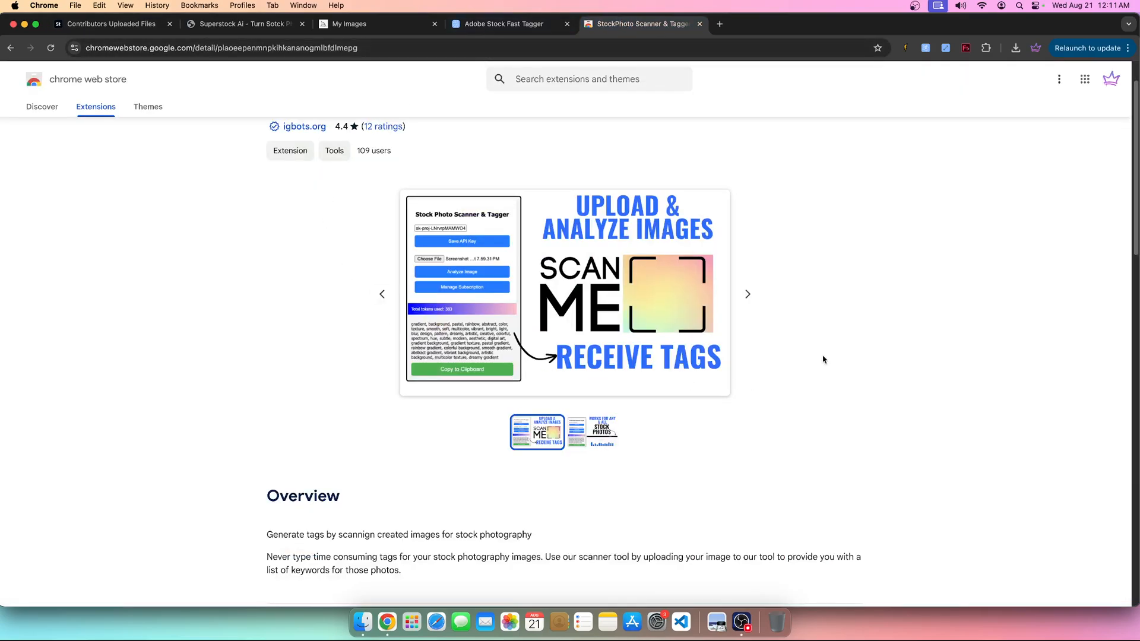
{"action": "scroll", "coordinate": [821, 359], "scroll_direction": "up", "scroll_amount": 2}
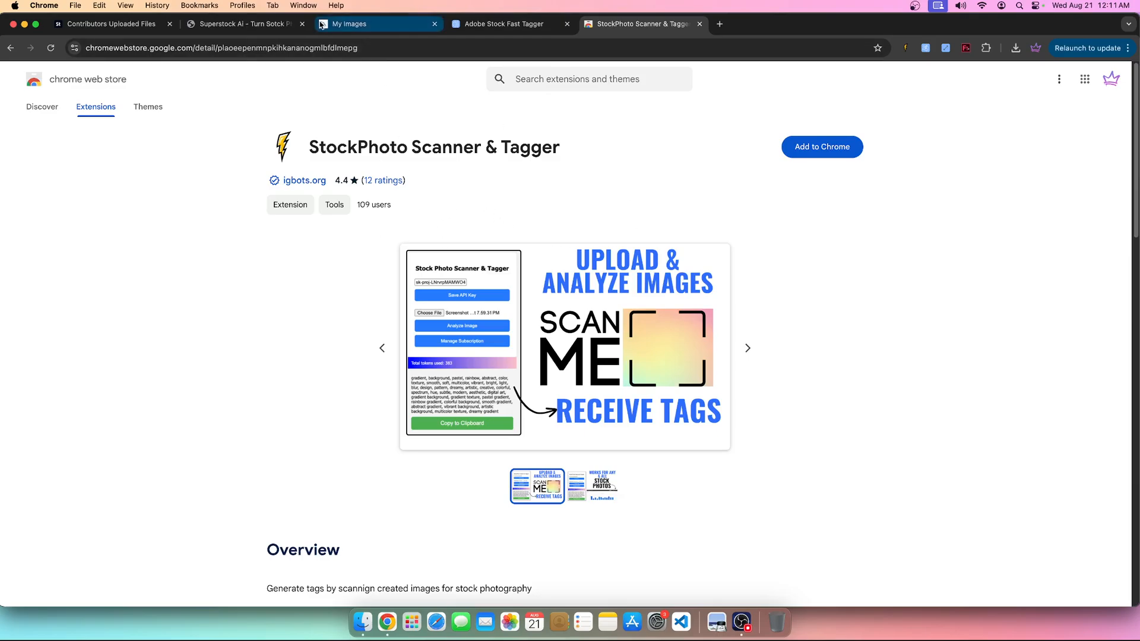
Return to the Adobe Stock uploads, preview the unicorn image, and open the Stock Photo Scanner & Tagger extension to view its options
{"action": "left_click", "coordinate": [128, 26]}
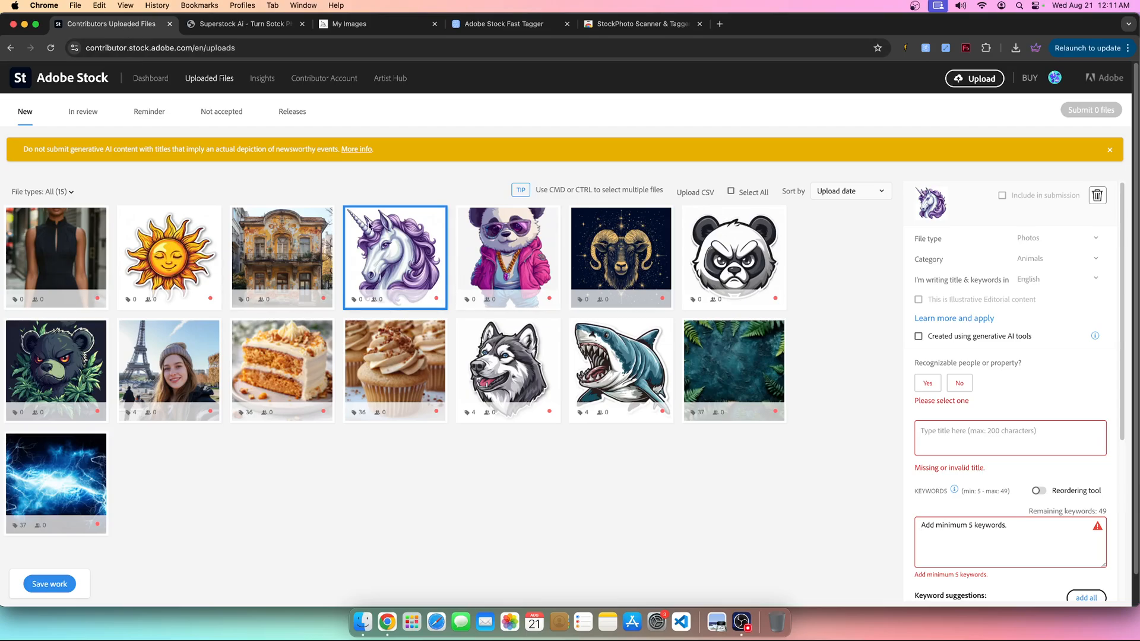
{"action": "mouse_move", "coordinate": [395, 235]}
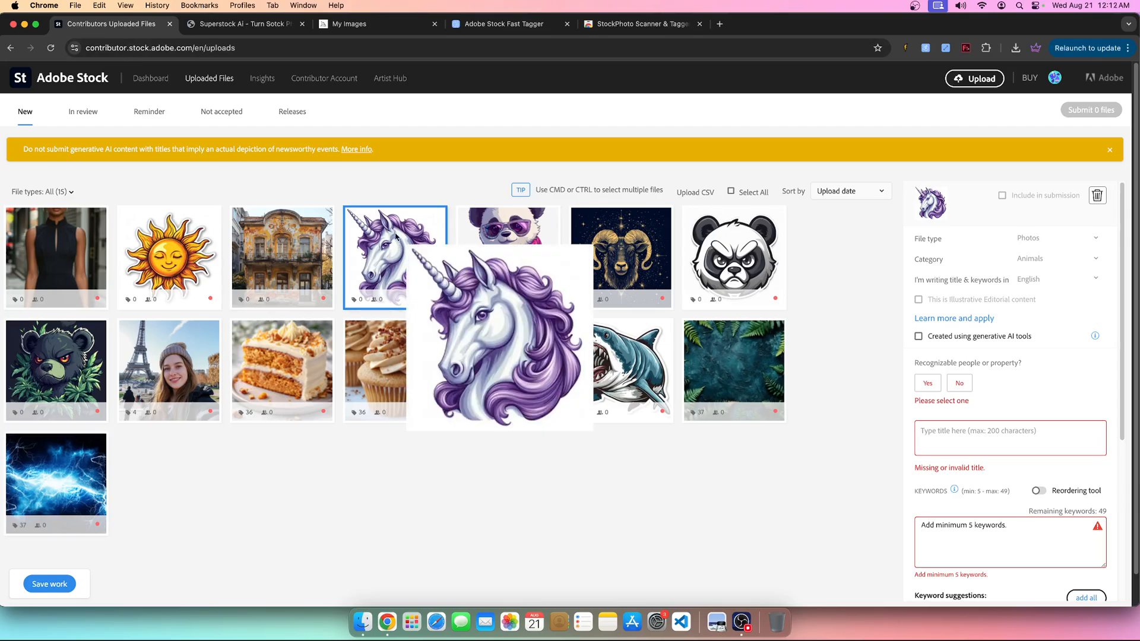
{"action": "left_click", "coordinate": [905, 48]}
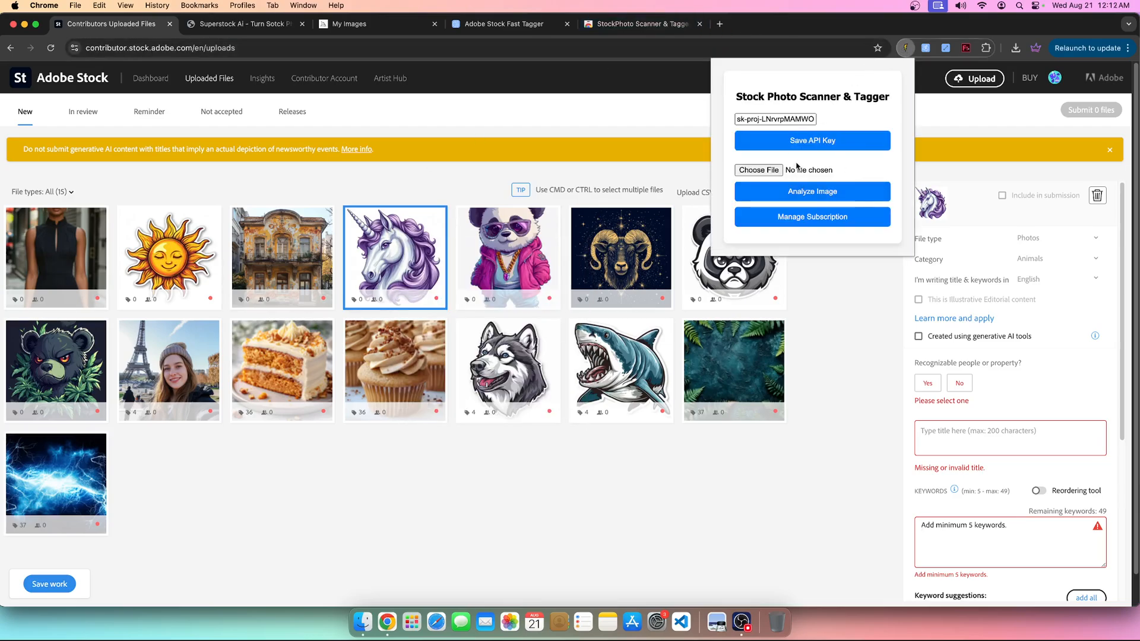
{"action": "mouse_move", "coordinate": [764, 351]}
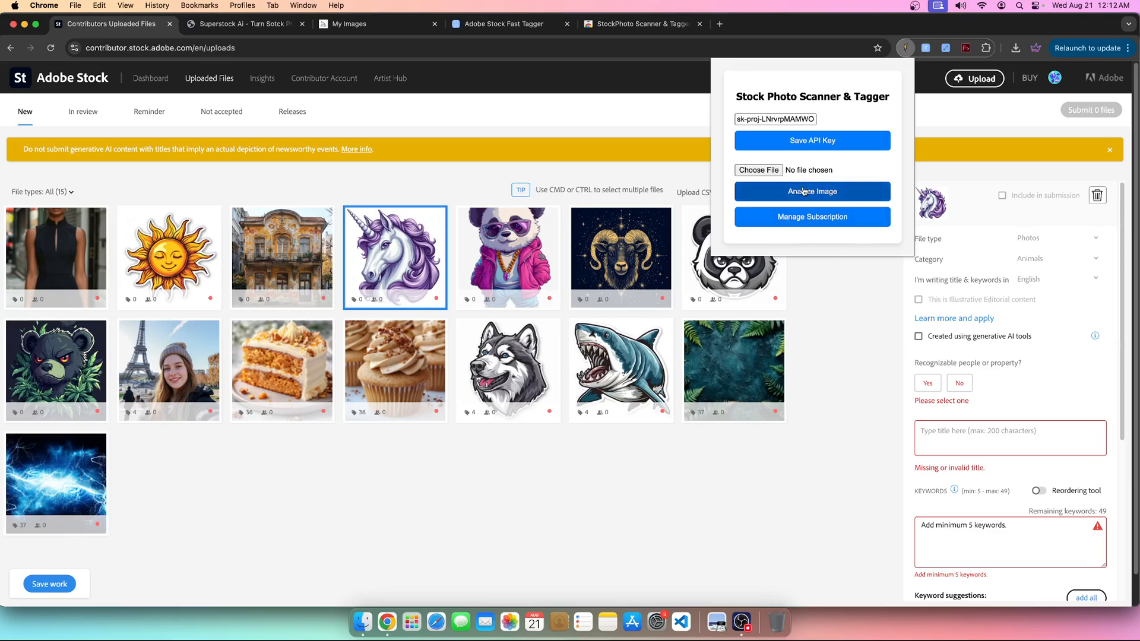
{"action": "mouse_move", "coordinate": [319, 422]}
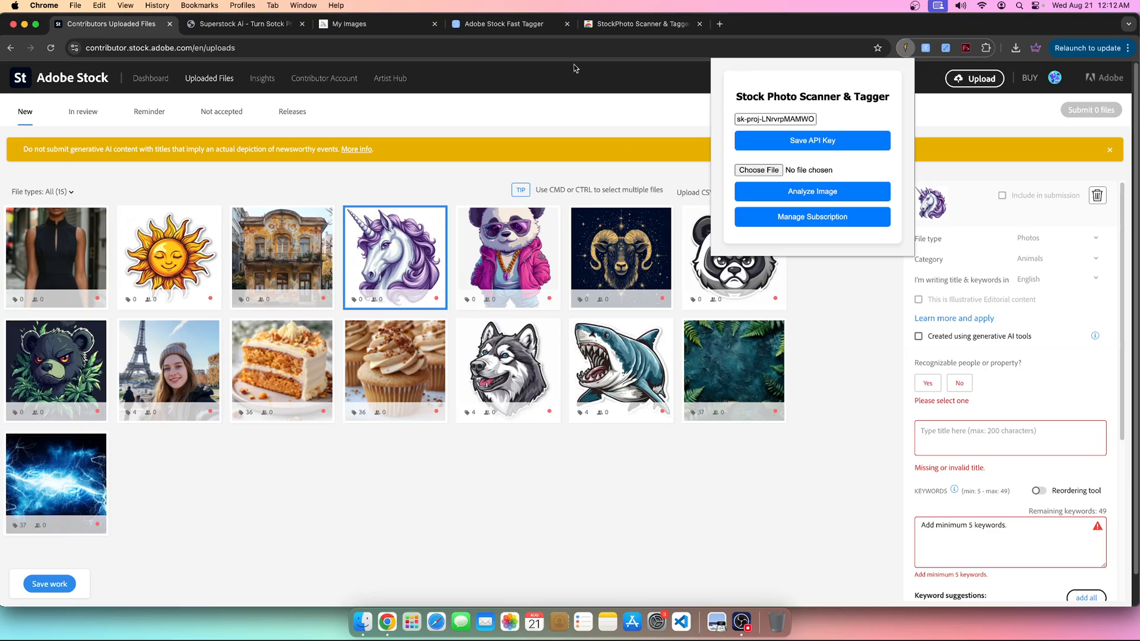
Examine the Adobe Stock Fast Tagger product page and the generated images in Midjourney
{"action": "left_click", "coordinate": [515, 23]}
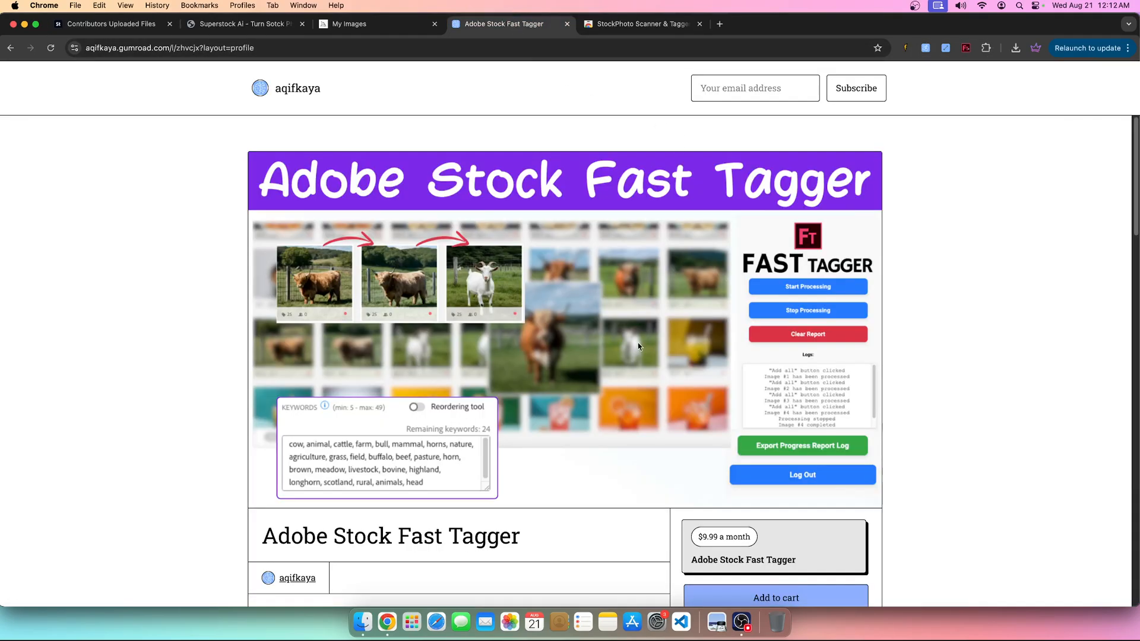
{"action": "scroll", "coordinate": [637, 343], "scroll_direction": "down", "scroll_amount": 2}
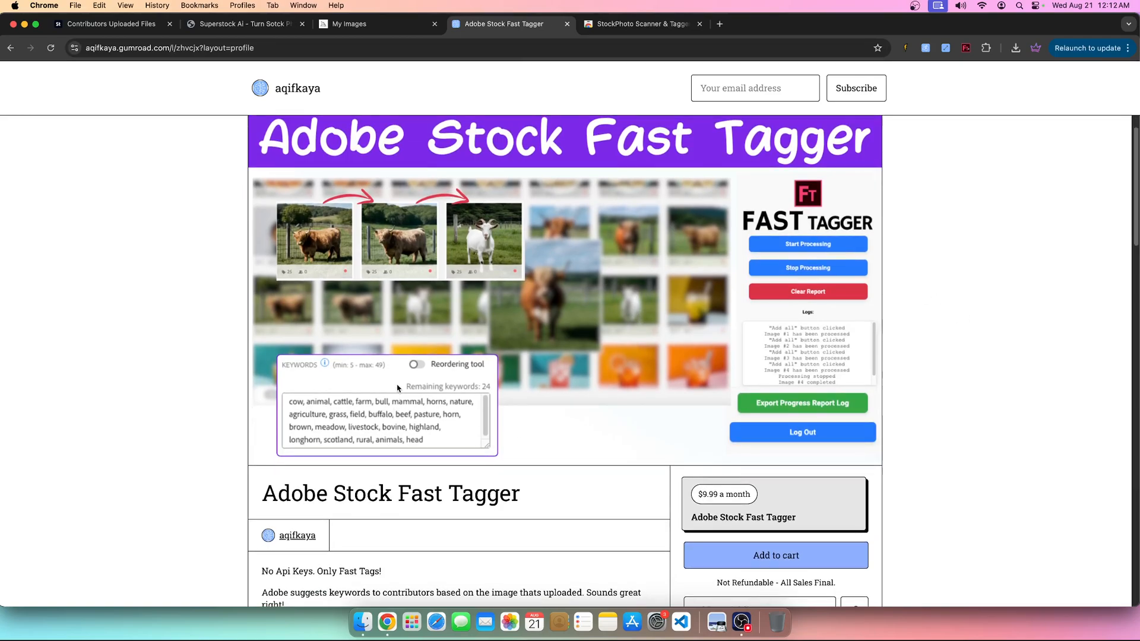
{"action": "left_click", "coordinate": [335, 27]}
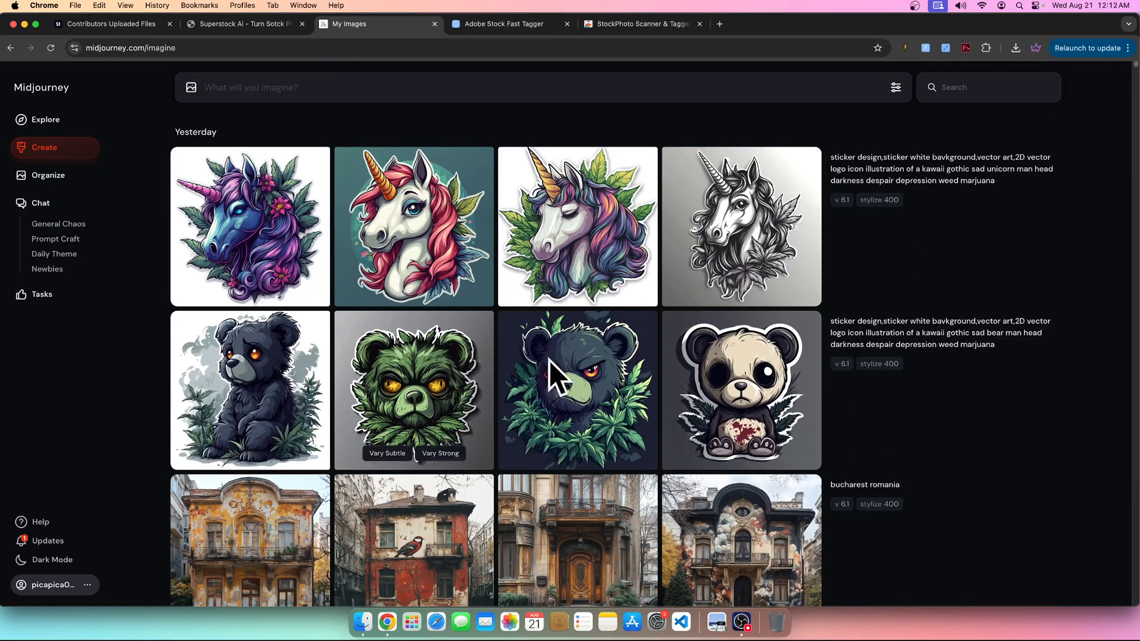
Review the StockPhoto Scanner & Tagger listing, the shark image's preview in the Adobe Stock uploads, and the extension's file and analysis options
{"action": "left_click", "coordinate": [644, 25]}
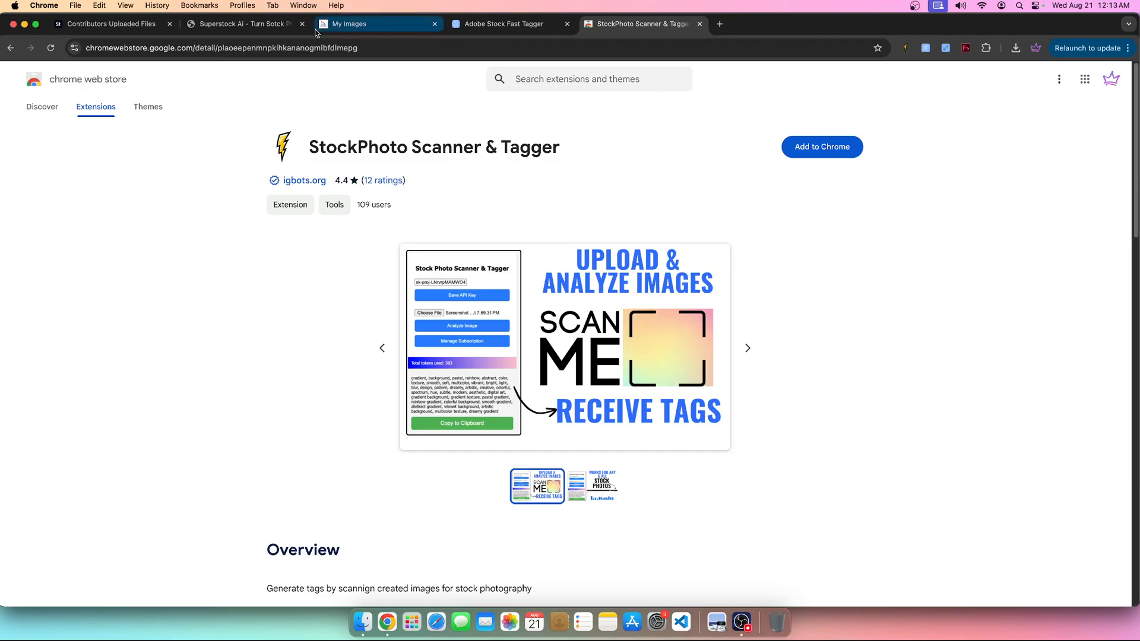
{"action": "left_click", "coordinate": [113, 23]}
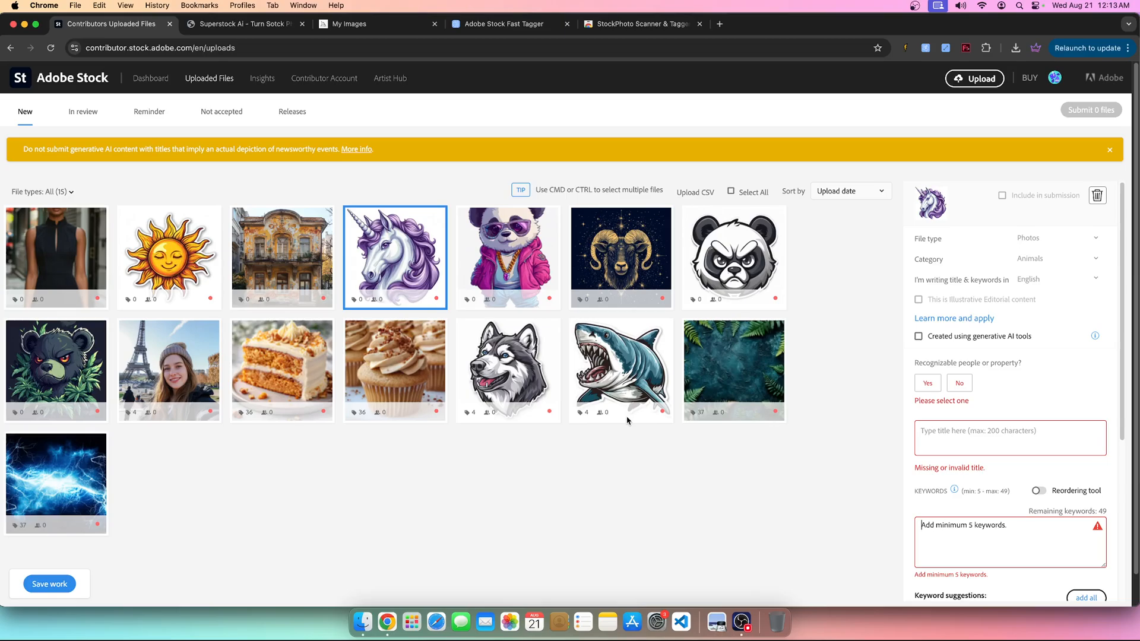
{"action": "mouse_move", "coordinate": [627, 420]}
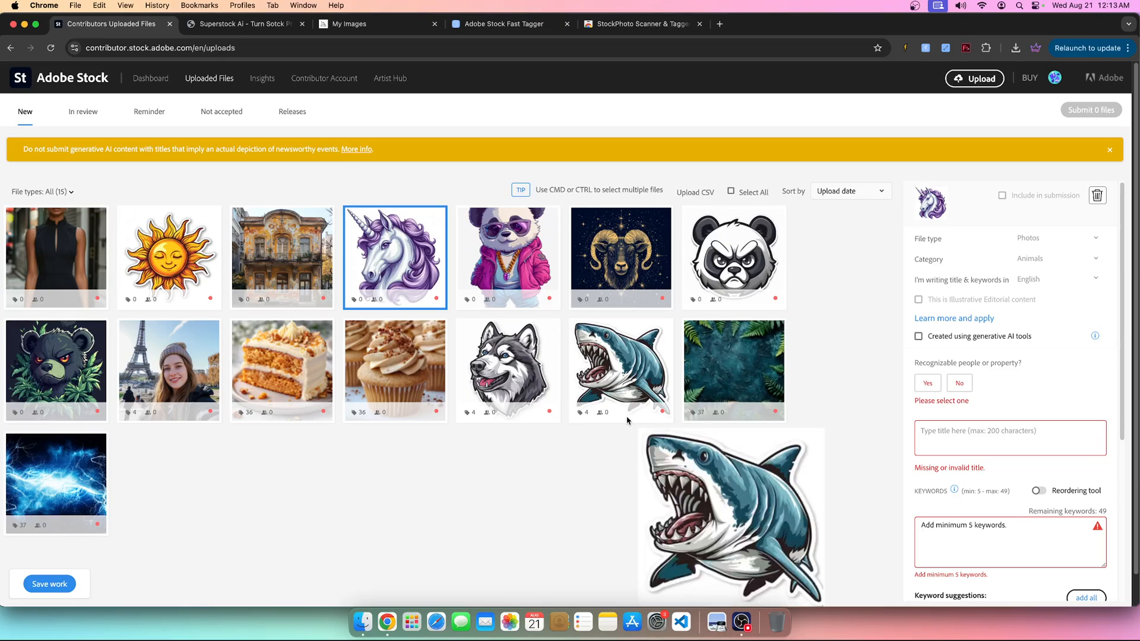
{"action": "left_click", "coordinate": [620, 31]}
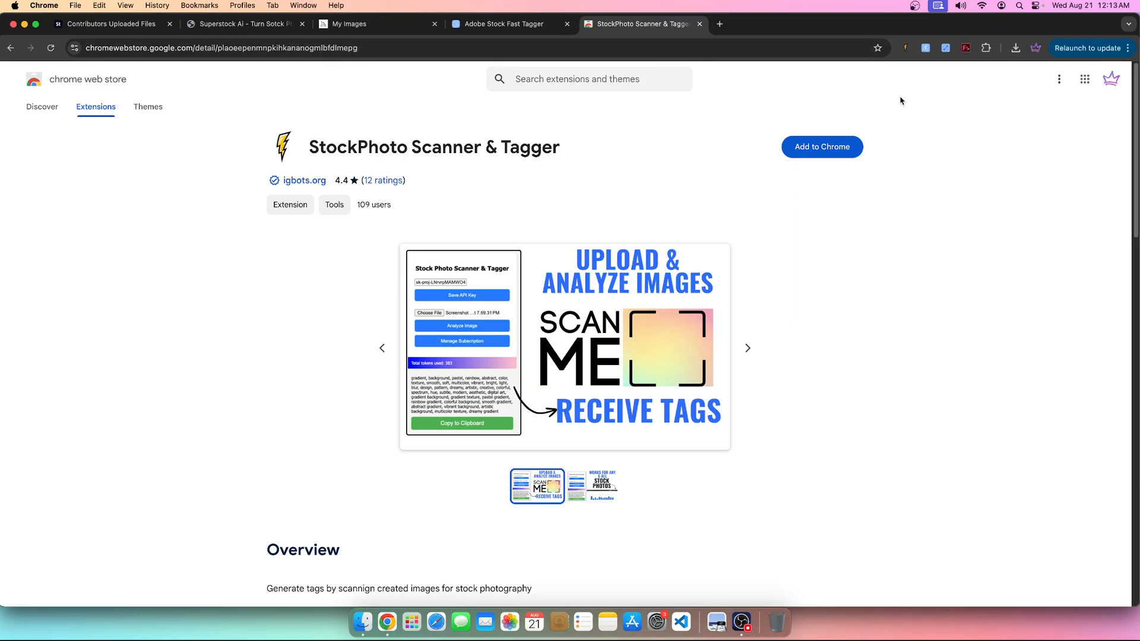
{"action": "left_click", "coordinate": [904, 47]}
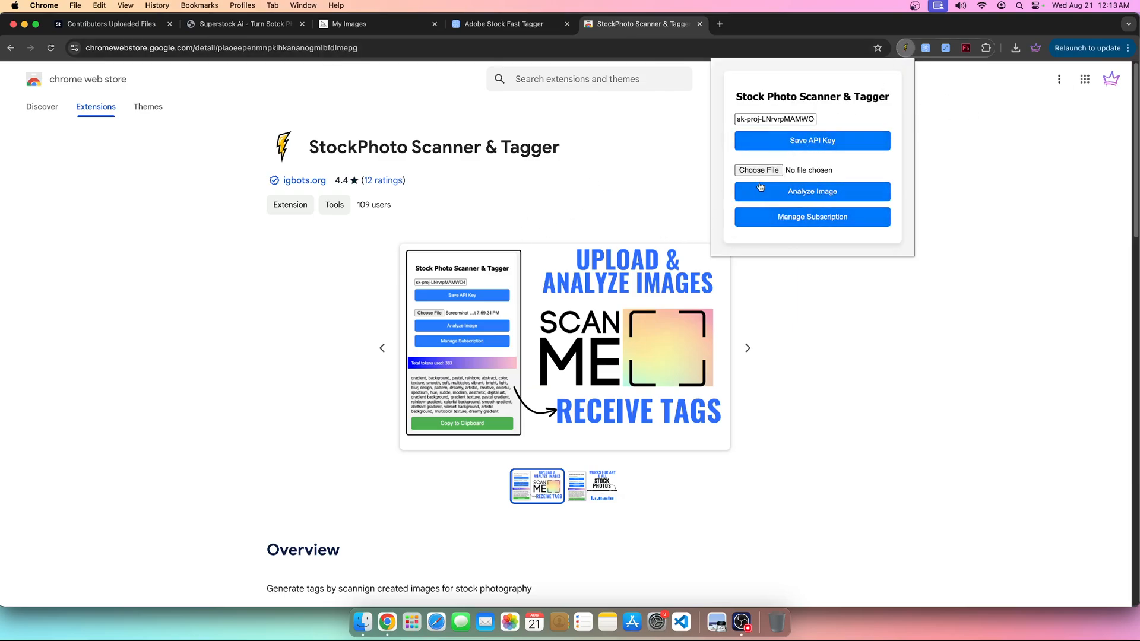
Select the sun image in the Adobe Stock uploads and capture a screenshot of its enlarged preview
{"action": "left_click", "coordinate": [89, 24]}
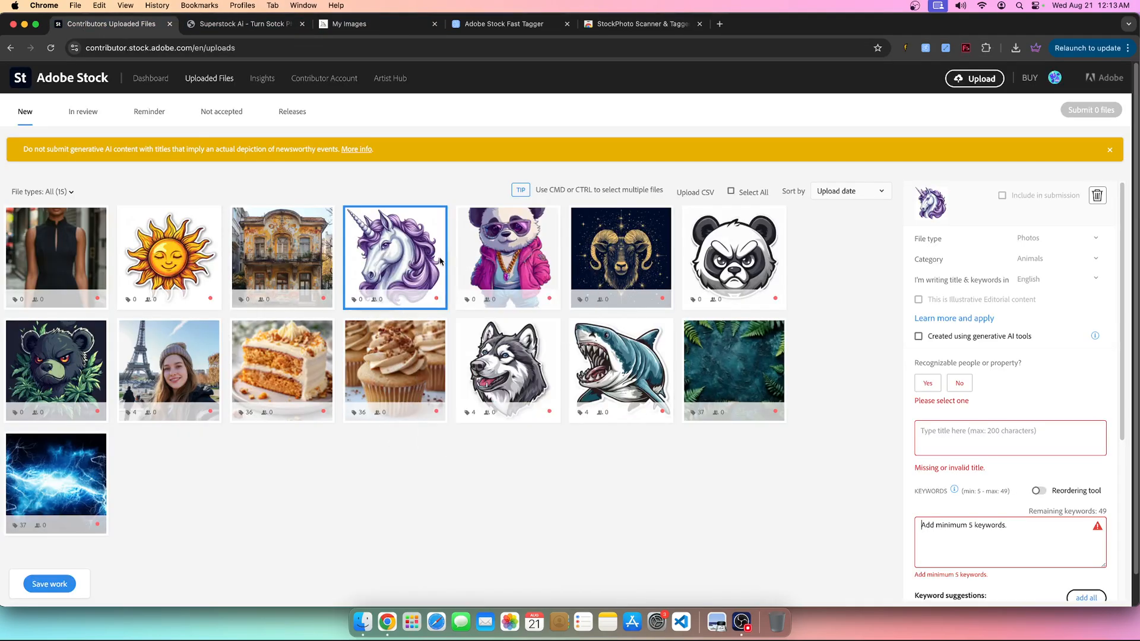
{"action": "mouse_move", "coordinate": [376, 228]}
{"action": "left_click", "coordinate": [162, 240]}
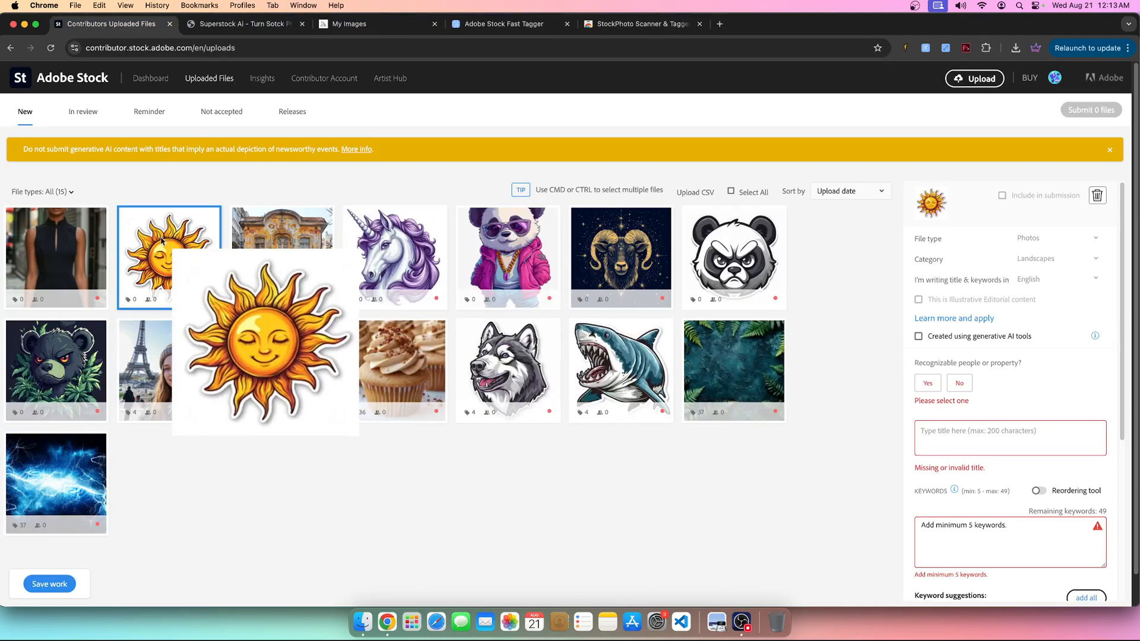
{"action": "key", "text": "super+shift+3"}
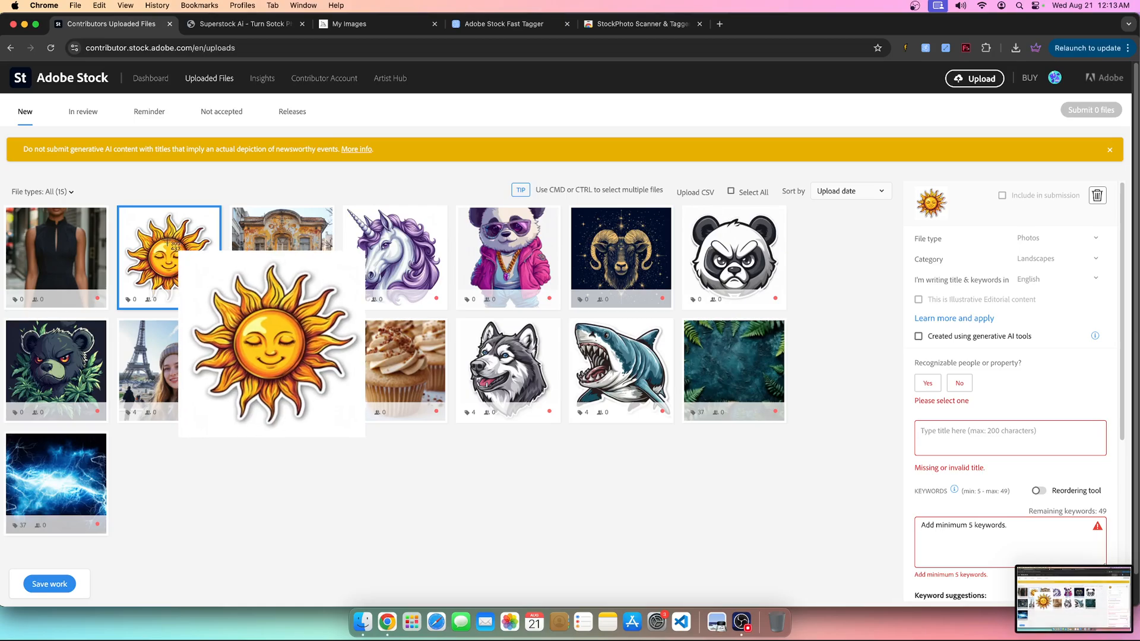
{"action": "key", "text": "super+shift+4"}
{"action": "left_click_drag", "start_coordinate": [184, 255], "coordinate": [376, 444]}
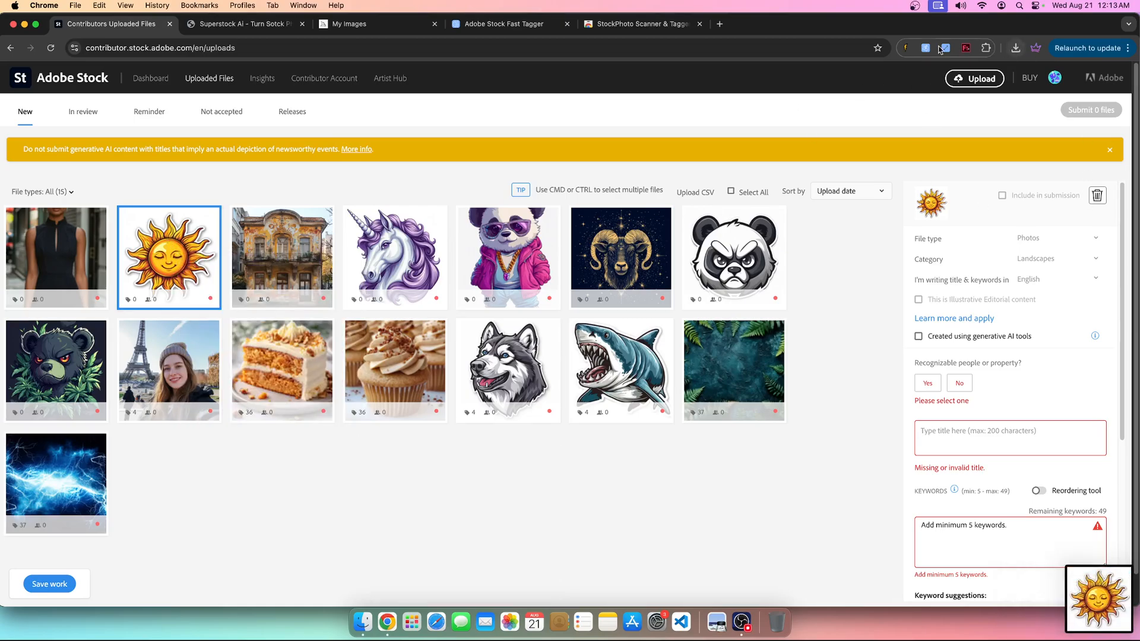
Load the sun screenshot into Stock Photo Scanner & Tagger and analyze it to generate keywords
{"action": "left_click", "coordinate": [908, 48]}
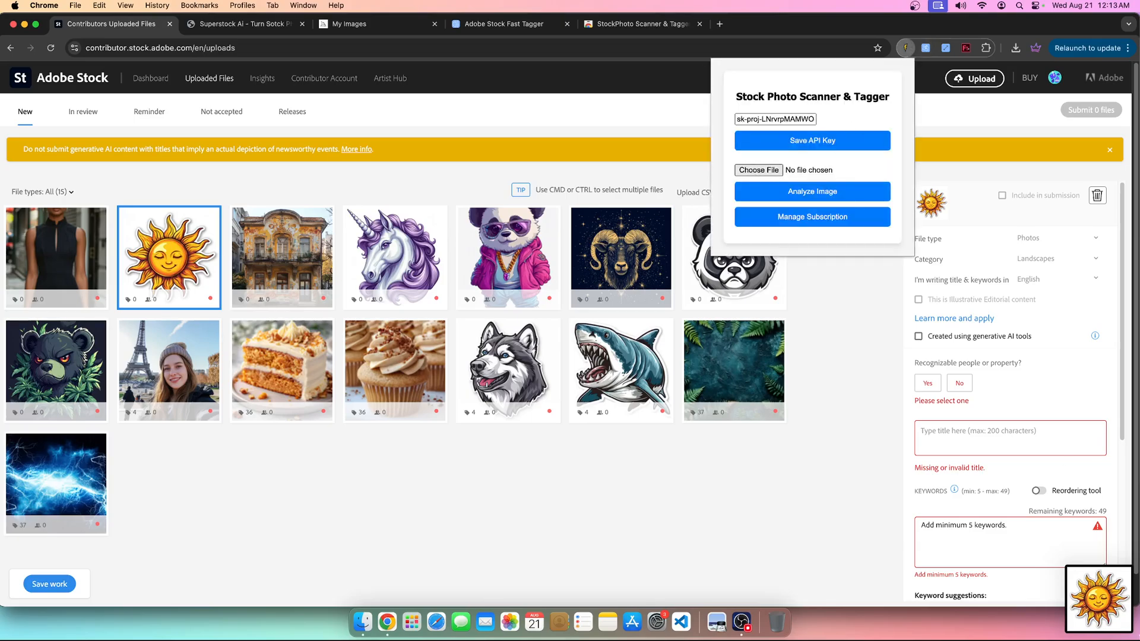
{"action": "left_click", "coordinate": [753, 171]}
{"action": "left_click_drag", "start_coordinate": [1090, 609], "coordinate": [832, 140]}
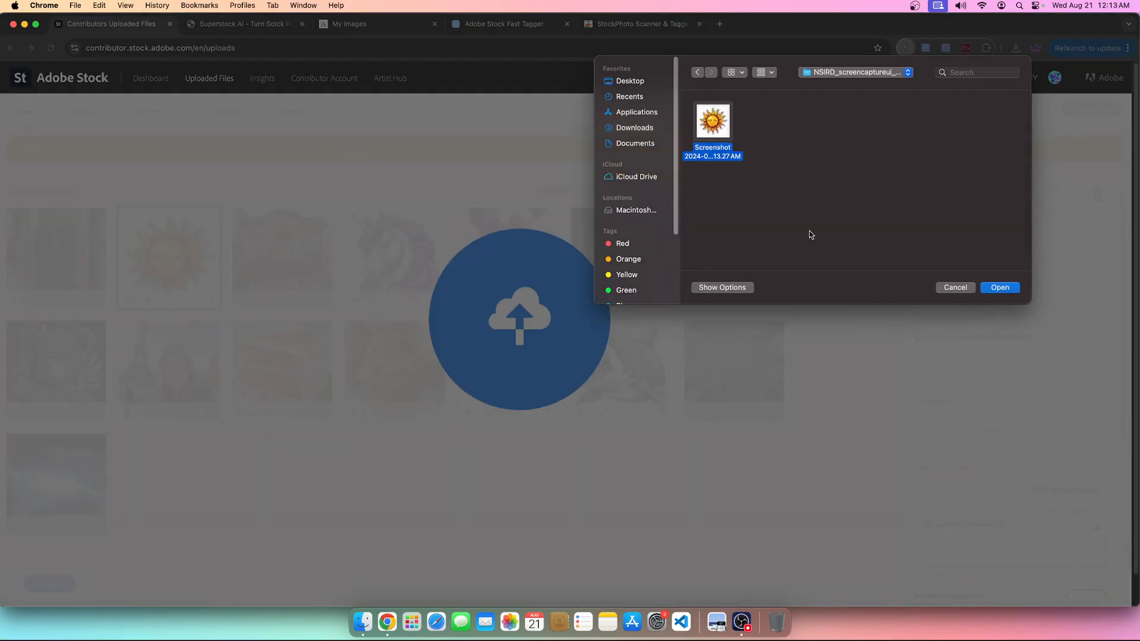
{"action": "left_click", "coordinate": [1002, 291]}
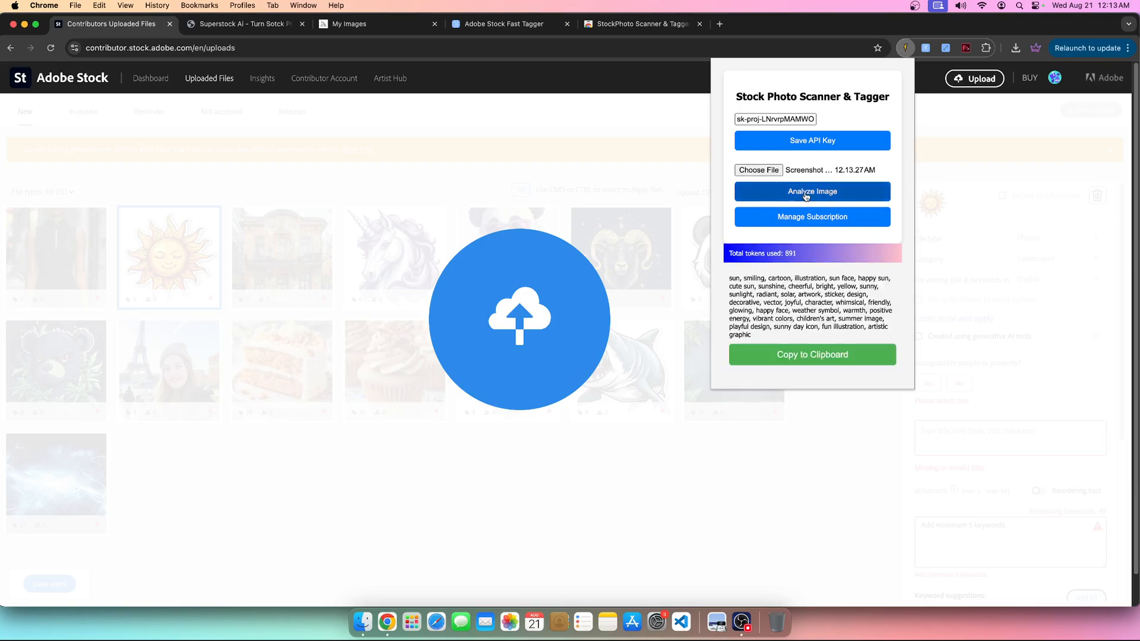
Copy all the generated sun keywords from the extension and close it
{"action": "left_click_drag", "start_coordinate": [763, 337], "coordinate": [725, 275]}
{"action": "right_click", "coordinate": [726, 275]}
{"action": "left_click", "coordinate": [766, 302]}
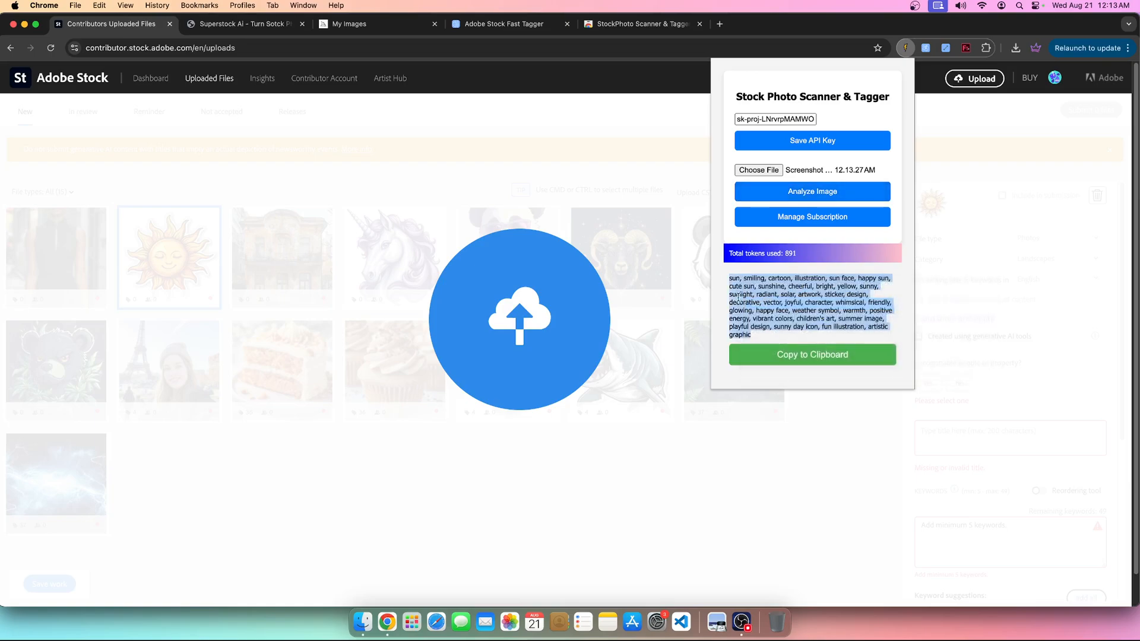
{"action": "left_click", "coordinate": [826, 459]}
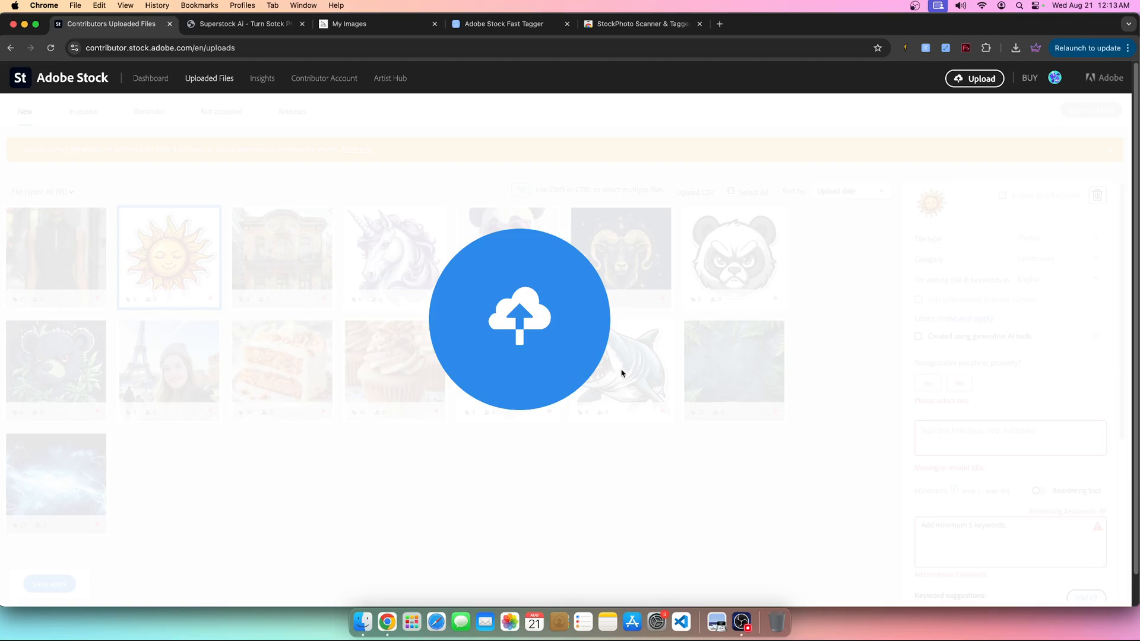
Reload the Adobe Stock uploads page to clear the file upload overlay
{"action": "right_click", "coordinate": [495, 153]}
{"action": "left_click", "coordinate": [512, 182]}
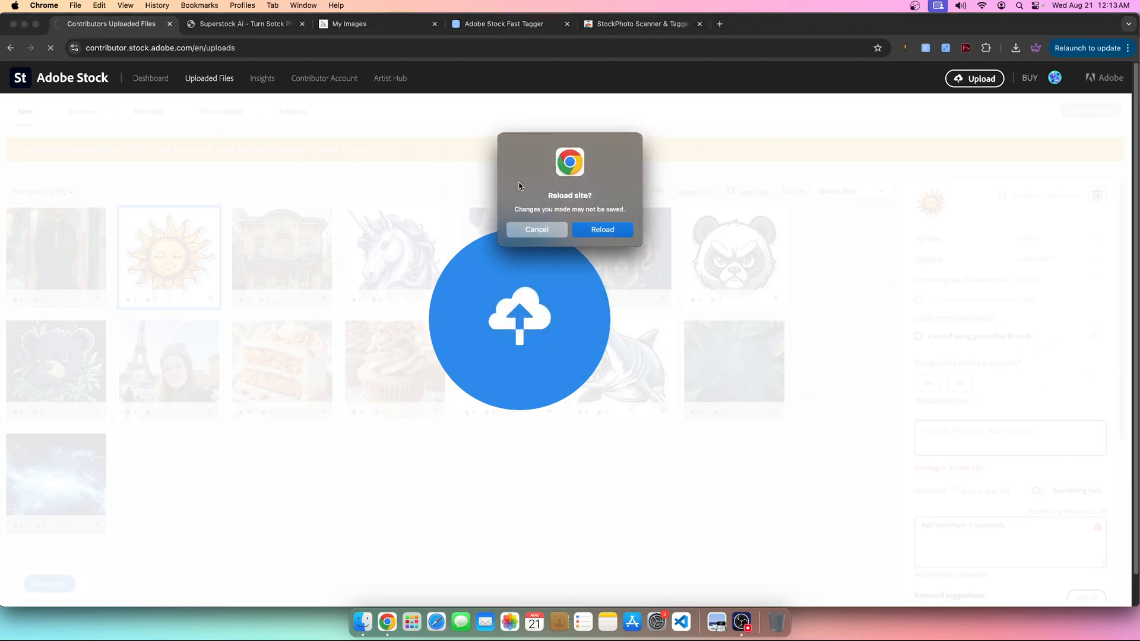
{"action": "left_click", "coordinate": [577, 230]}
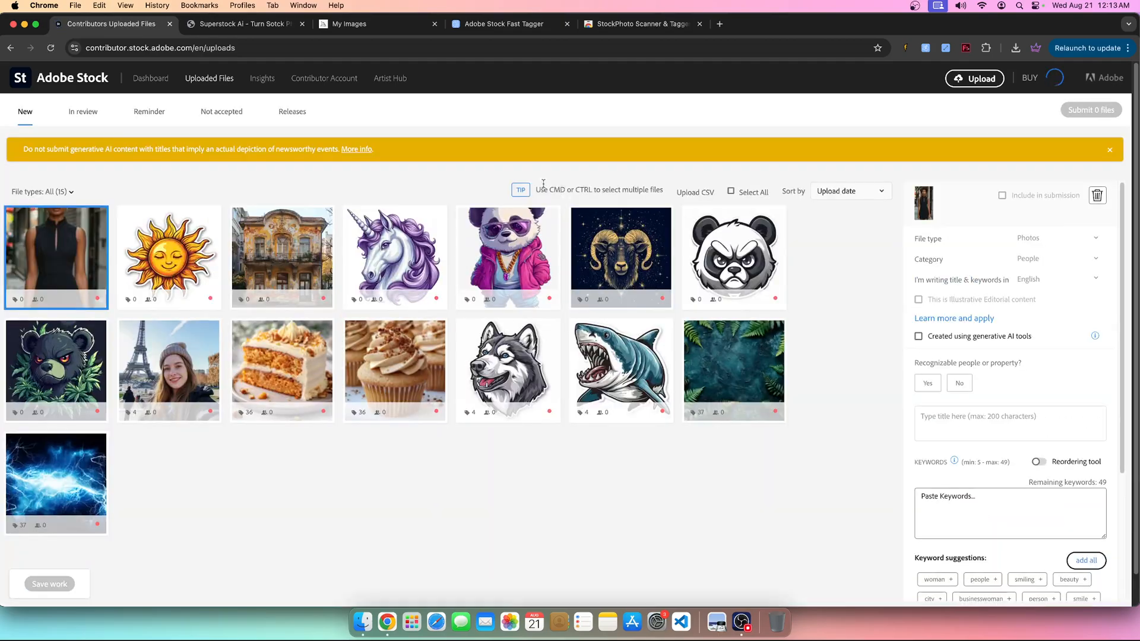
Paste the copied sun keywords into the keywords of the black sleeveless top photo and check the list
{"action": "left_click", "coordinate": [944, 501]}
{"action": "key", "text": "super+v"}
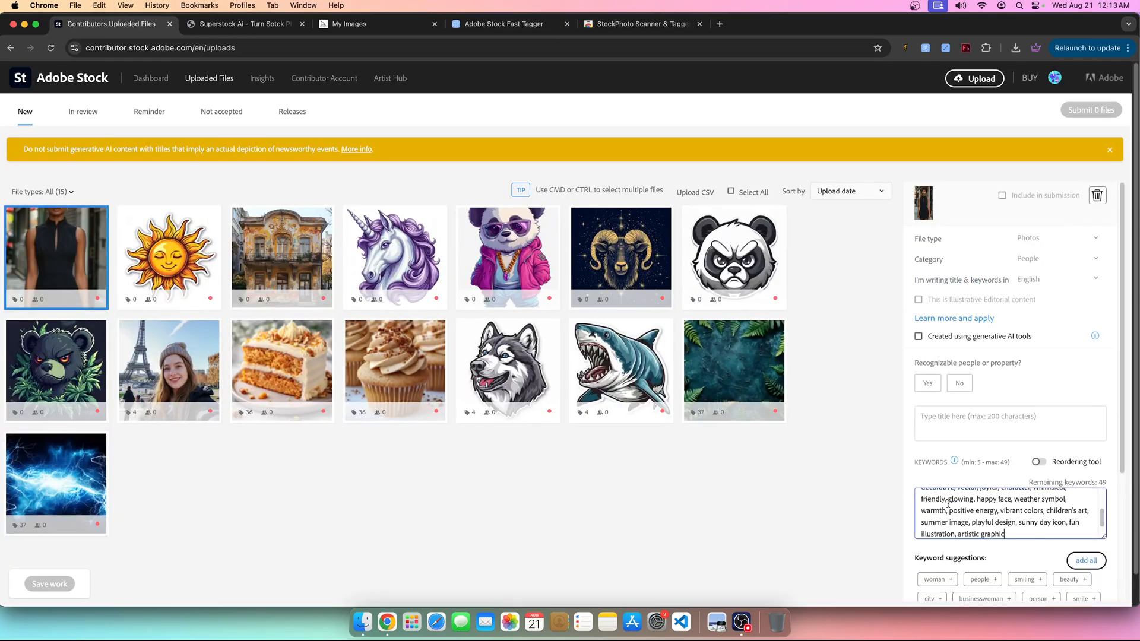
{"action": "scroll", "coordinate": [988, 483], "scroll_direction": "down", "scroll_amount": 2}
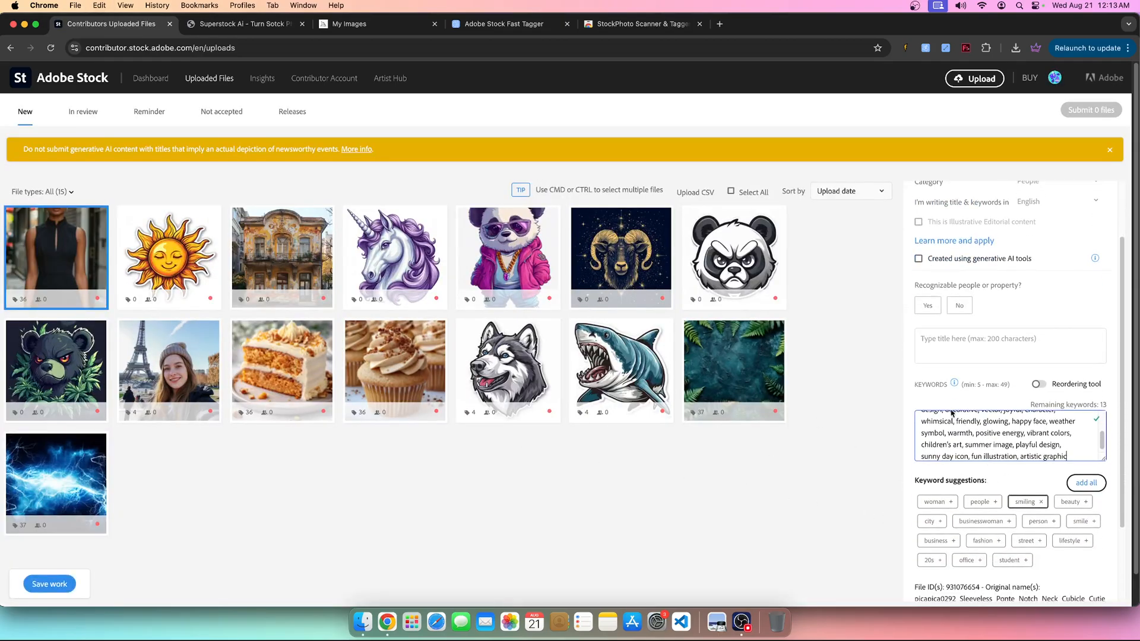
{"action": "scroll", "coordinate": [948, 427], "scroll_direction": "up", "scroll_amount": 3}
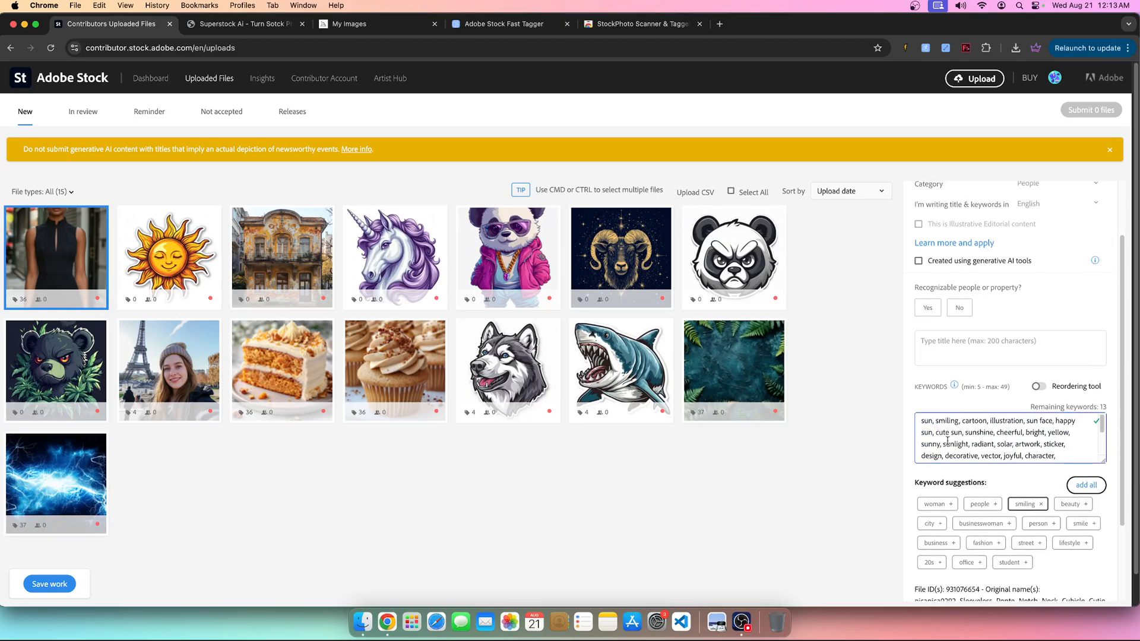
Select the sun image, paste the copied keywords into its keywords field, and read through the list
{"action": "left_click", "coordinate": [162, 244]}
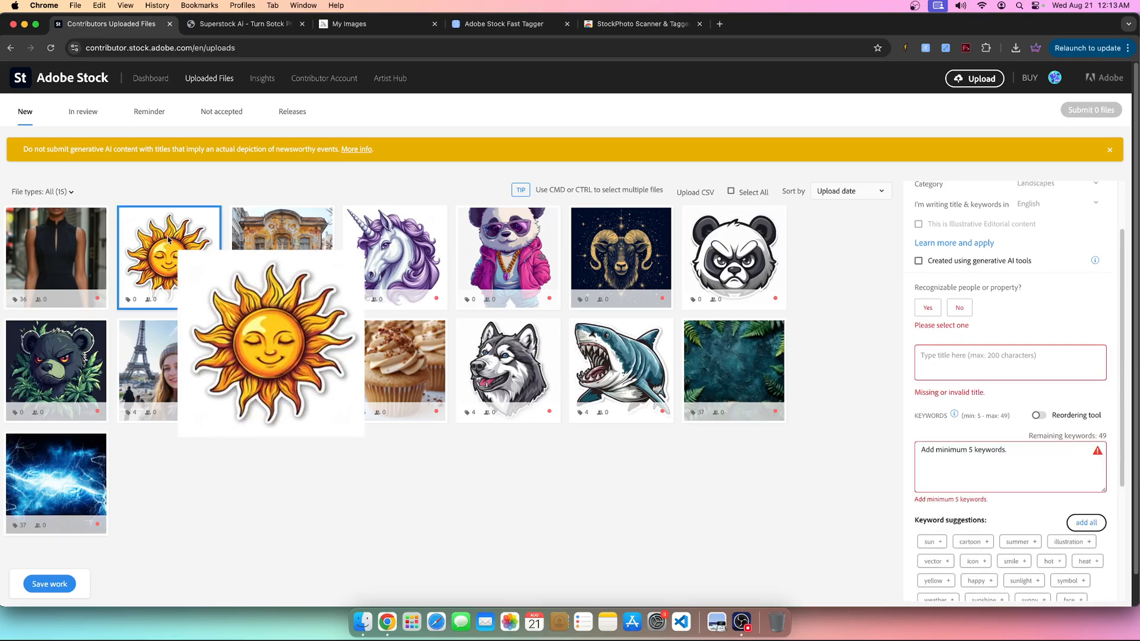
{"action": "mouse_move", "coordinate": [168, 239]}
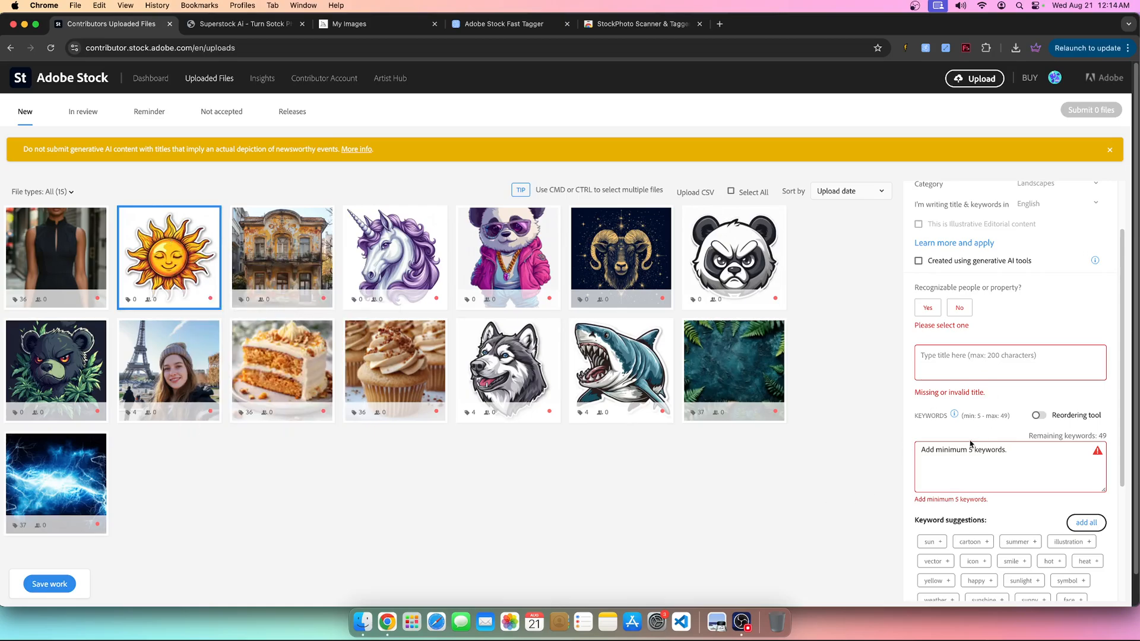
{"action": "left_click", "coordinate": [935, 454]}
{"action": "key", "text": "super+v"}
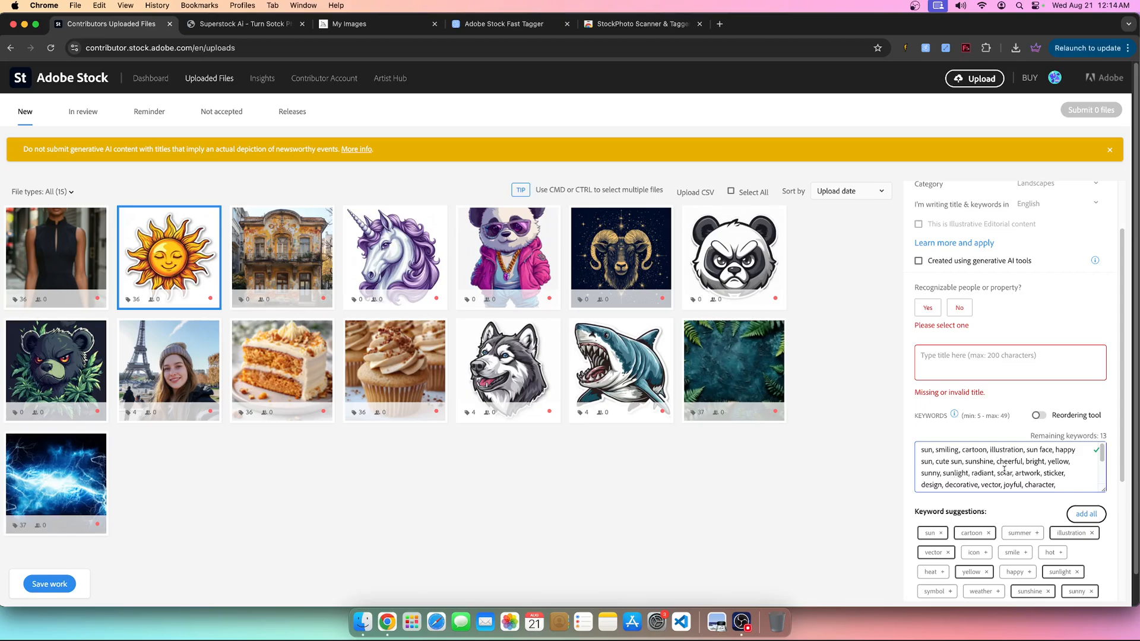
{"action": "scroll", "coordinate": [1001, 472], "scroll_direction": "down", "scroll_amount": 1}
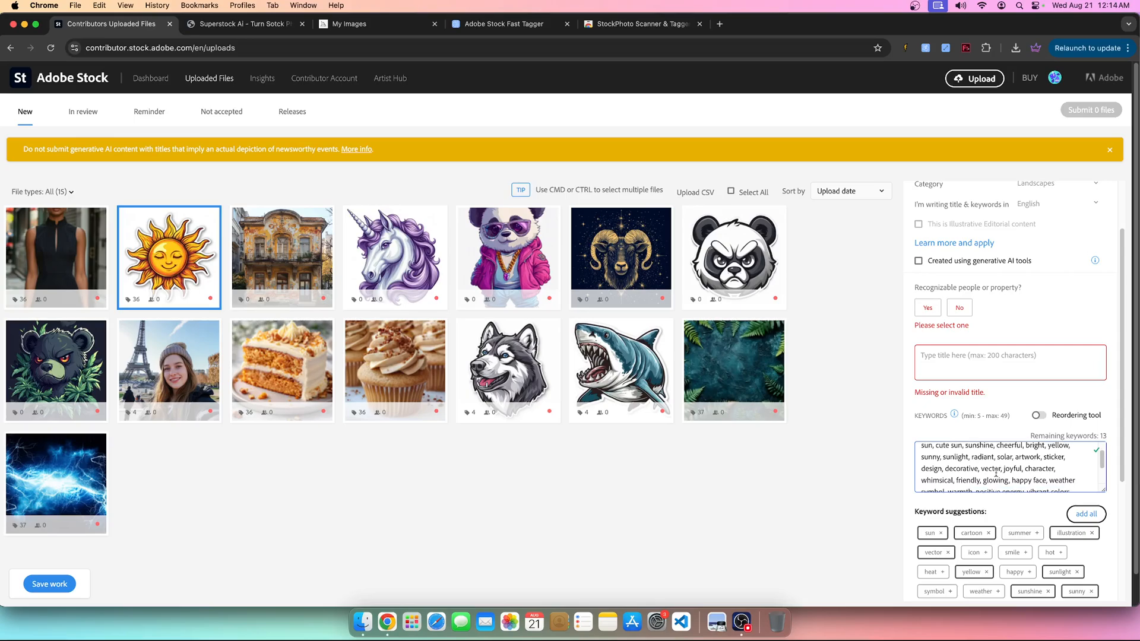
{"action": "scroll", "coordinate": [964, 469], "scroll_direction": "down", "scroll_amount": 1}
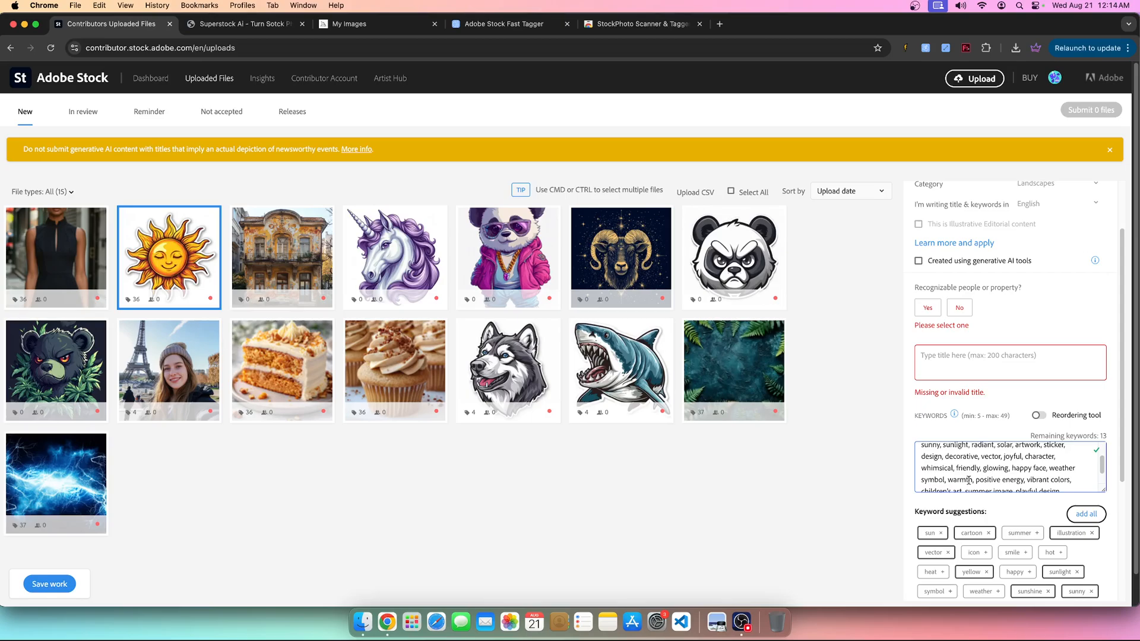
{"action": "scroll", "coordinate": [968, 481], "scroll_direction": "down", "scroll_amount": 2}
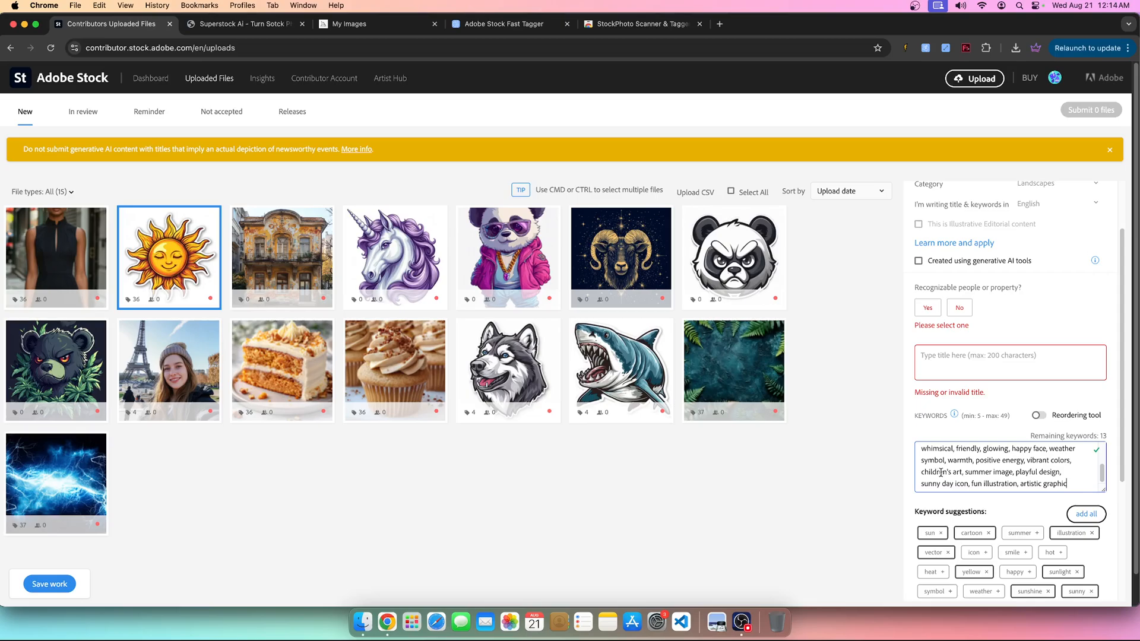
Select the image of the panda in the pink jacket and review its keyword suggestions
{"action": "scroll", "coordinate": [984, 467], "scroll_direction": "down", "scroll_amount": 1}
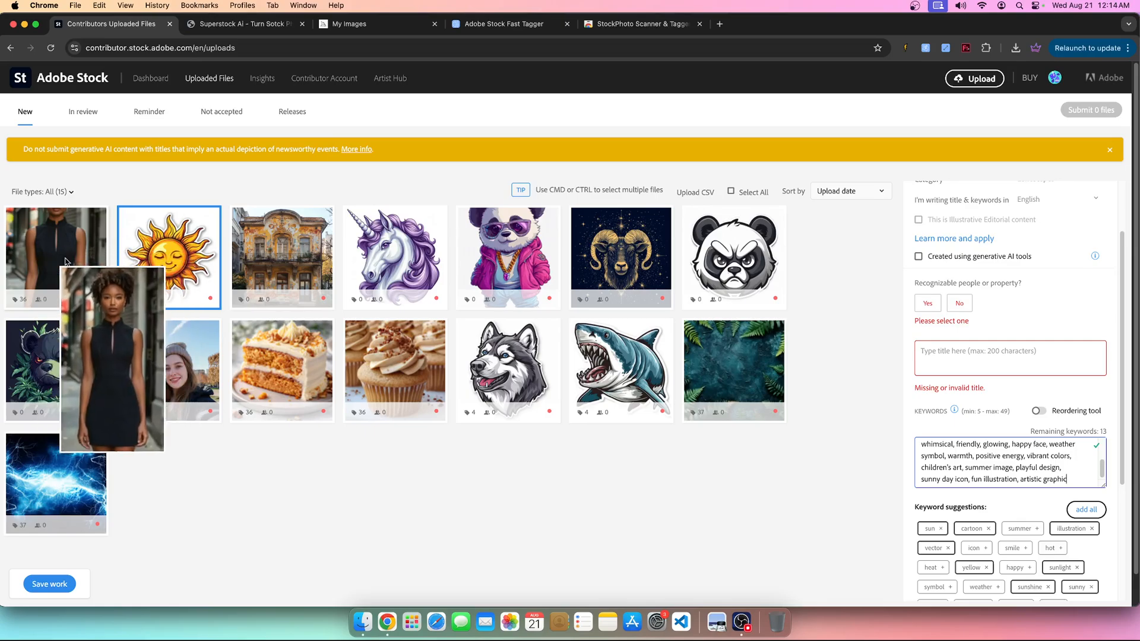
{"action": "mouse_move", "coordinate": [145, 257]}
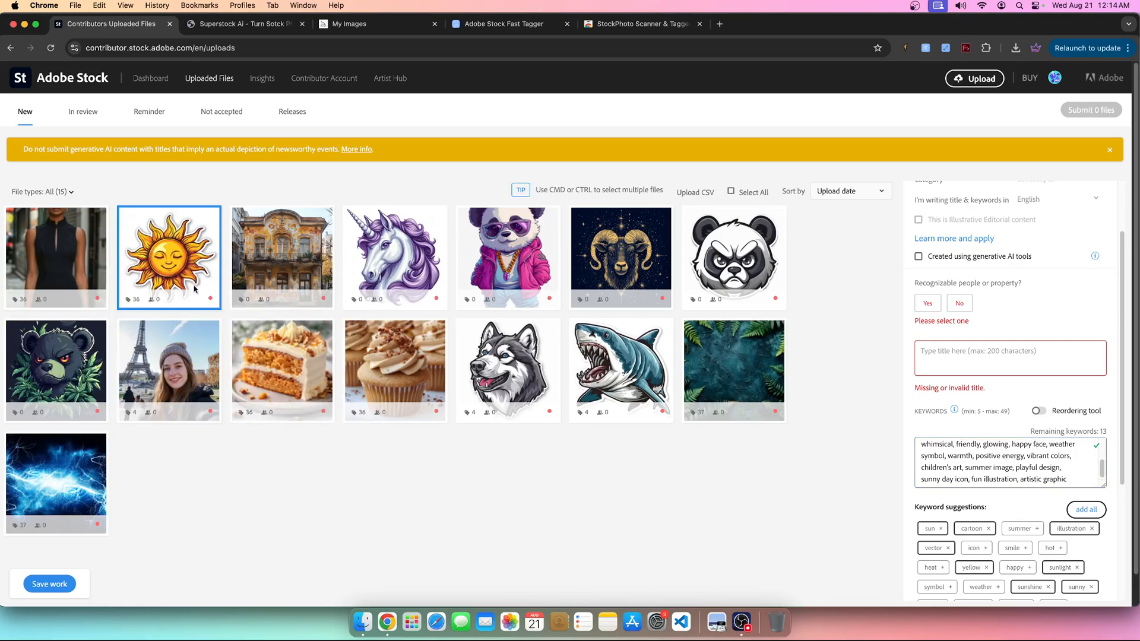
{"action": "left_click", "coordinate": [506, 261]}
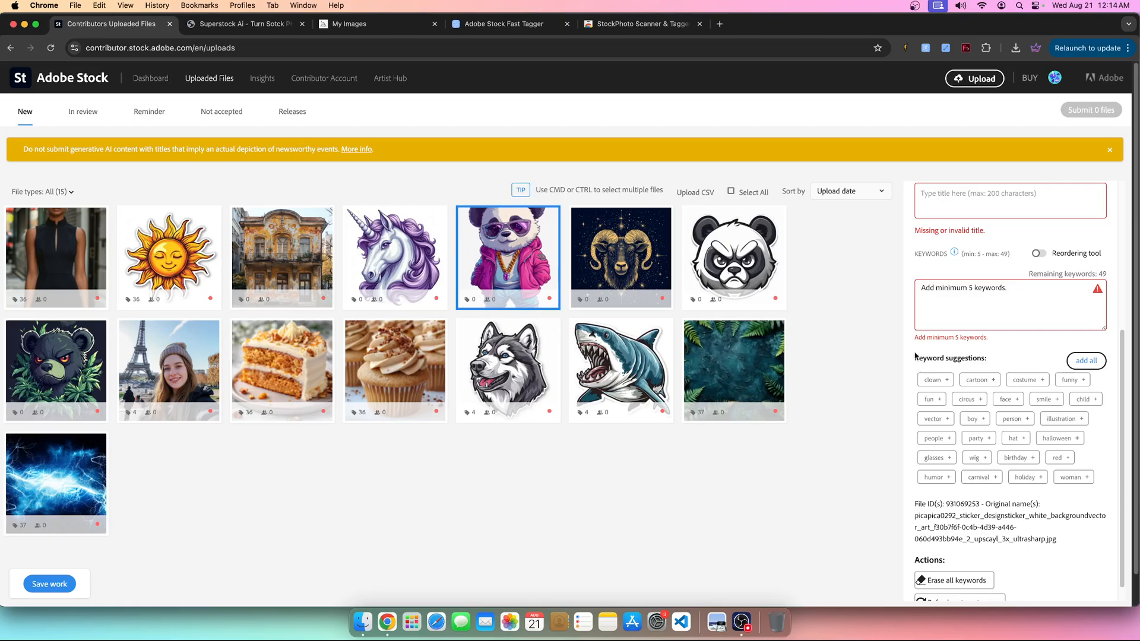
{"action": "mouse_move", "coordinate": [507, 235]}
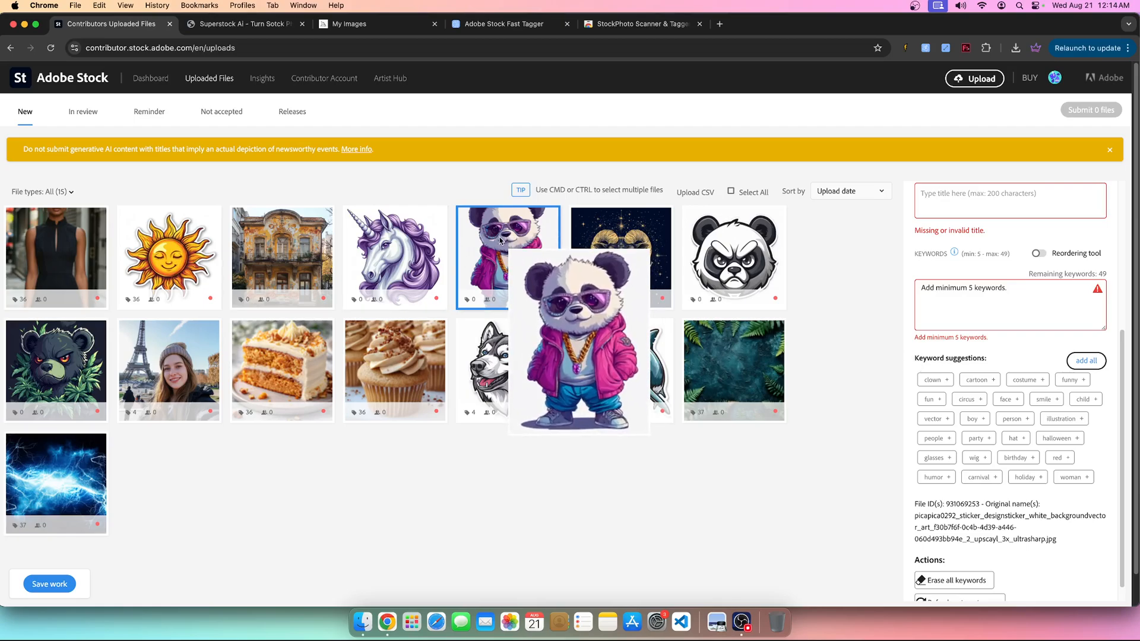
{"action": "left_click_drag", "start_coordinate": [916, 359], "coordinate": [972, 358]}
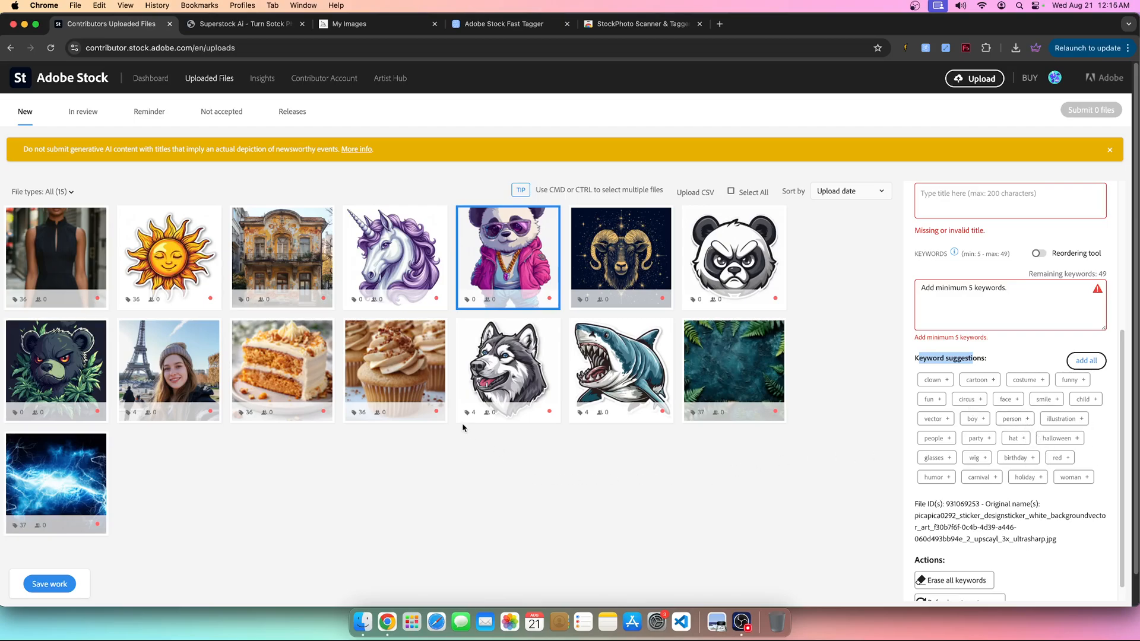
Select the husky image, review its keyword suggestions, and glance at the Superstock AI course page before returning to the uploads
{"action": "left_click", "coordinate": [490, 387]}
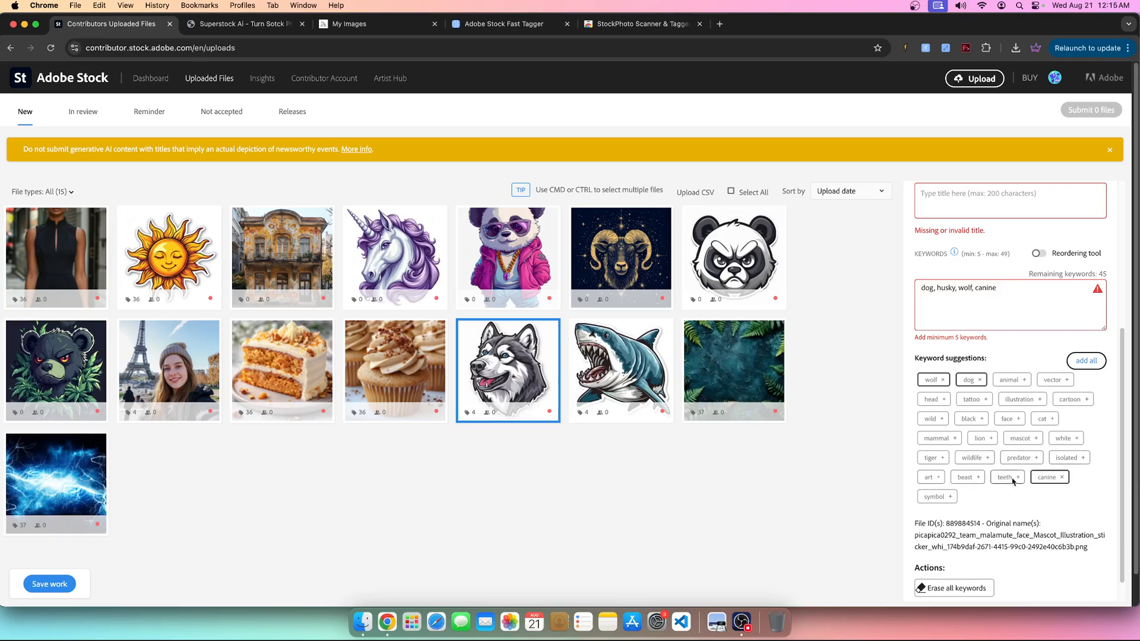
{"action": "mouse_move", "coordinate": [512, 378]}
{"action": "left_click", "coordinate": [248, 25]}
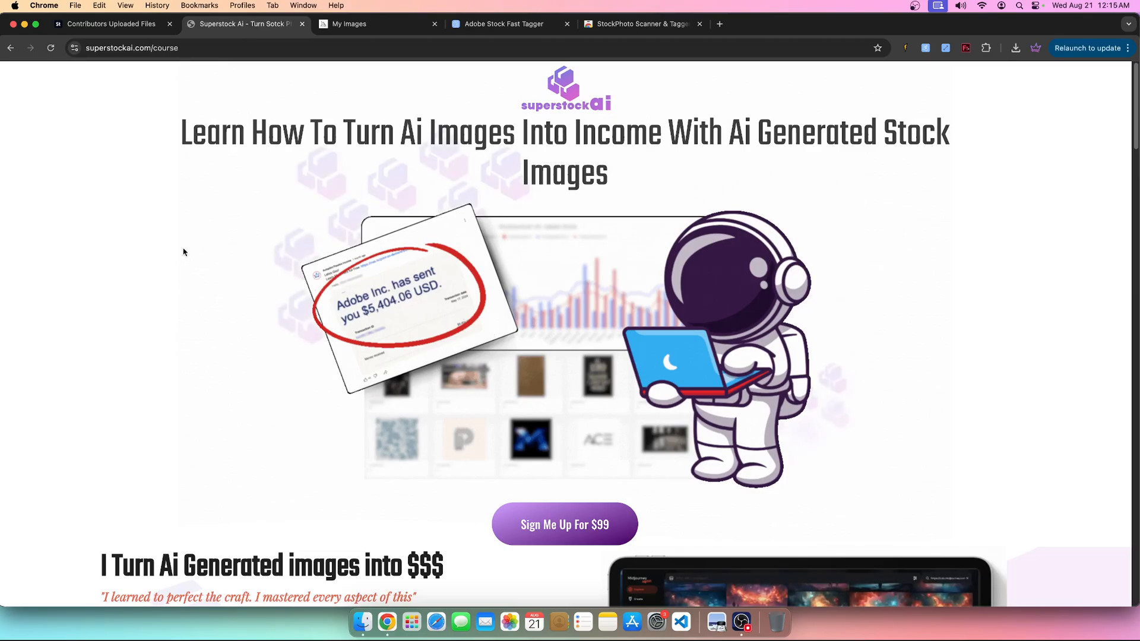
{"action": "left_click", "coordinate": [147, 27]}
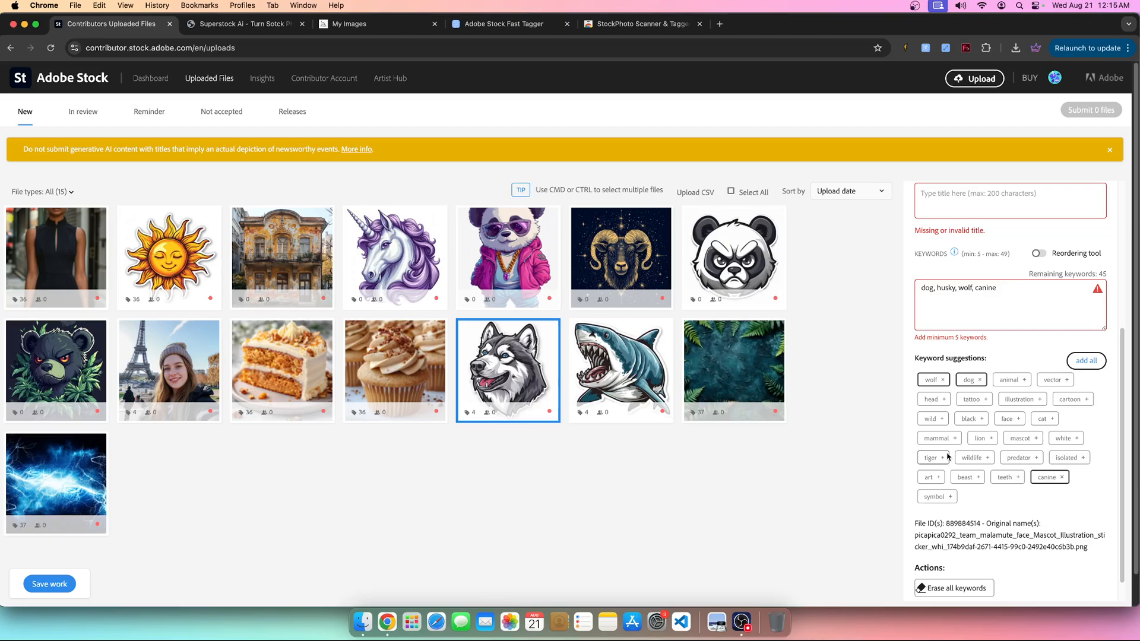
Try adding the suggested keyword "woman" to the black sleeveless top photo, and remove it again
{"action": "left_click", "coordinate": [56, 240]}
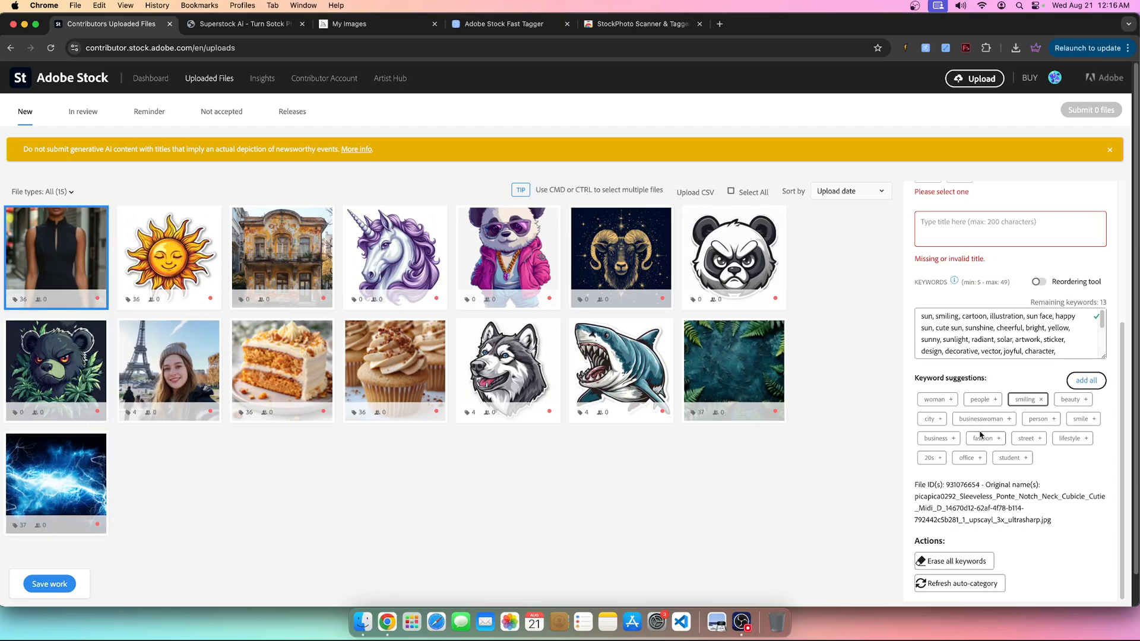
{"action": "left_click", "coordinate": [935, 398]}
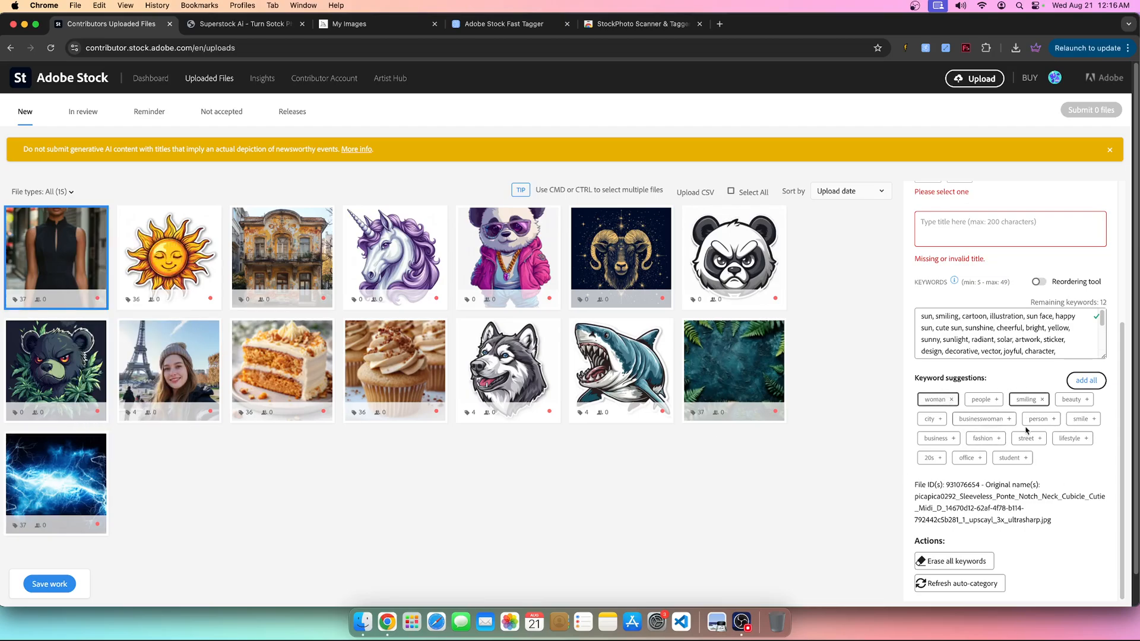
{"action": "left_click", "coordinate": [949, 399]}
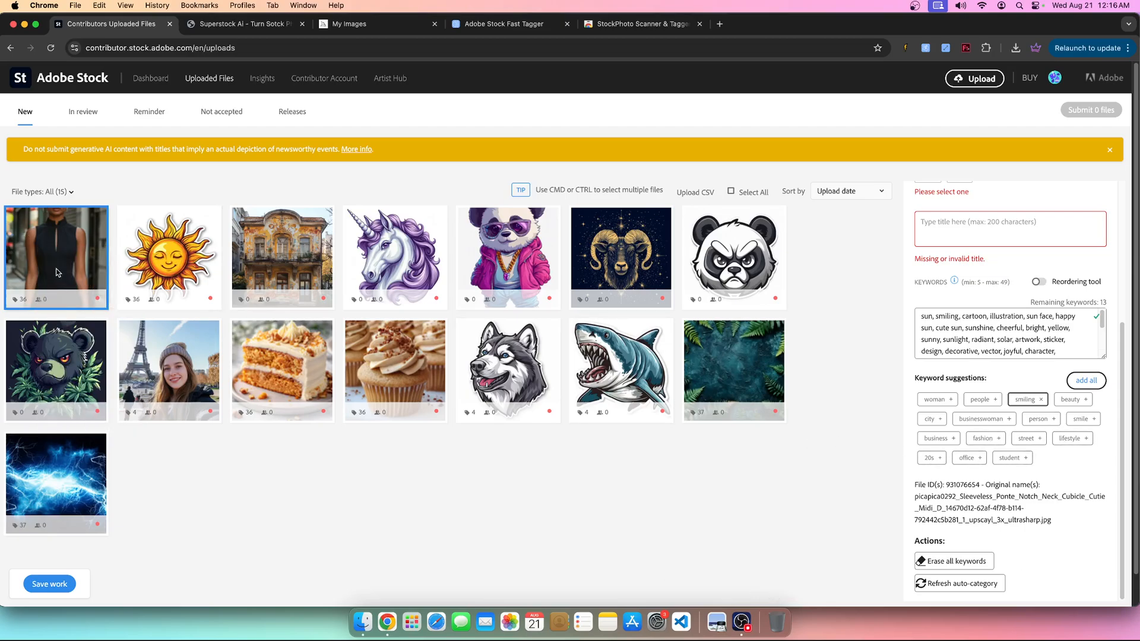
{"action": "mouse_move", "coordinate": [57, 240]}
{"action": "mouse_move", "coordinate": [55, 271]}
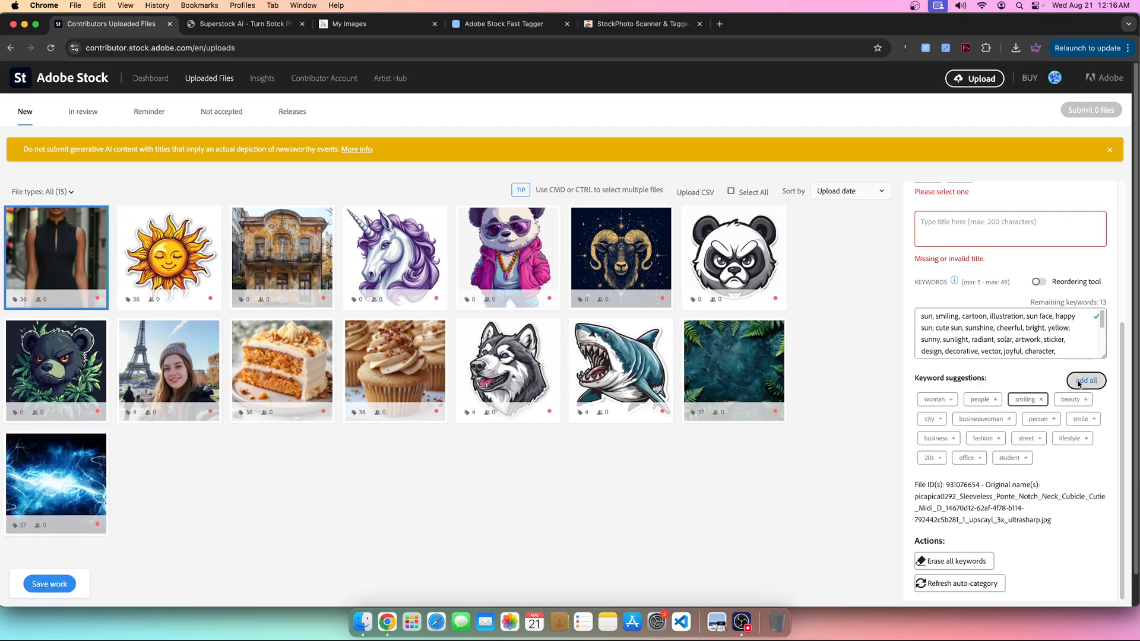
Clear all the keywords from the black sleeveless top photo
{"action": "scroll", "coordinate": [1045, 330], "scroll_direction": "down", "scroll_amount": 3}
{"action": "left_click_drag", "start_coordinate": [1074, 350], "coordinate": [840, 281]}
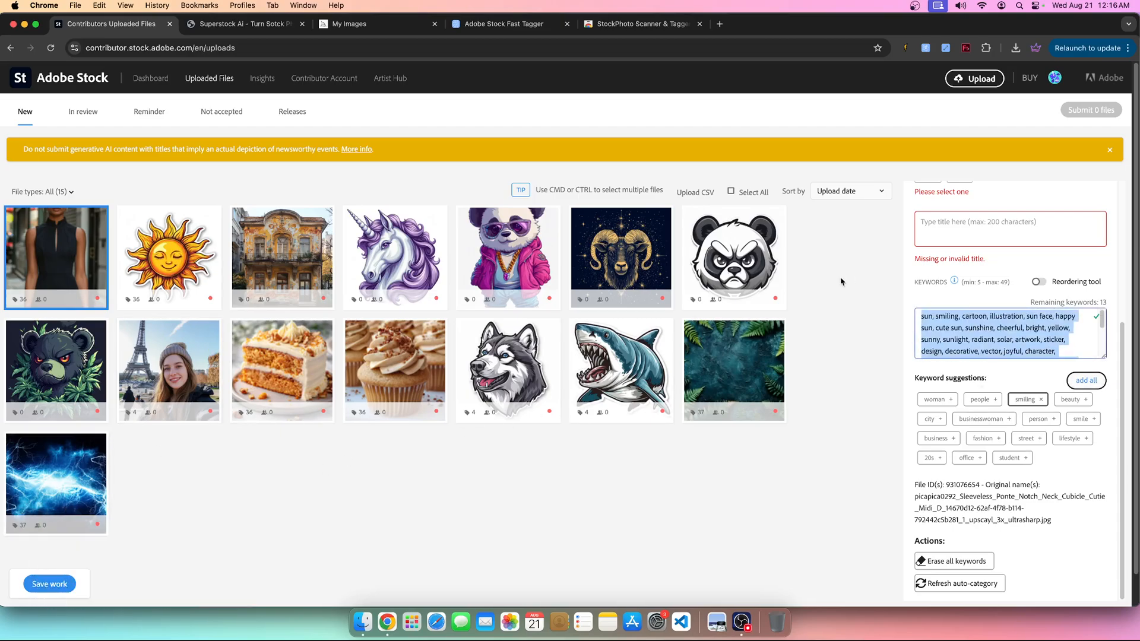
{"action": "key", "text": "BackSpace"}
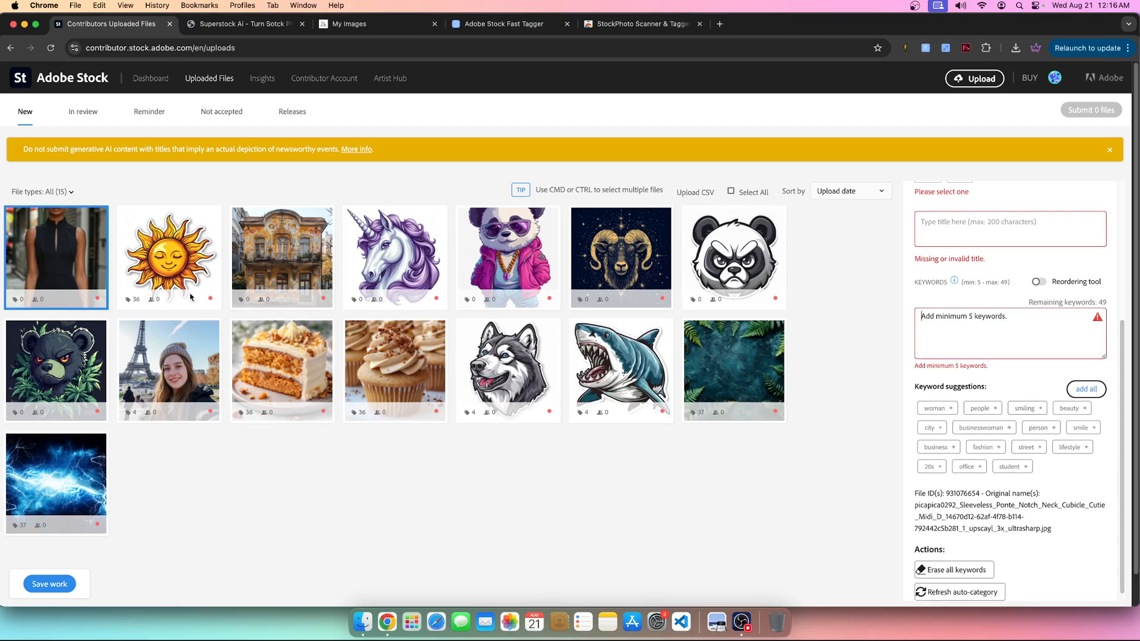
Look through the keywords and suggestions of the sun, old building, unicorn, pink-jacket panda and Aries ram images
{"action": "left_click", "coordinate": [152, 285]}
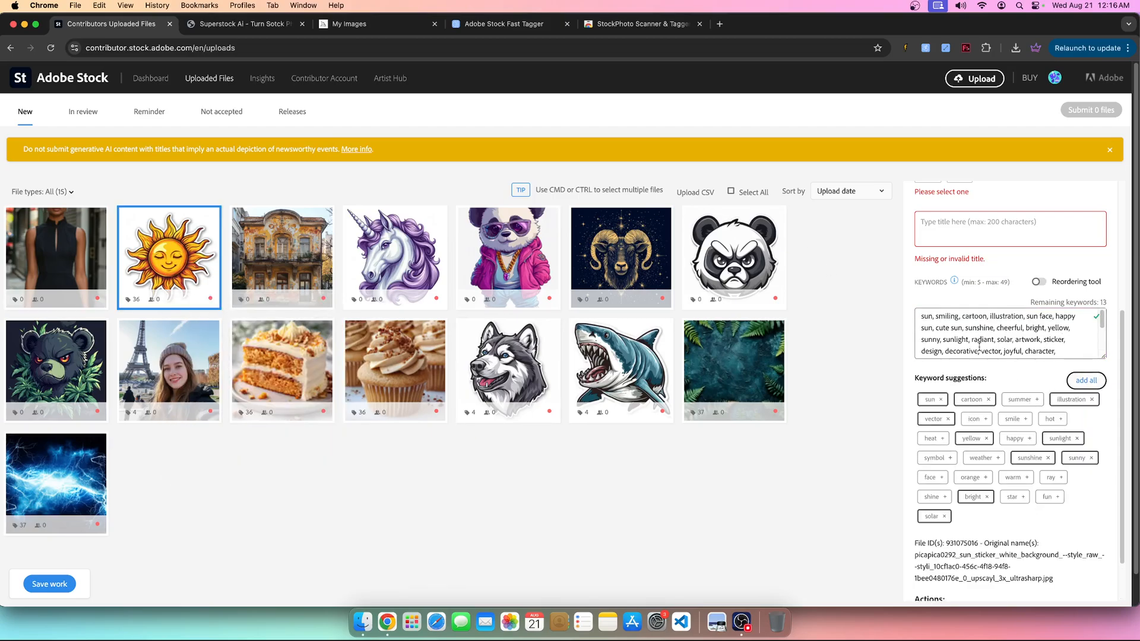
{"action": "left_click", "coordinate": [308, 279]}
{"action": "left_click", "coordinate": [393, 269]}
{"action": "left_click", "coordinate": [504, 269]}
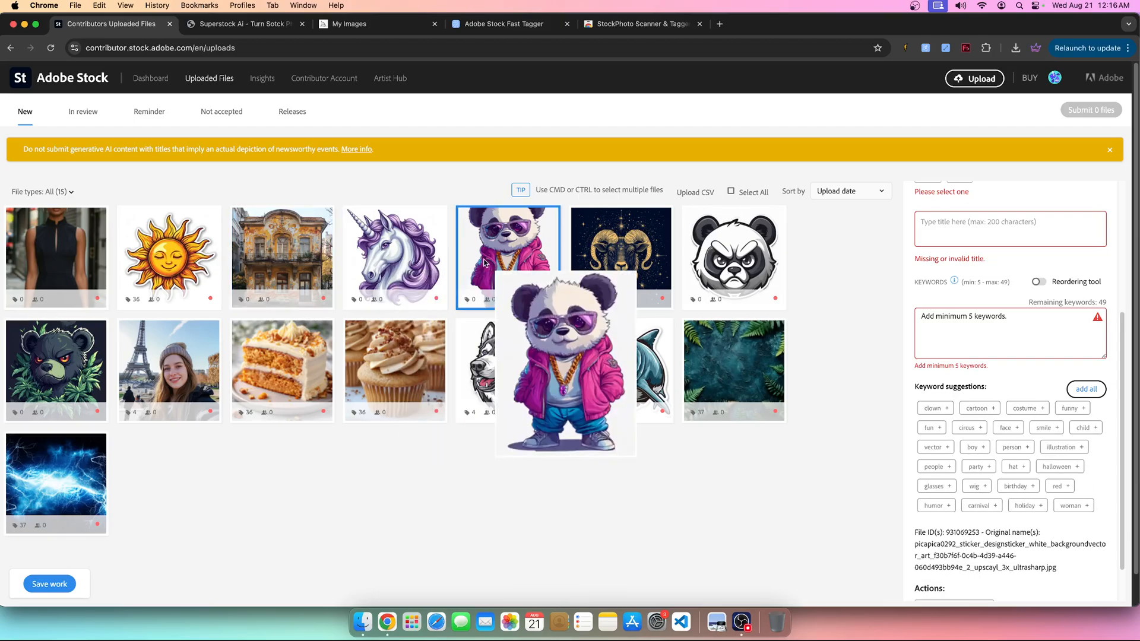
{"action": "left_click", "coordinate": [663, 248]}
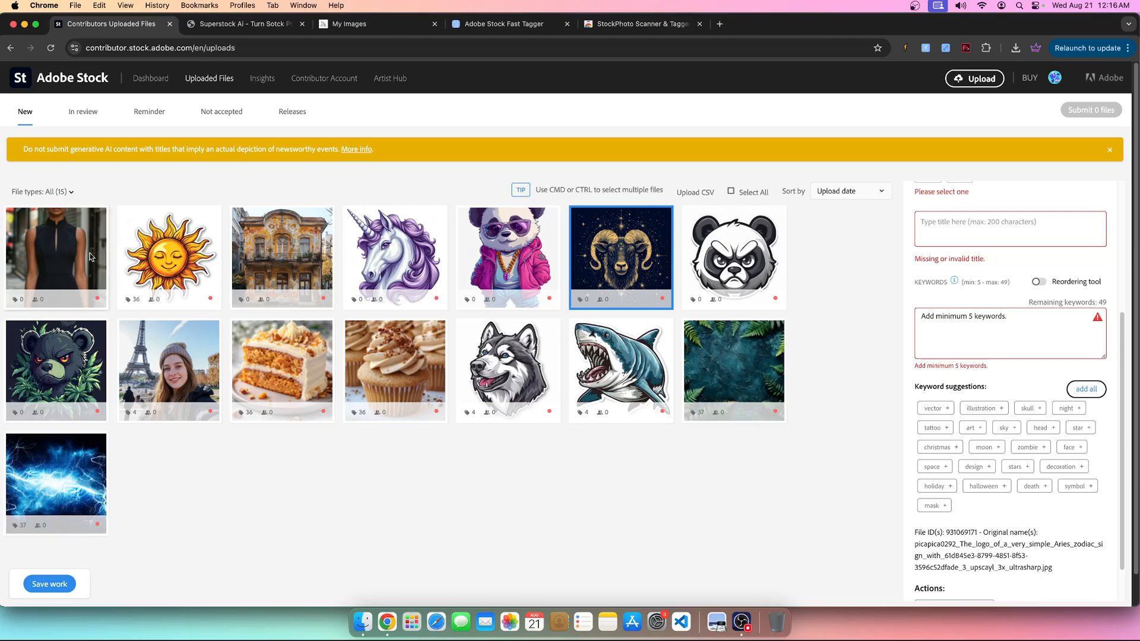
Select the black sleeveless top photo, open the Fast Tagger extension and review its processing controls and log area
{"action": "left_click", "coordinate": [72, 265]}
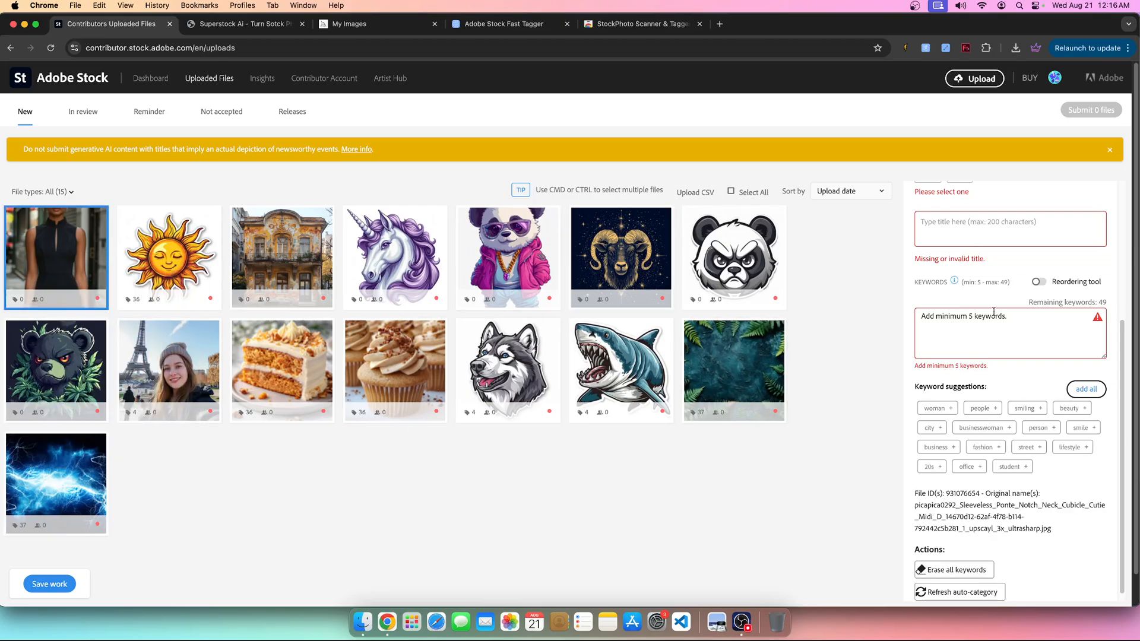
{"action": "left_click", "coordinate": [965, 48]}
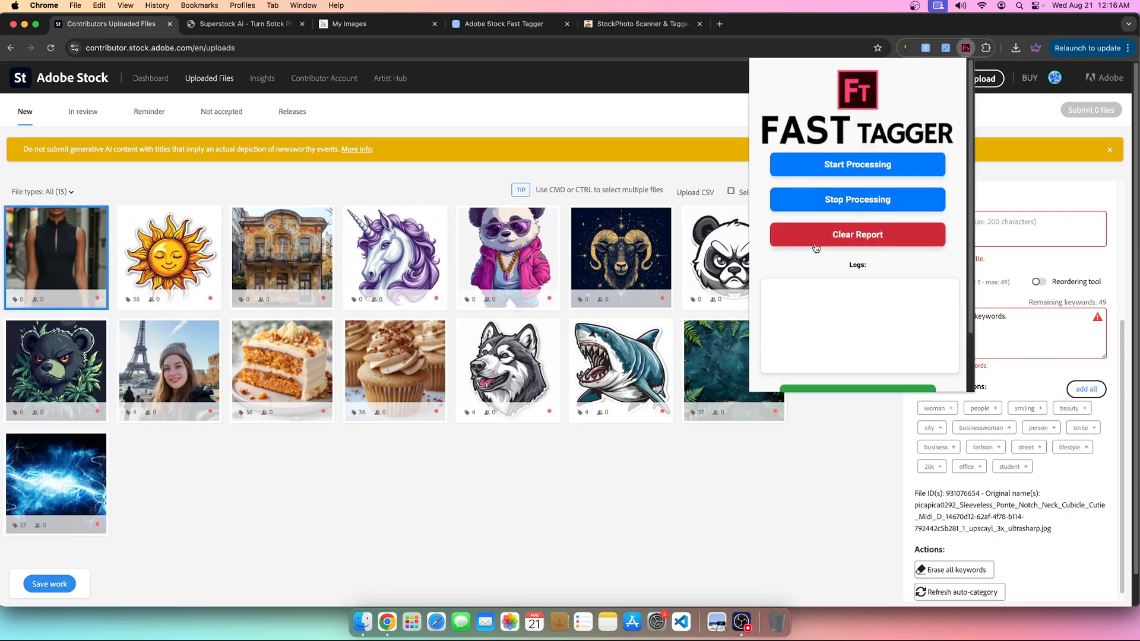
{"action": "scroll", "coordinate": [803, 331], "scroll_direction": "down", "scroll_amount": 2}
{"action": "scroll", "coordinate": [911, 279], "scroll_direction": "up", "scroll_amount": 3}
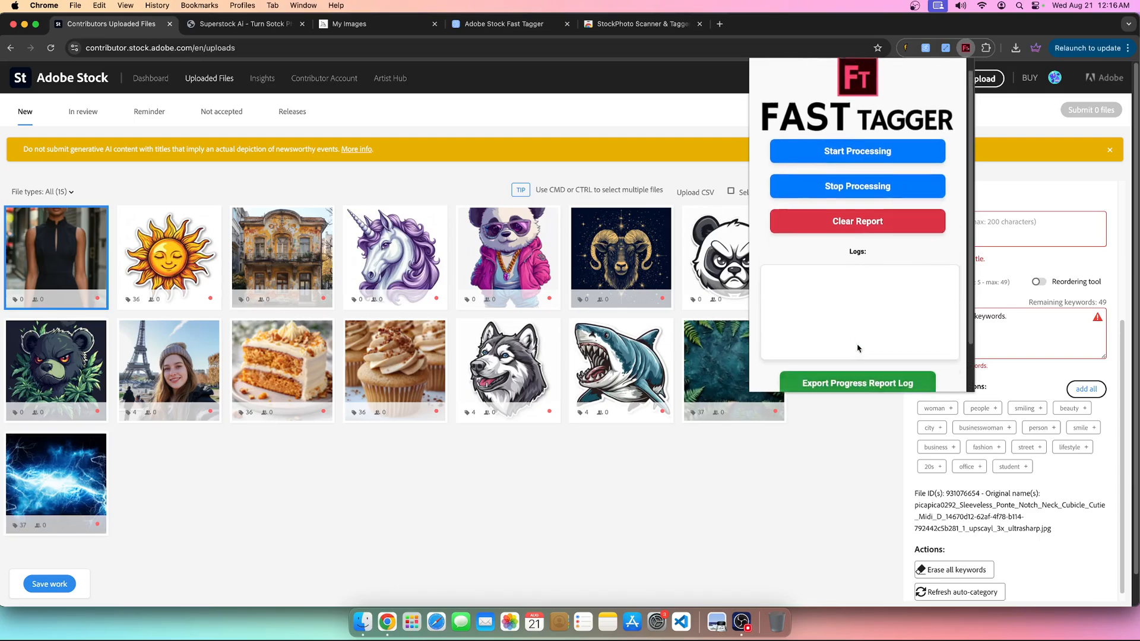
Look at the Adobe Stock Fast Tagger product page and its preview image
{"action": "left_click", "coordinate": [502, 25]}
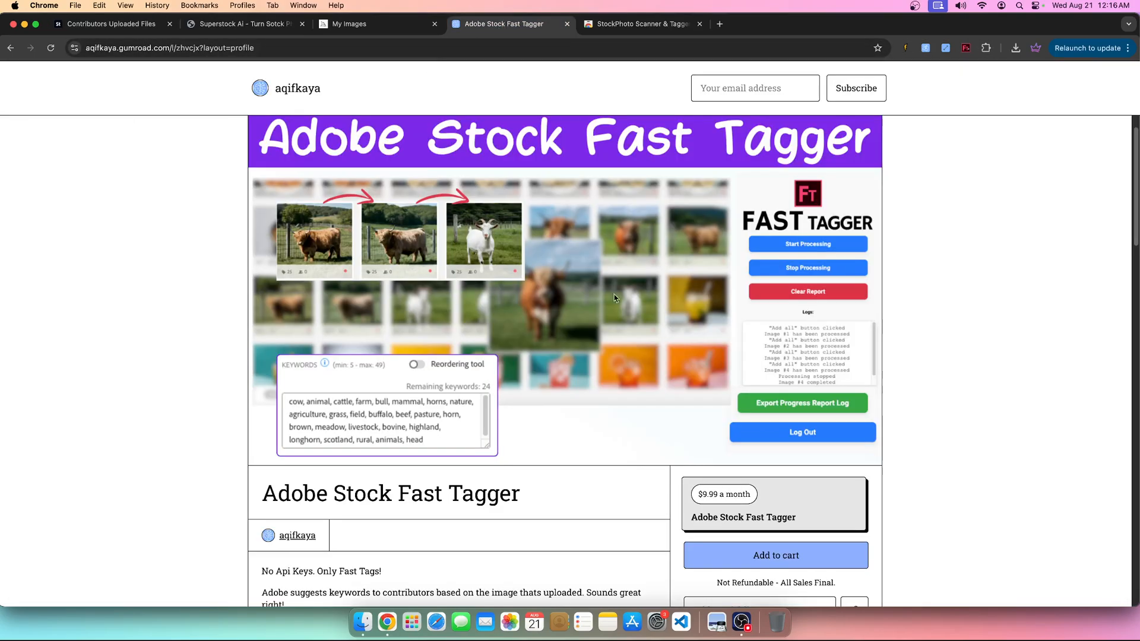
{"action": "scroll", "coordinate": [594, 273], "scroll_direction": "up", "scroll_amount": 2}
{"action": "scroll", "coordinate": [611, 292], "scroll_direction": "down", "scroll_amount": 1}
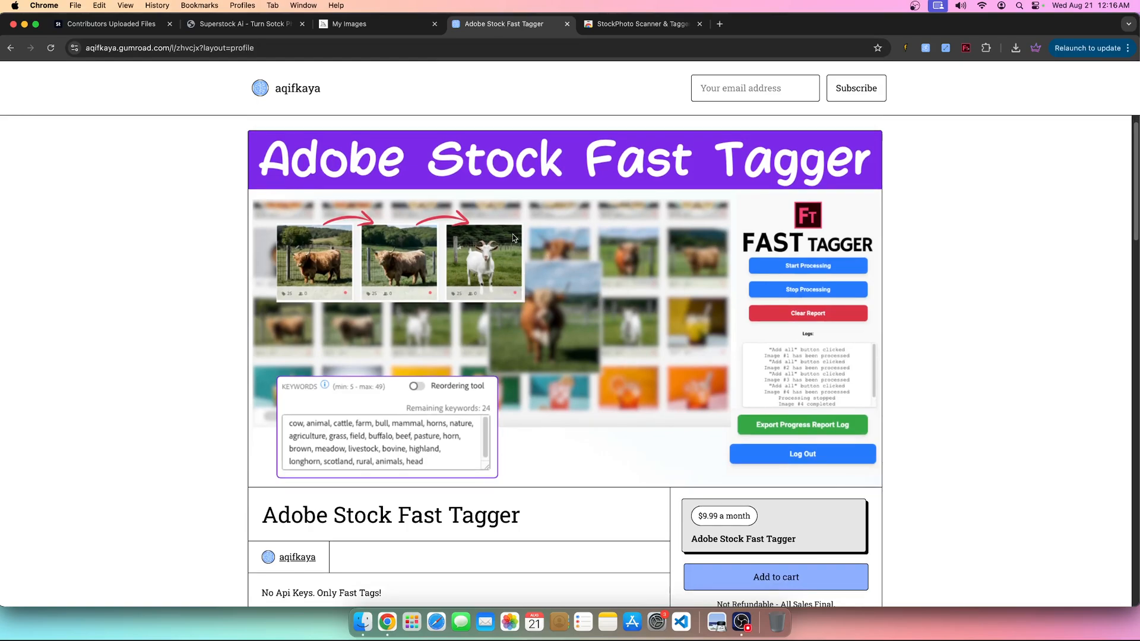
Return to the Adobe Stock uploads page and reload it, accepting the loss of unsaved changes
{"action": "left_click", "coordinate": [118, 25]}
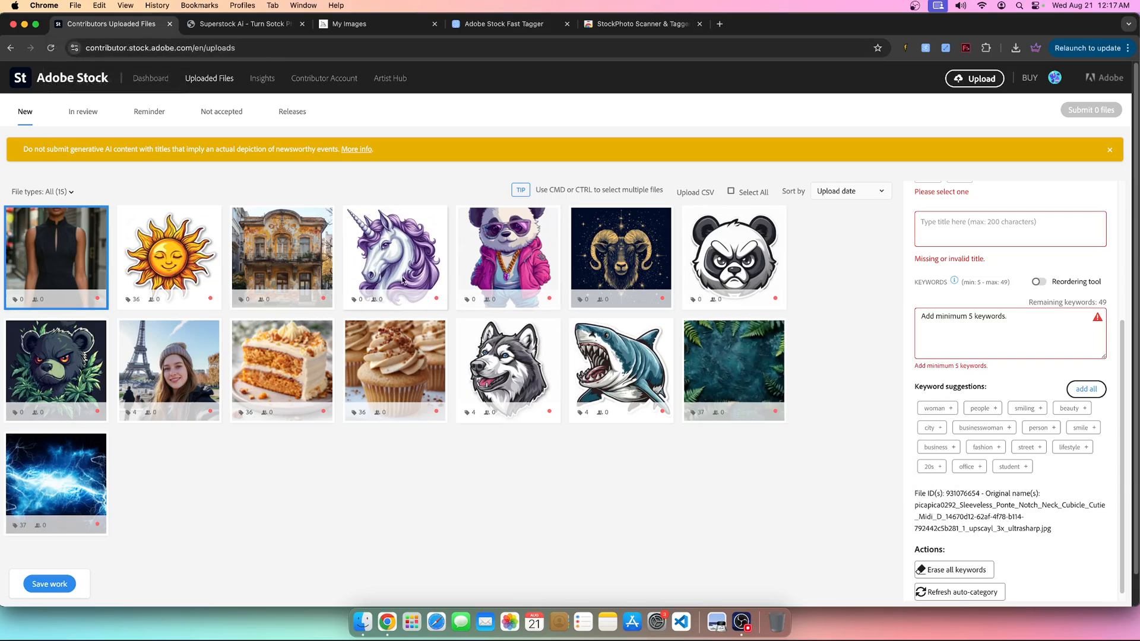
{"action": "mouse_move", "coordinate": [58, 270]}
{"action": "mouse_move", "coordinate": [689, 332]}
{"action": "left_click", "coordinate": [966, 47]}
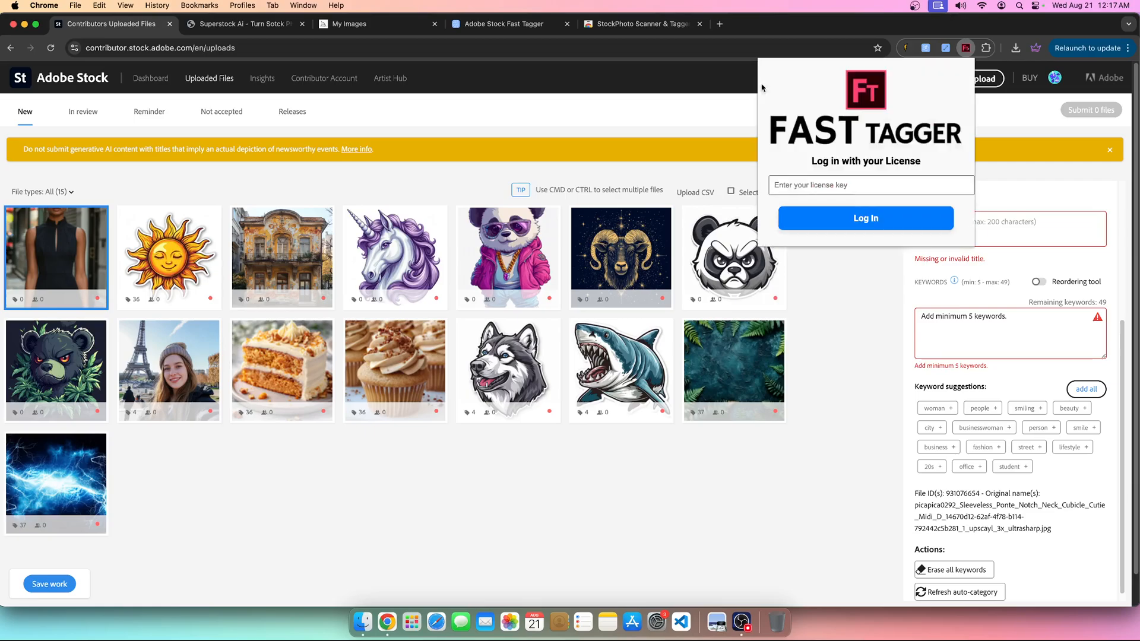
{"action": "right_click", "coordinate": [543, 183]}
{"action": "left_click", "coordinate": [586, 205]}
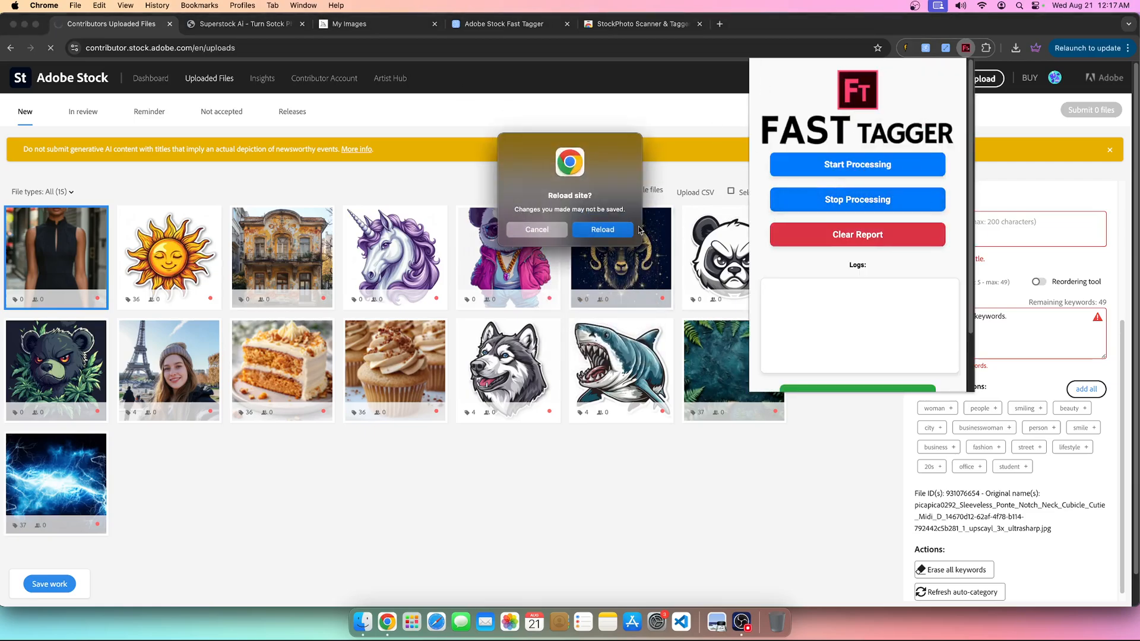
{"action": "left_click", "coordinate": [630, 229]}
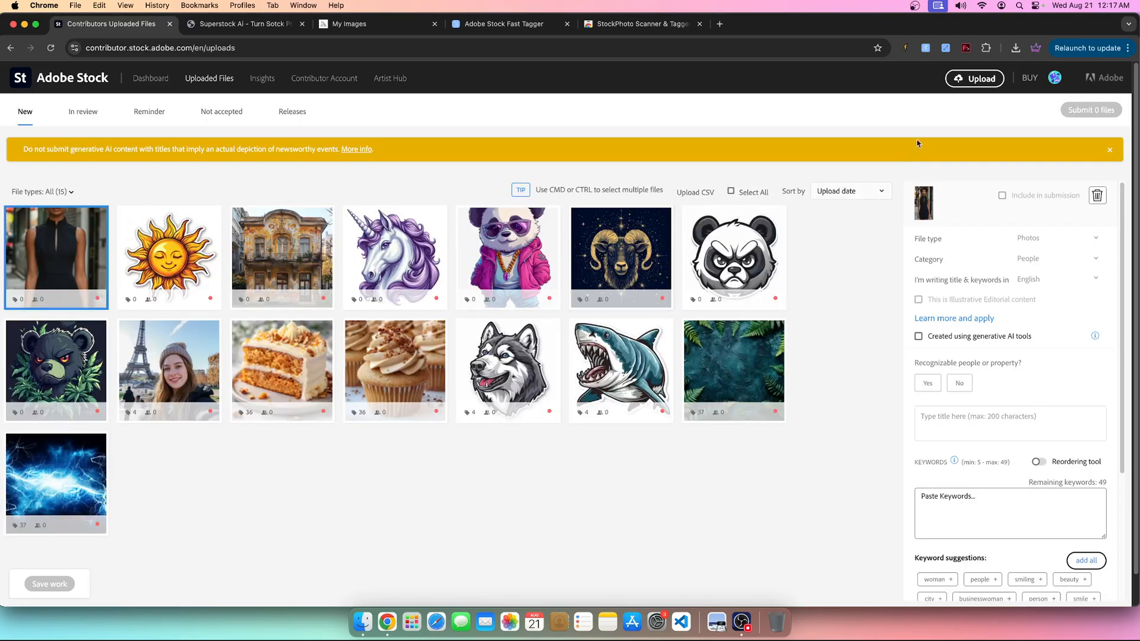
Start Fast Tagger processing to add all suggested keywords to every uploaded file, and review the end of its log
{"action": "left_click", "coordinate": [966, 47]}
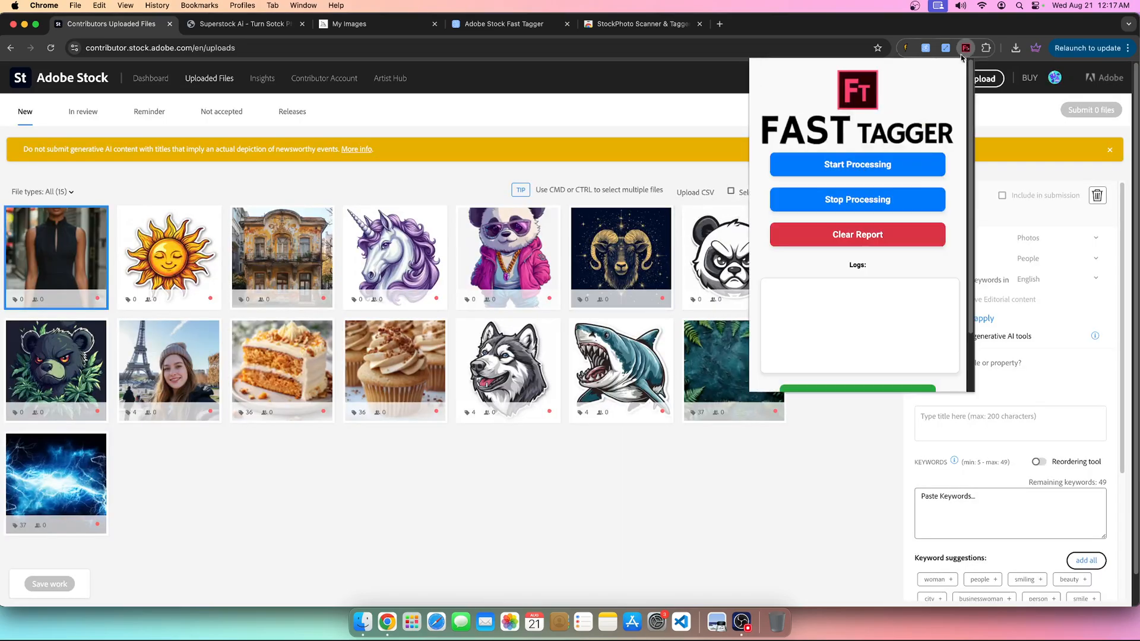
{"action": "left_click", "coordinate": [826, 170]}
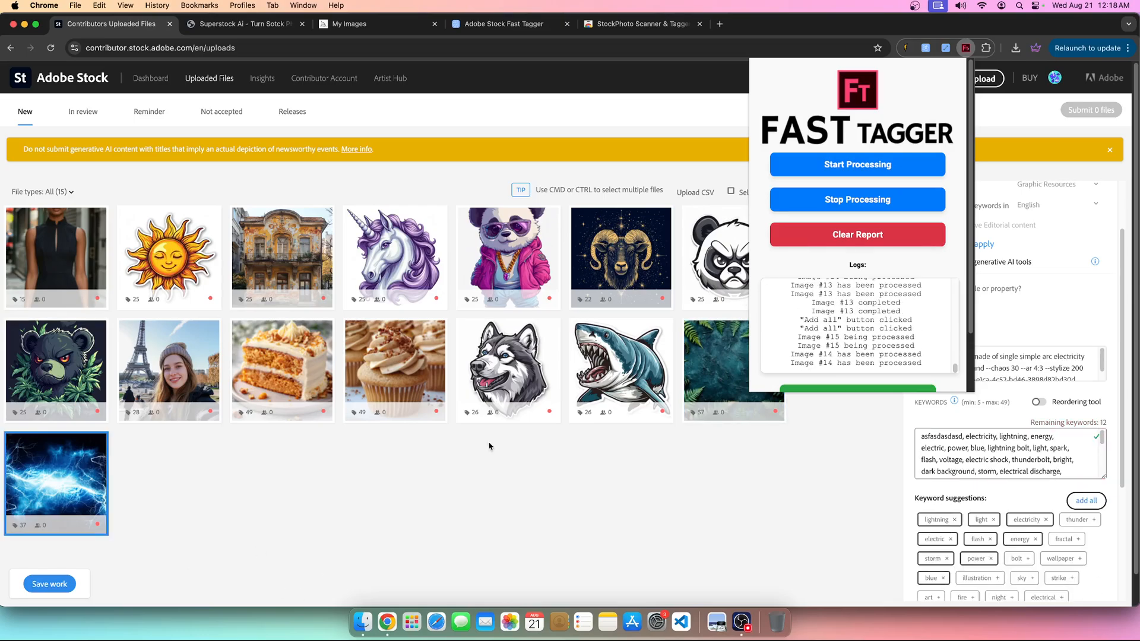
{"action": "scroll", "coordinate": [816, 289], "scroll_direction": "down", "scroll_amount": 2}
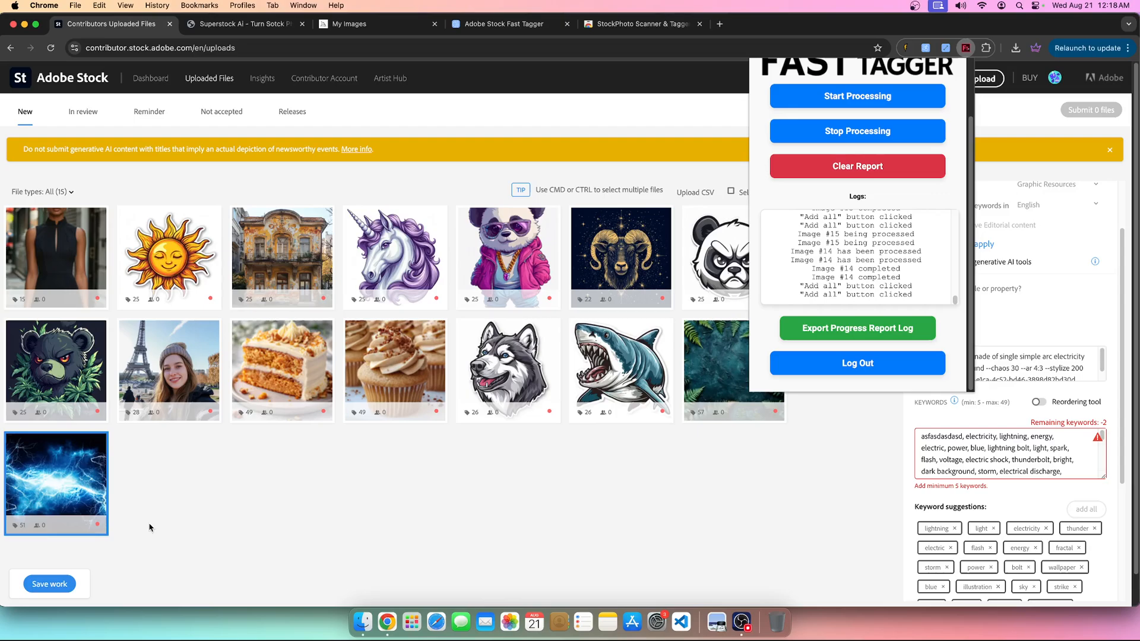
Stop the Fast Tagger processing and check the final entries in its log
{"action": "left_click", "coordinate": [878, 142]}
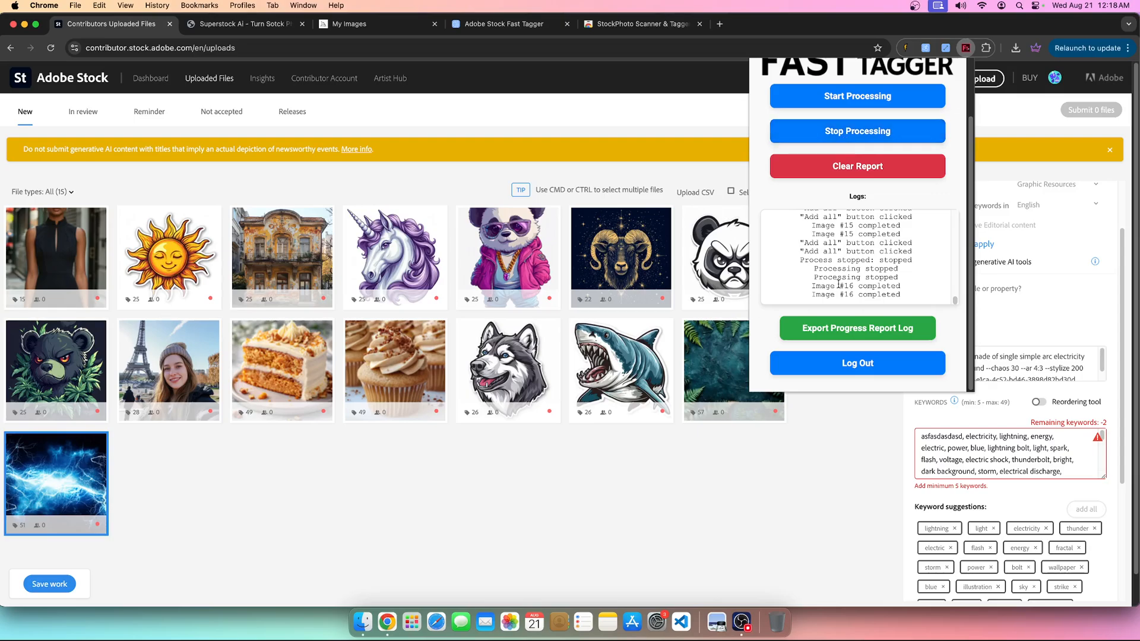
{"action": "triple_click", "coordinate": [816, 271]}
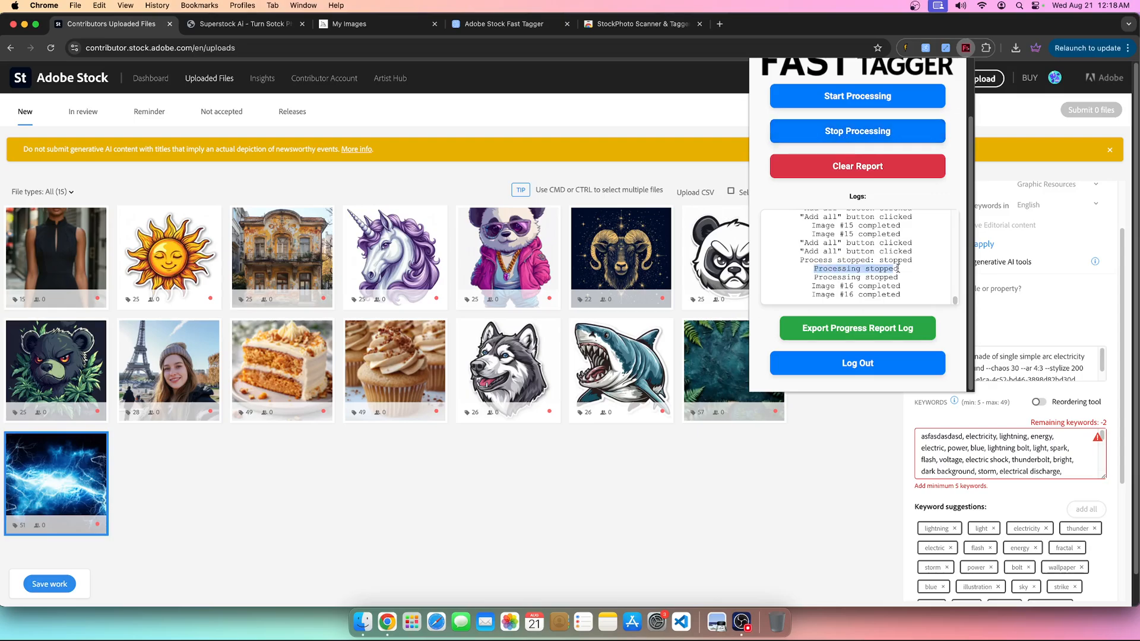
{"action": "left_click", "coordinate": [814, 287]}
{"action": "left_click_drag", "start_coordinate": [814, 287], "coordinate": [892, 295]}
{"action": "left_click", "coordinate": [857, 131]}
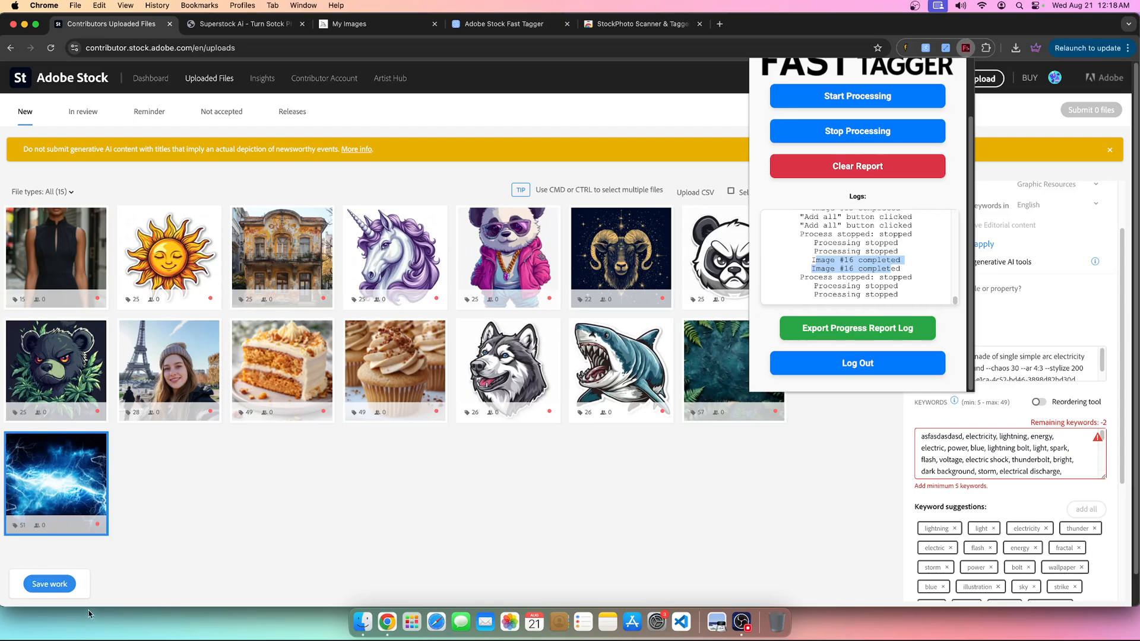
Save the keyword changes to the uploaded files and check the keywords of the fern image
{"action": "left_click", "coordinate": [61, 590]}
{"action": "left_click", "coordinate": [59, 586]}
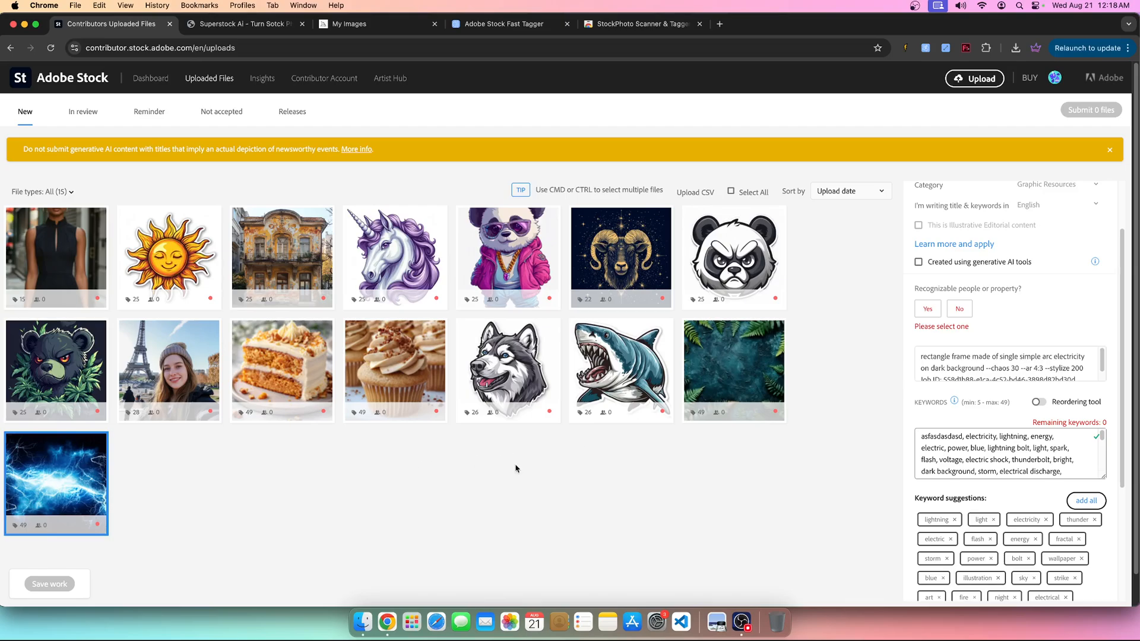
{"action": "left_click", "coordinate": [751, 373]}
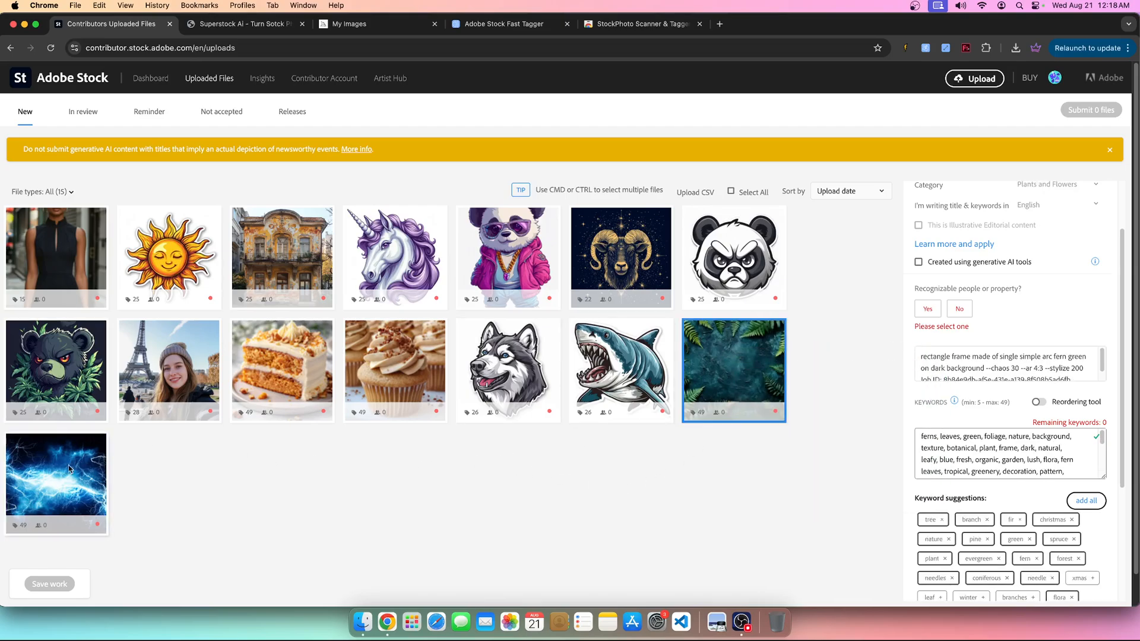
{"action": "mouse_move", "coordinate": [749, 371]}
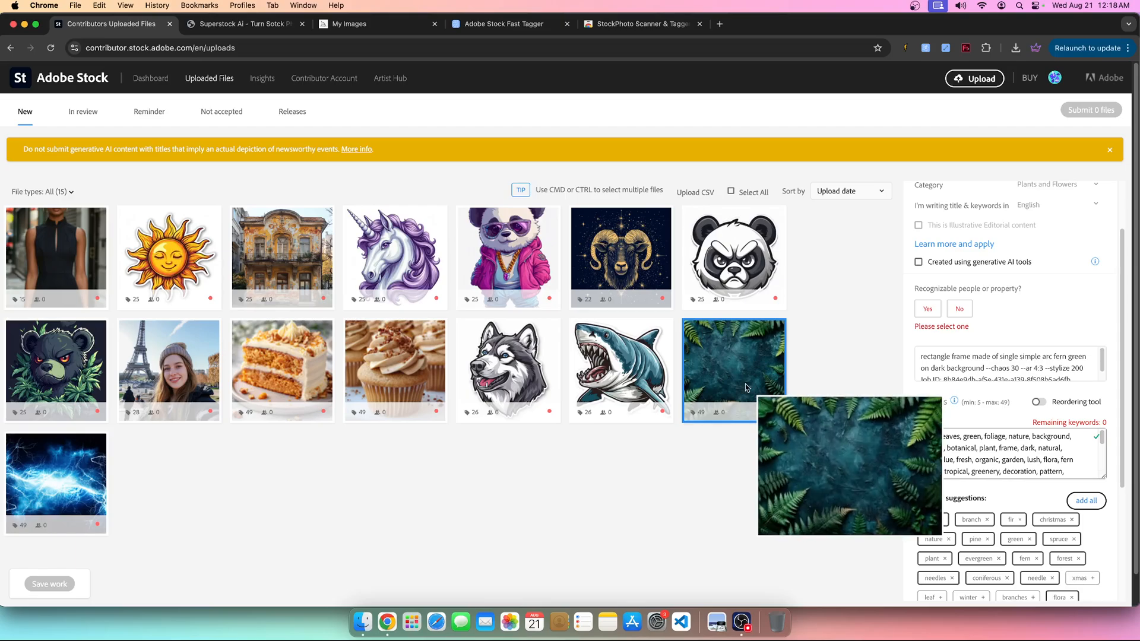
Examine the full keyword list and the keyword suggestions of the fern image, and preview other uploaded images
{"action": "scroll", "coordinate": [1073, 444], "scroll_direction": "down", "scroll_amount": 3}
{"action": "scroll", "coordinate": [1045, 463], "scroll_direction": "down", "scroll_amount": 2}
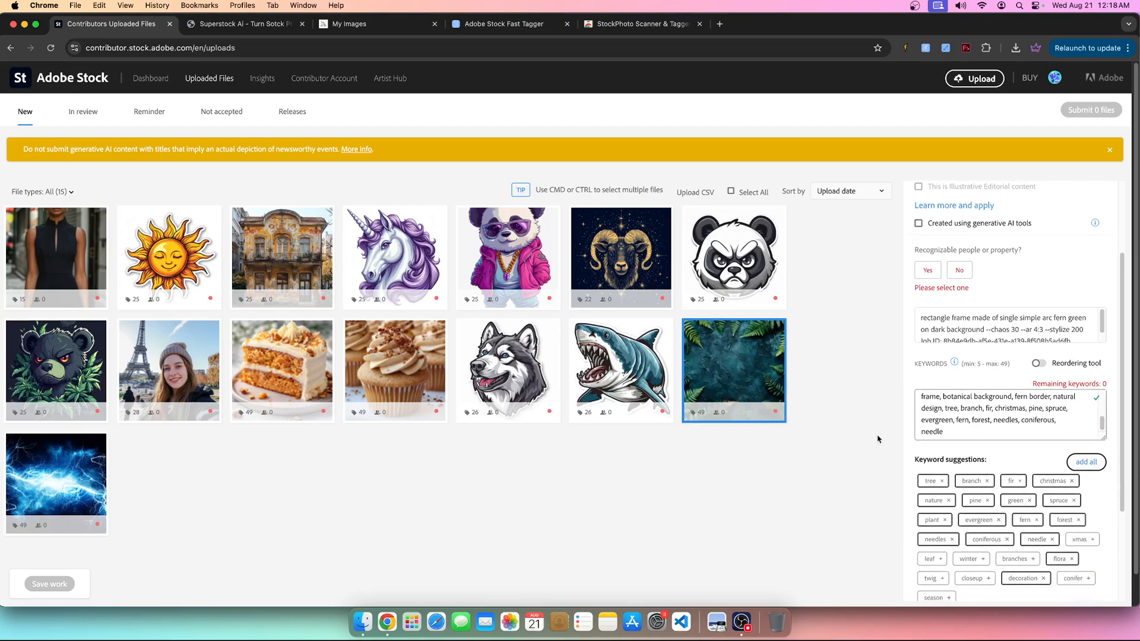
{"action": "mouse_move", "coordinate": [685, 409]}
{"action": "mouse_move", "coordinate": [601, 284]}
{"action": "mouse_move", "coordinate": [385, 307]}
{"action": "mouse_move", "coordinate": [210, 390]}
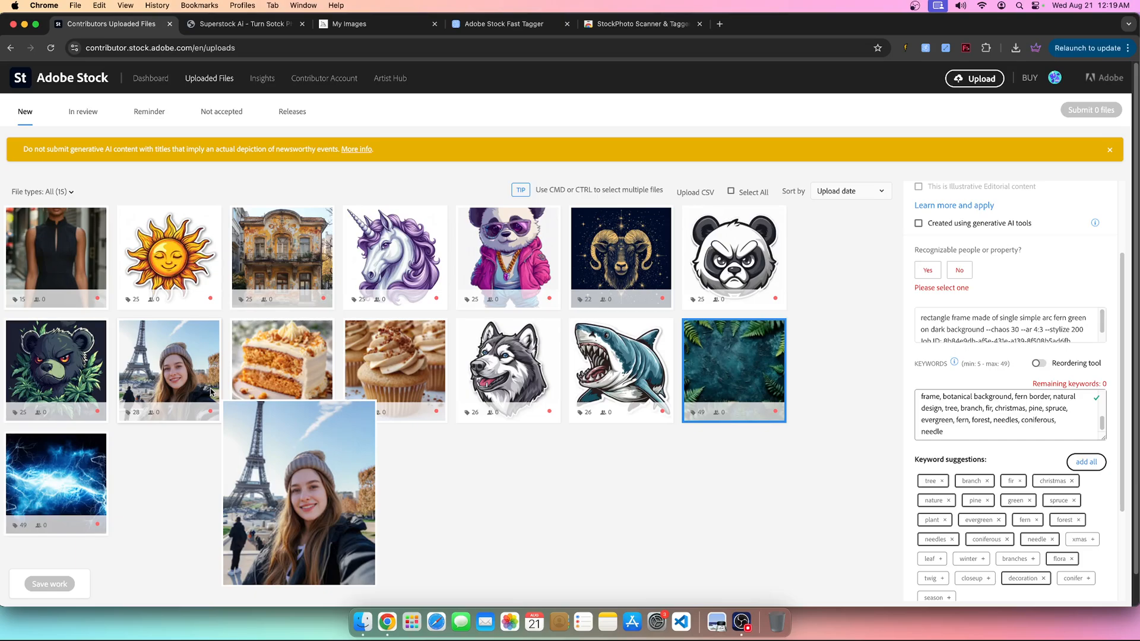
Check the keywords of the husky, blue lightning and black dress images
{"action": "left_click", "coordinate": [508, 368]}
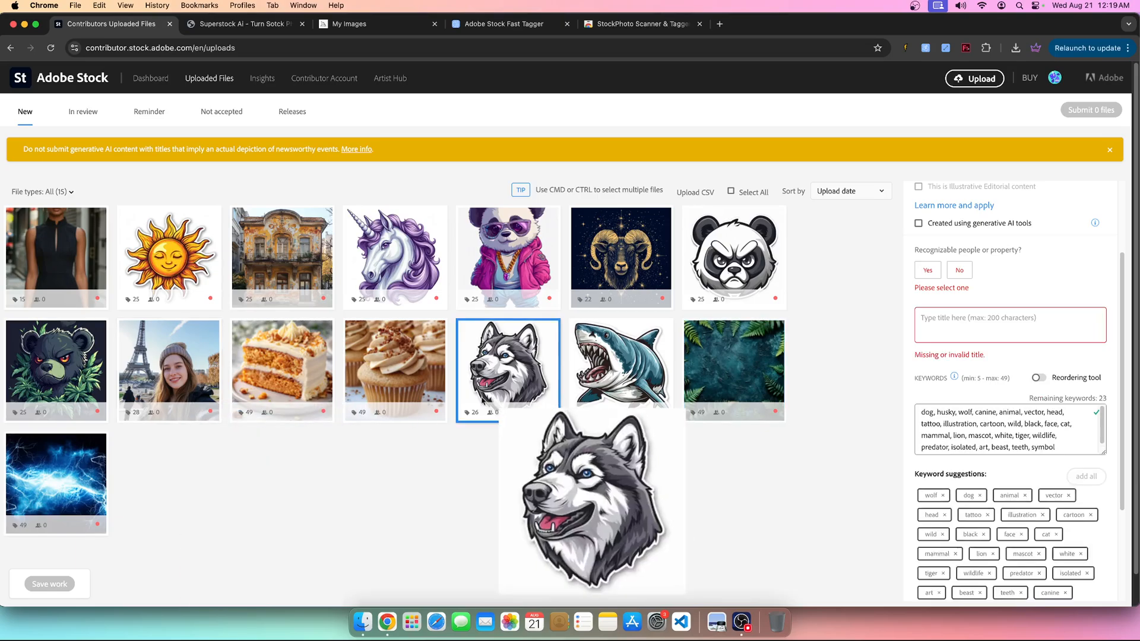
{"action": "left_click", "coordinate": [47, 451]}
{"action": "left_click", "coordinate": [53, 261]}
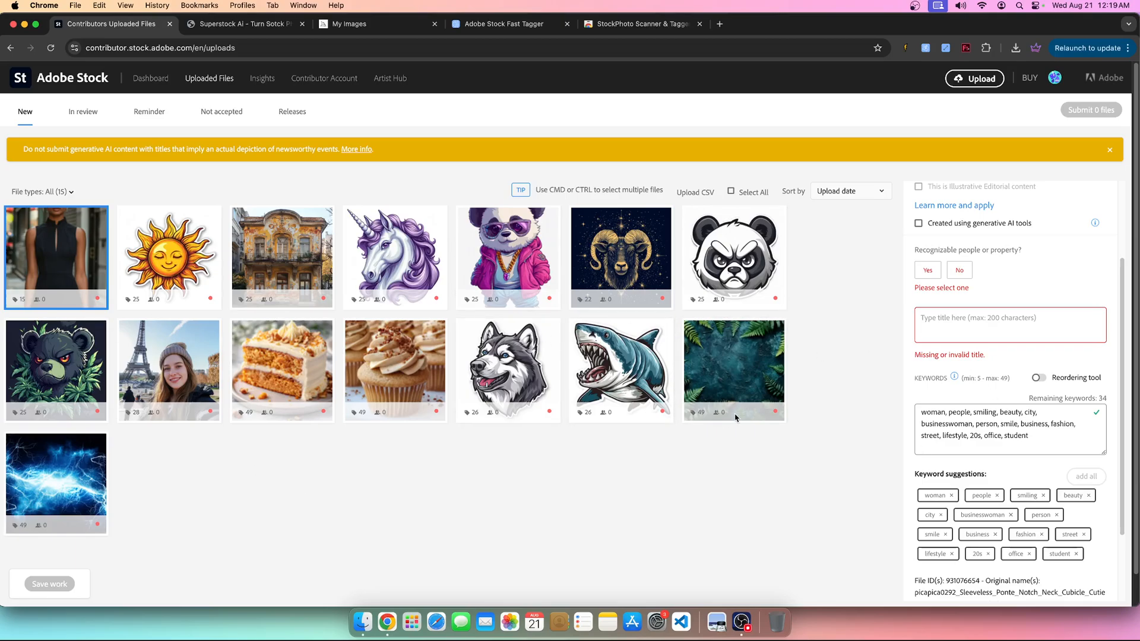
{"action": "mouse_move", "coordinate": [735, 418]}
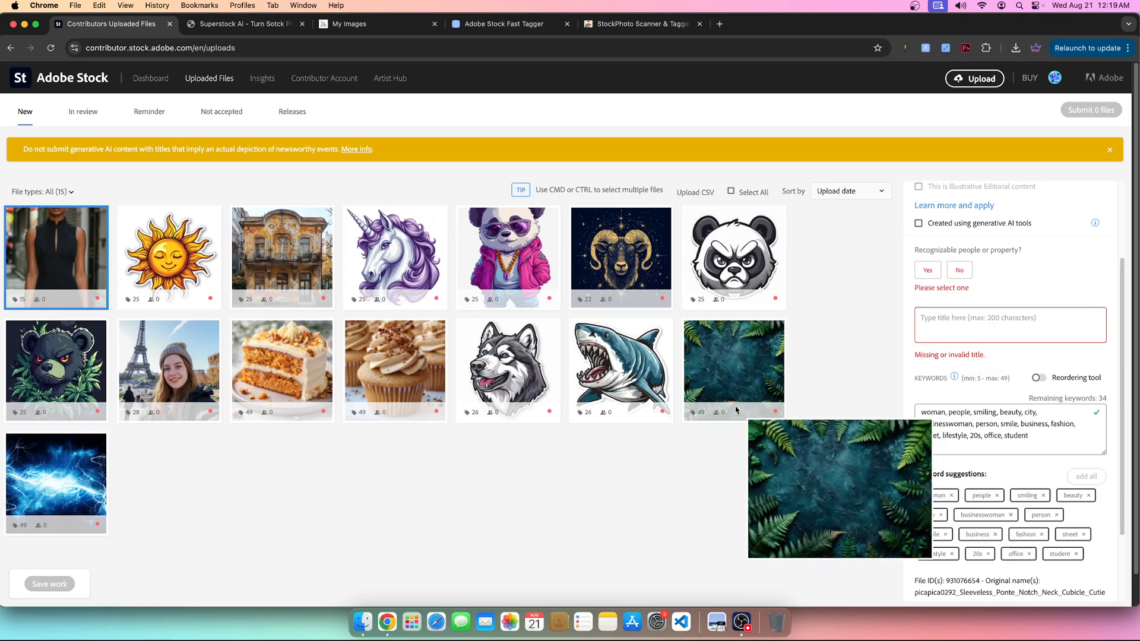
{"action": "scroll", "coordinate": [54, 336], "scroll_direction": "down", "scroll_amount": 1}
{"action": "mouse_move", "coordinate": [32, 250]}
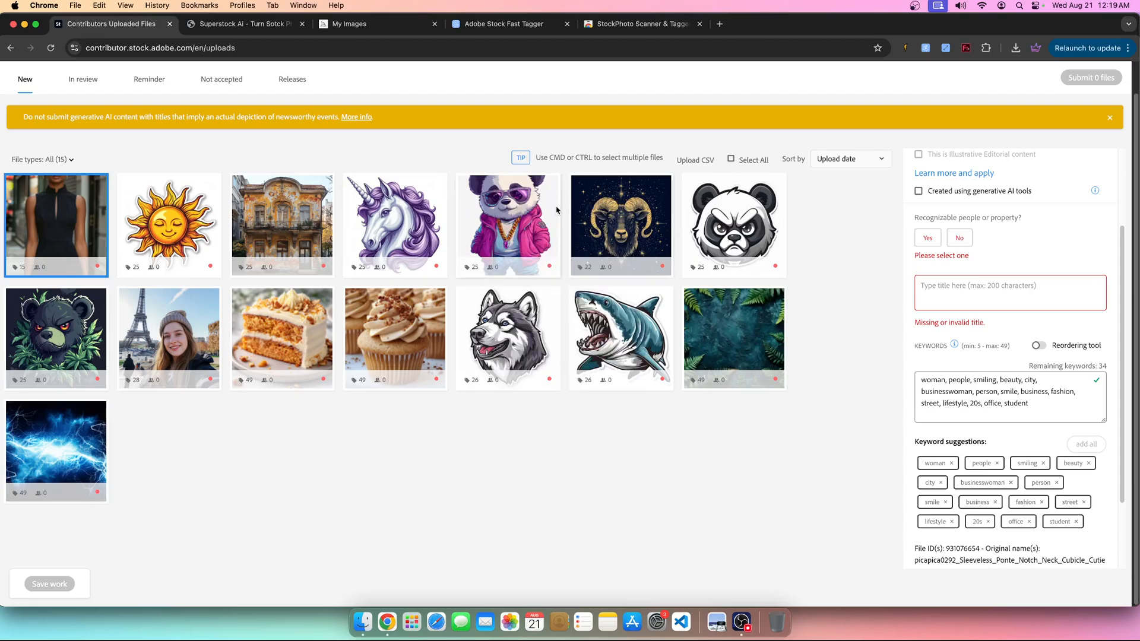
View the Stock Photo Scanner & Tagger extension and check the keywords of the angry panda face image
{"action": "left_click", "coordinate": [904, 47]}
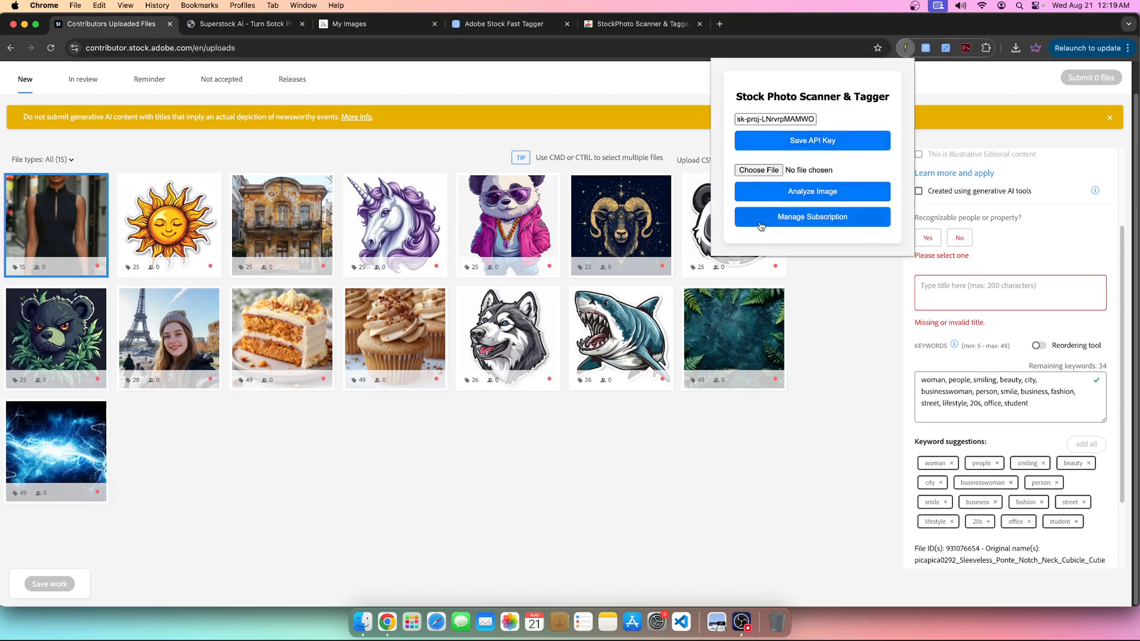
{"action": "left_click", "coordinate": [821, 387]}
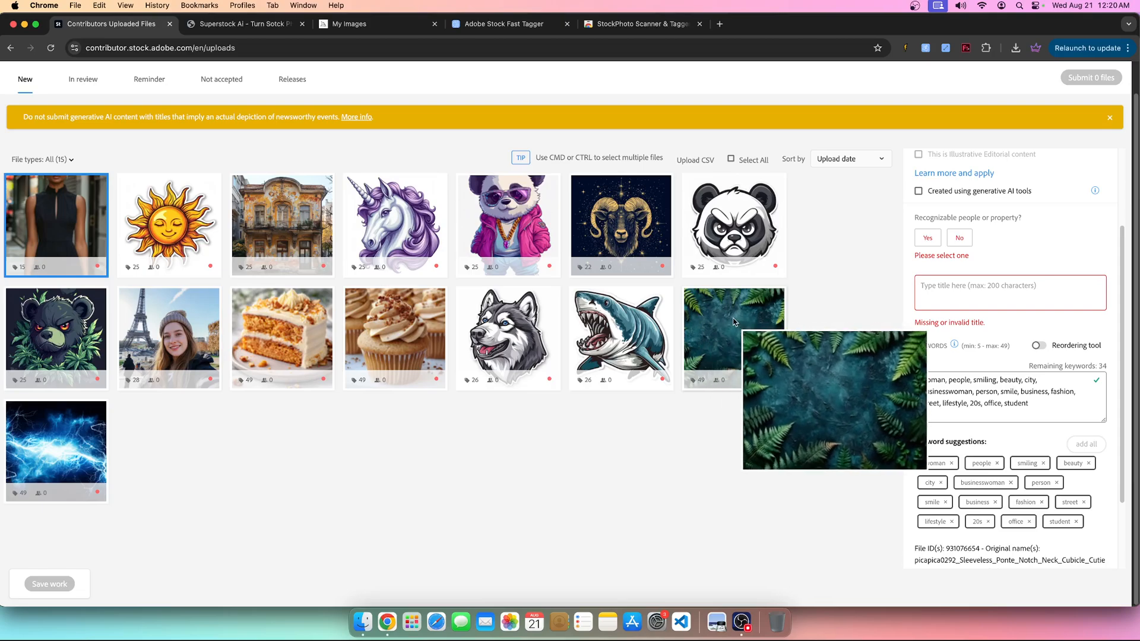
{"action": "left_click", "coordinate": [720, 235]}
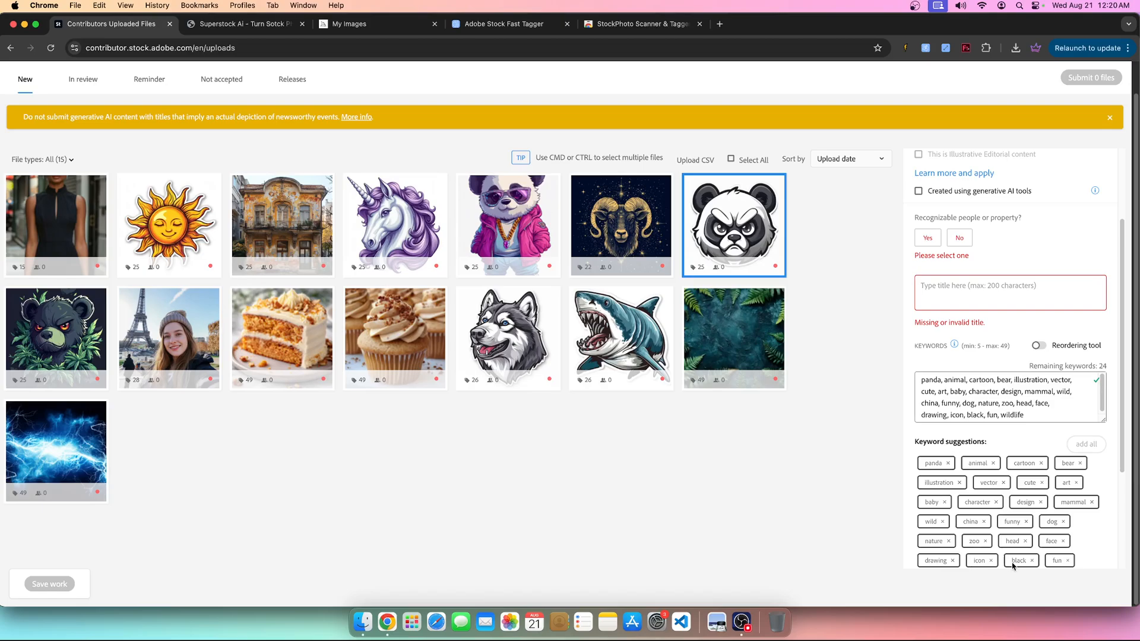
{"action": "scroll", "coordinate": [1014, 552], "scroll_direction": "down", "scroll_amount": 1}
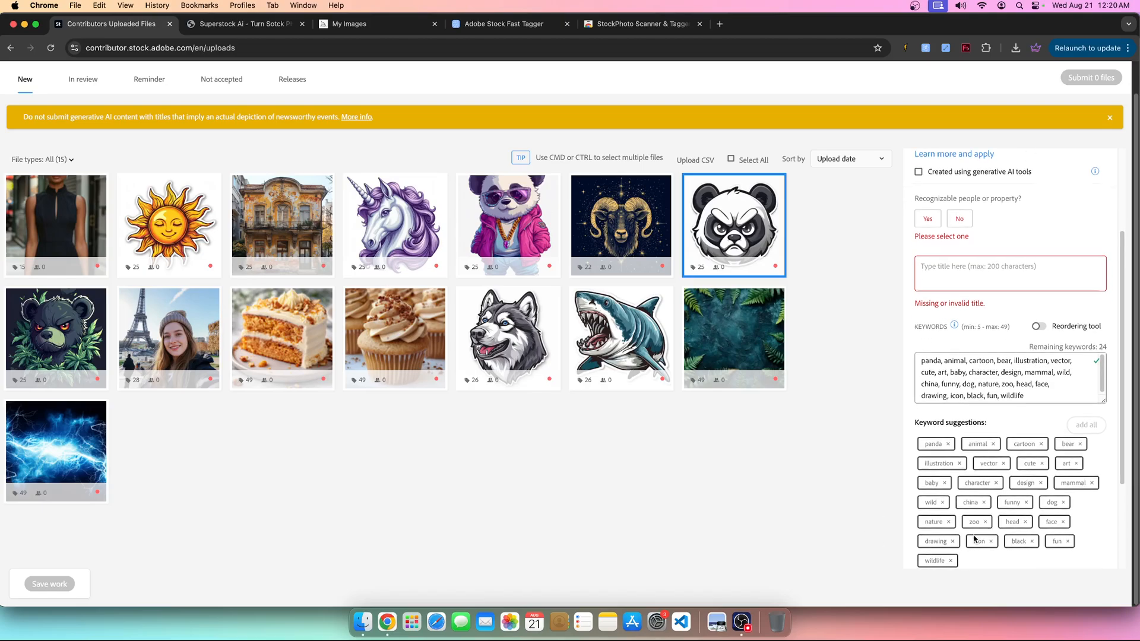
View the Superstock AI course page, and compare the keywords of the black dress, panda face and dark bear images on the uploads page
{"action": "left_click", "coordinate": [249, 25]}
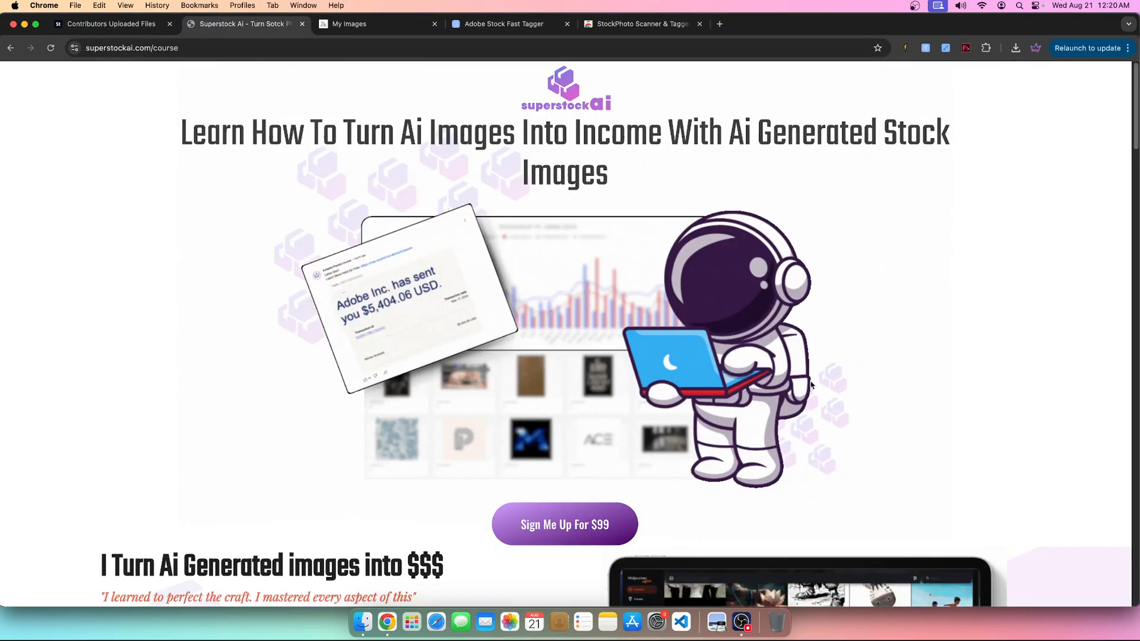
{"action": "left_click", "coordinate": [113, 23]}
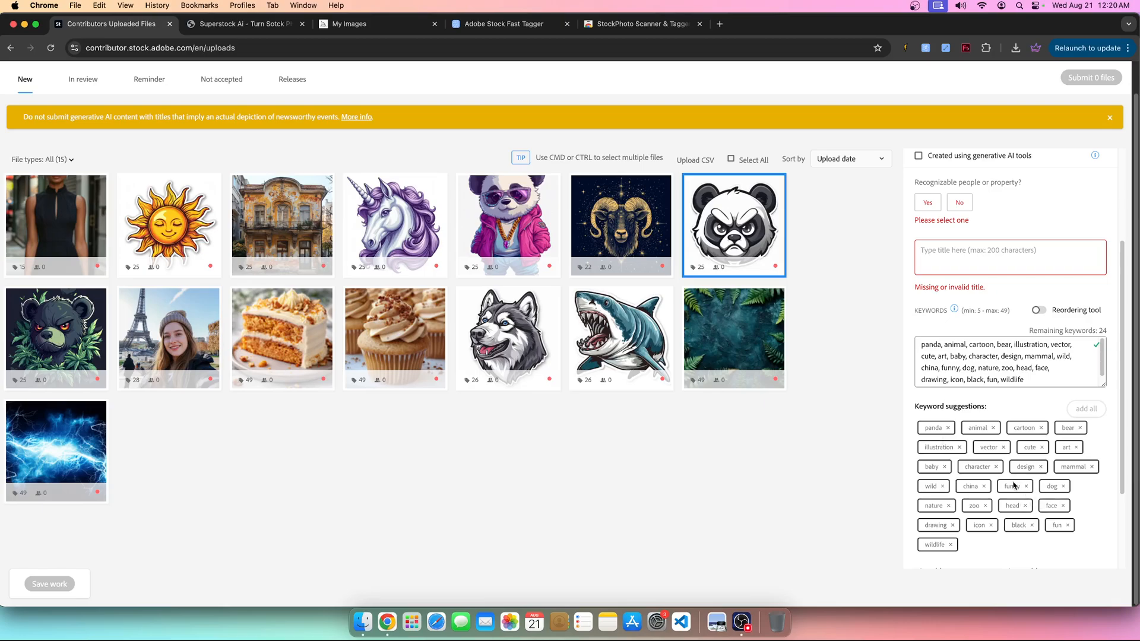
{"action": "left_click", "coordinate": [51, 239]}
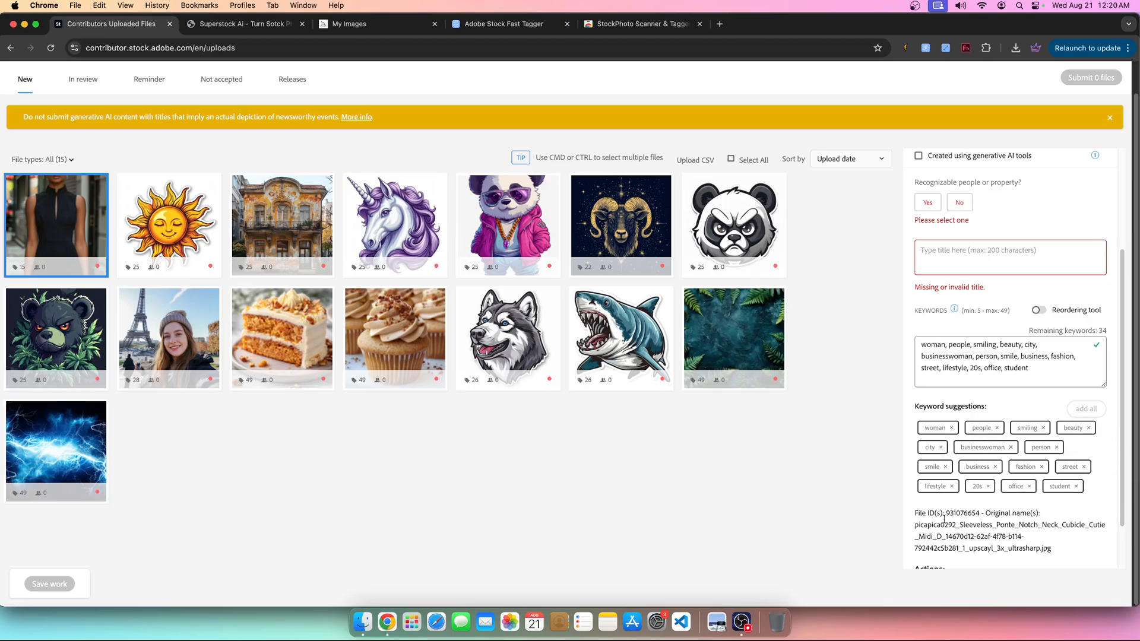
{"action": "left_click", "coordinate": [743, 224]}
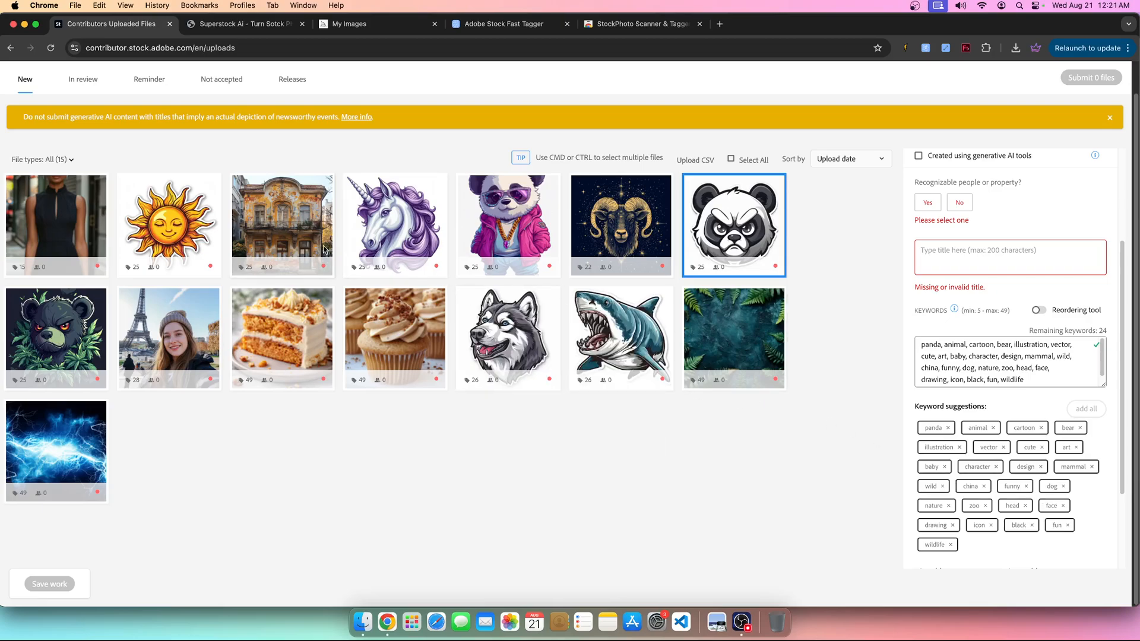
{"action": "left_click", "coordinate": [74, 347]}
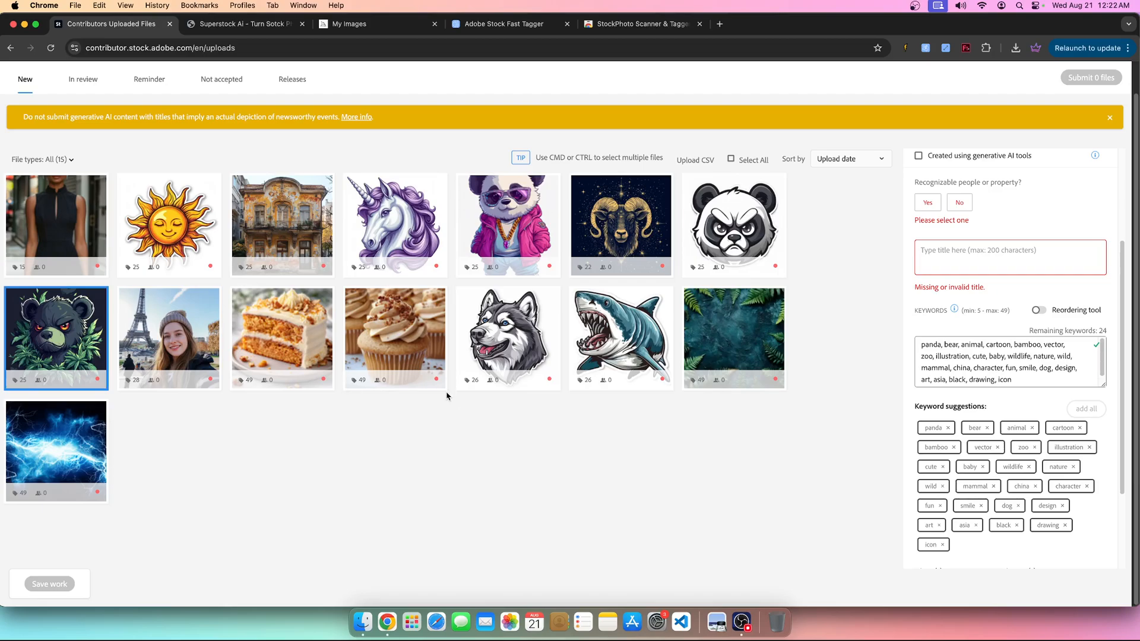
{"action": "mouse_move", "coordinate": [445, 390]}
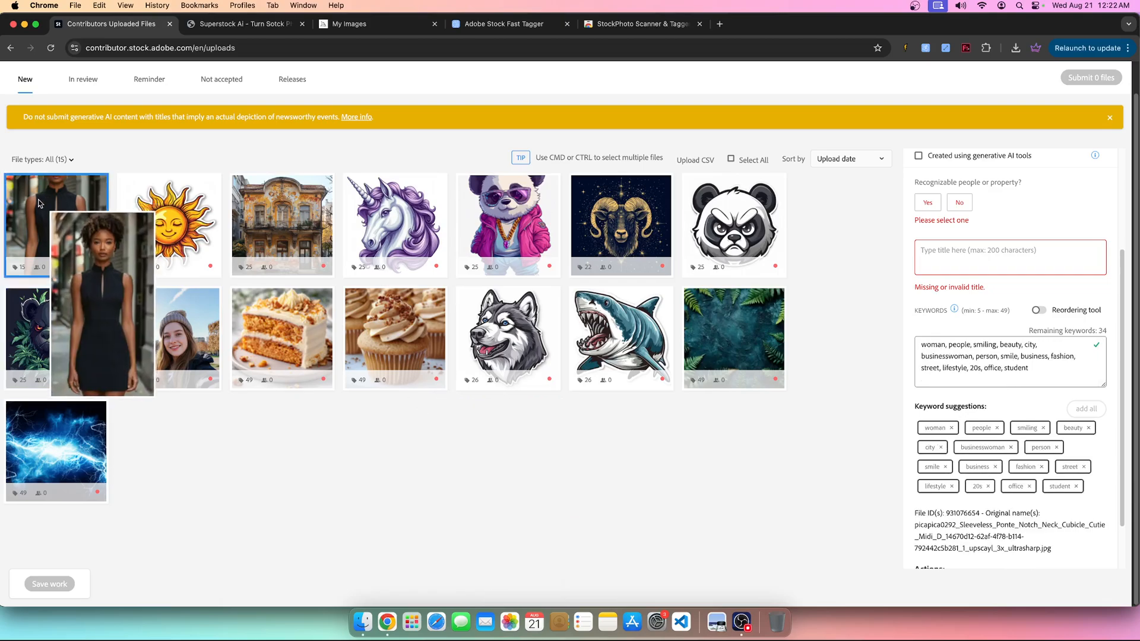
{"action": "left_click", "coordinate": [60, 210]}
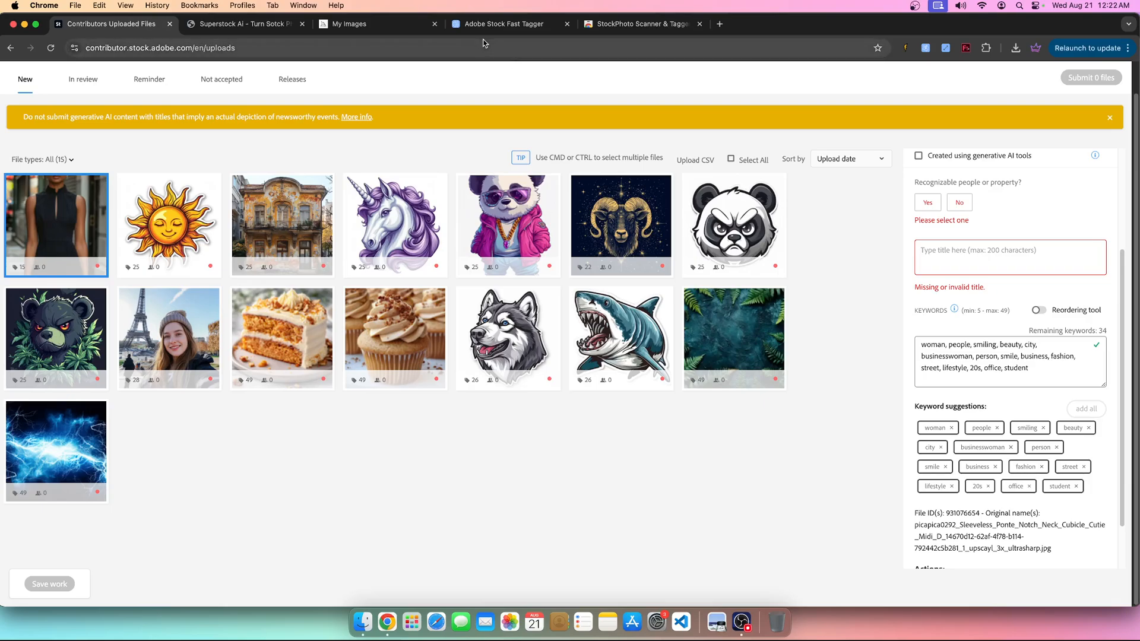
View the Adobe Stock Fast Tagger product page and the Superstock AI course page, and return to the Adobe Stock uploads
{"action": "left_click", "coordinate": [502, 23]}
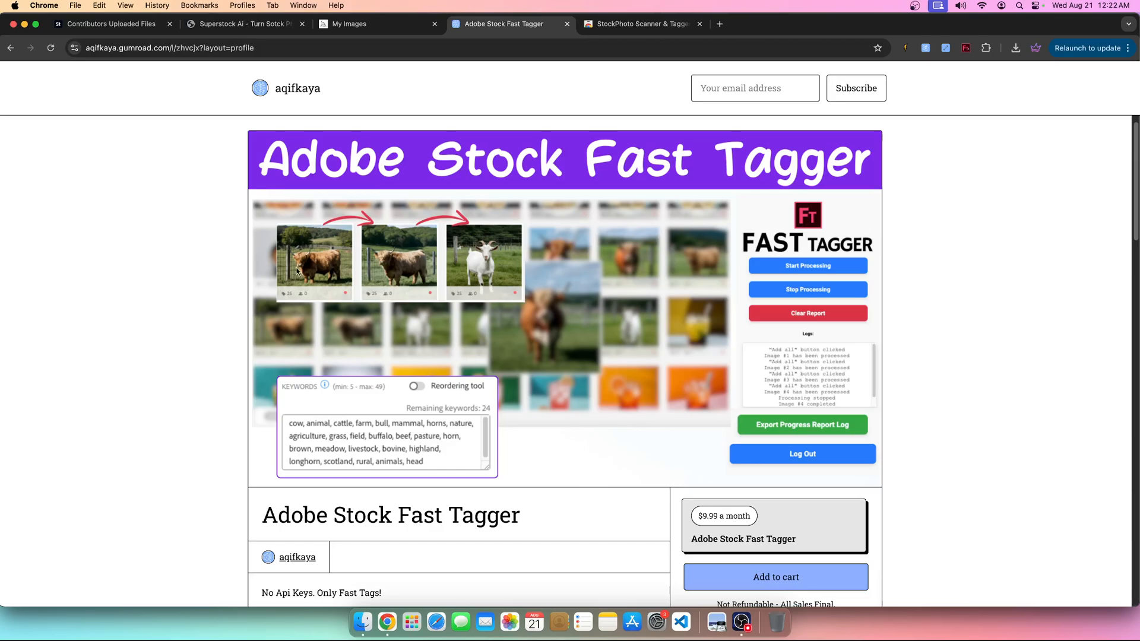
{"action": "left_click", "coordinate": [102, 25]}
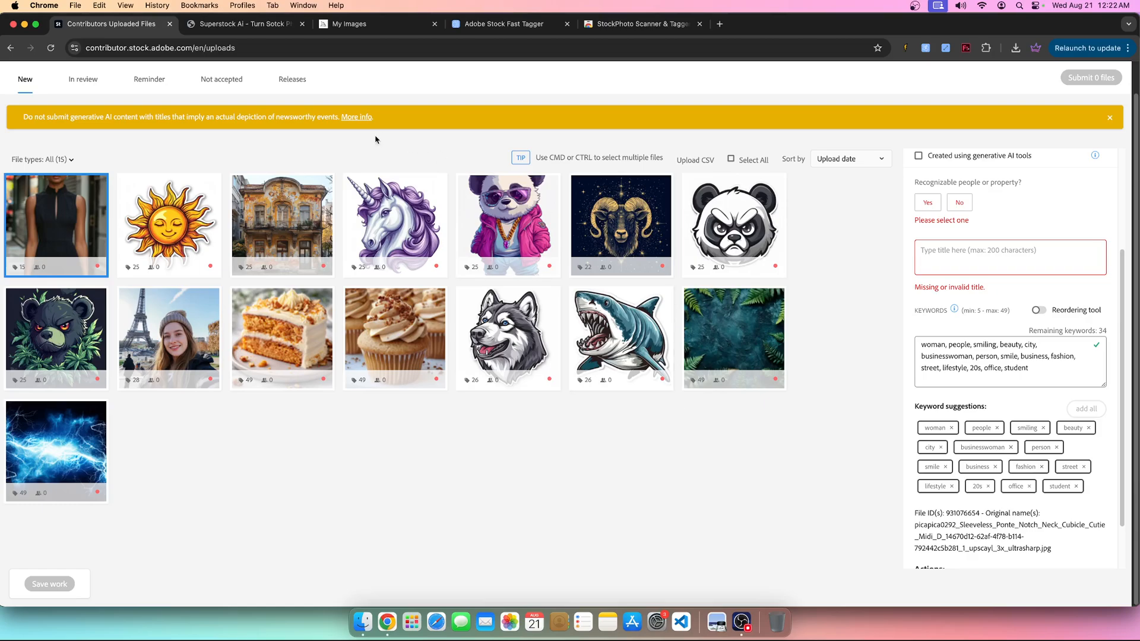
{"action": "left_click", "coordinate": [242, 24]}
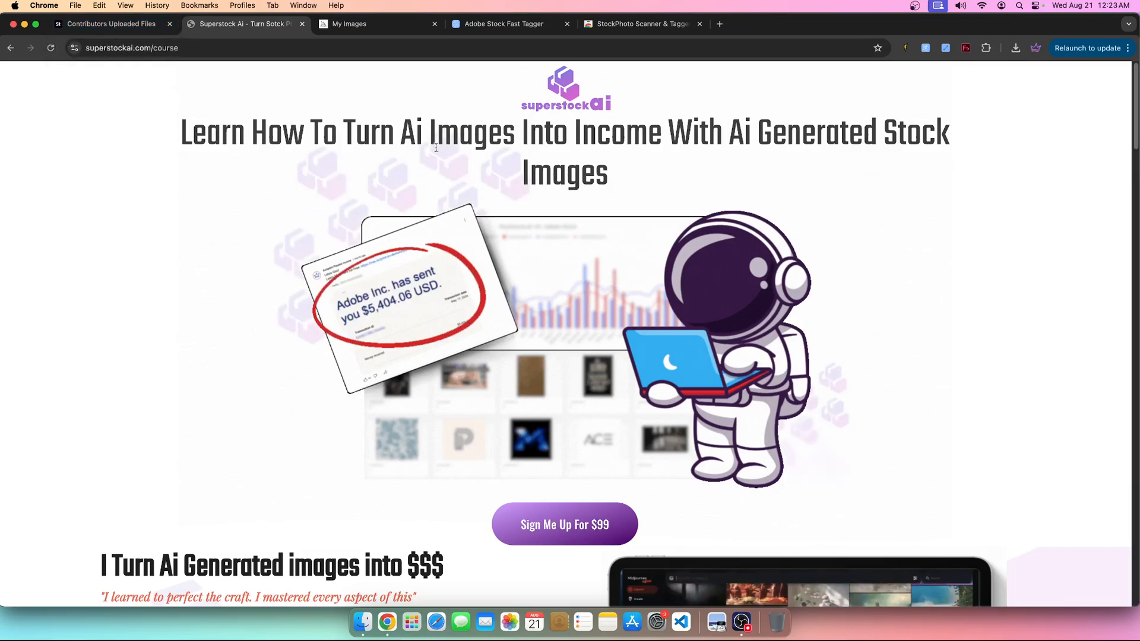
{"action": "left_click", "coordinate": [136, 24]}
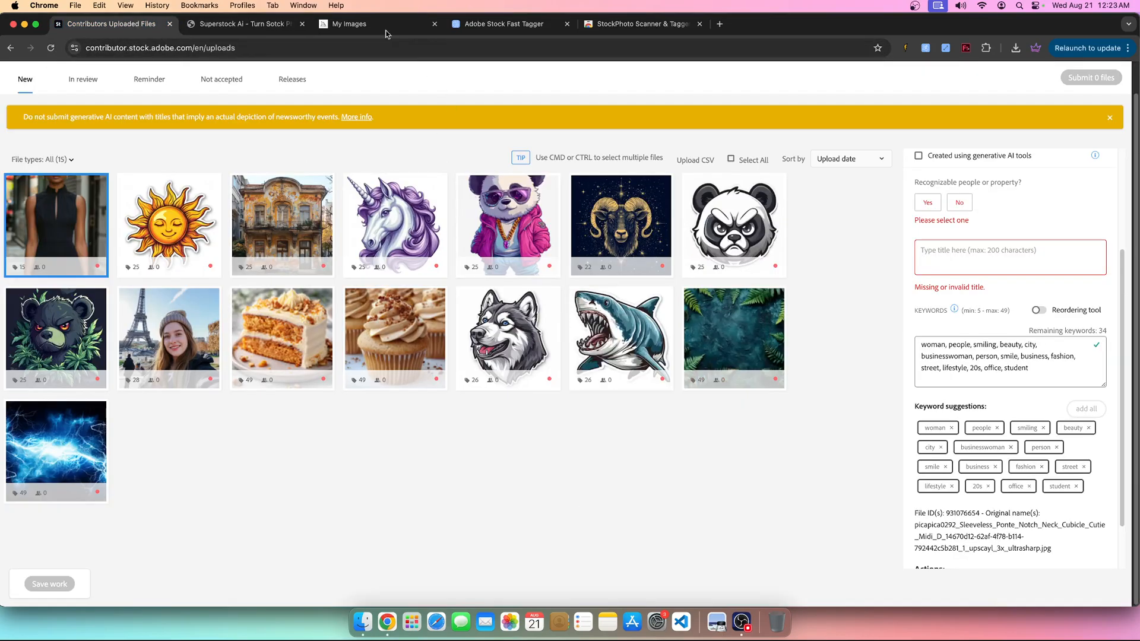
{"action": "left_click", "coordinate": [240, 24]}
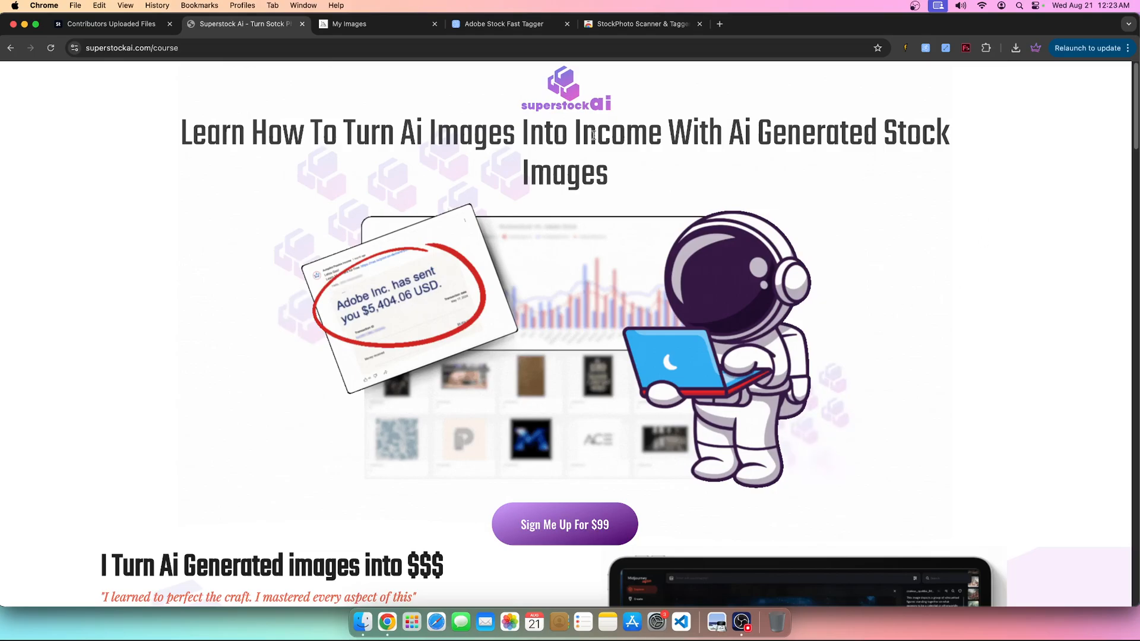
{"action": "left_click", "coordinate": [107, 29]}
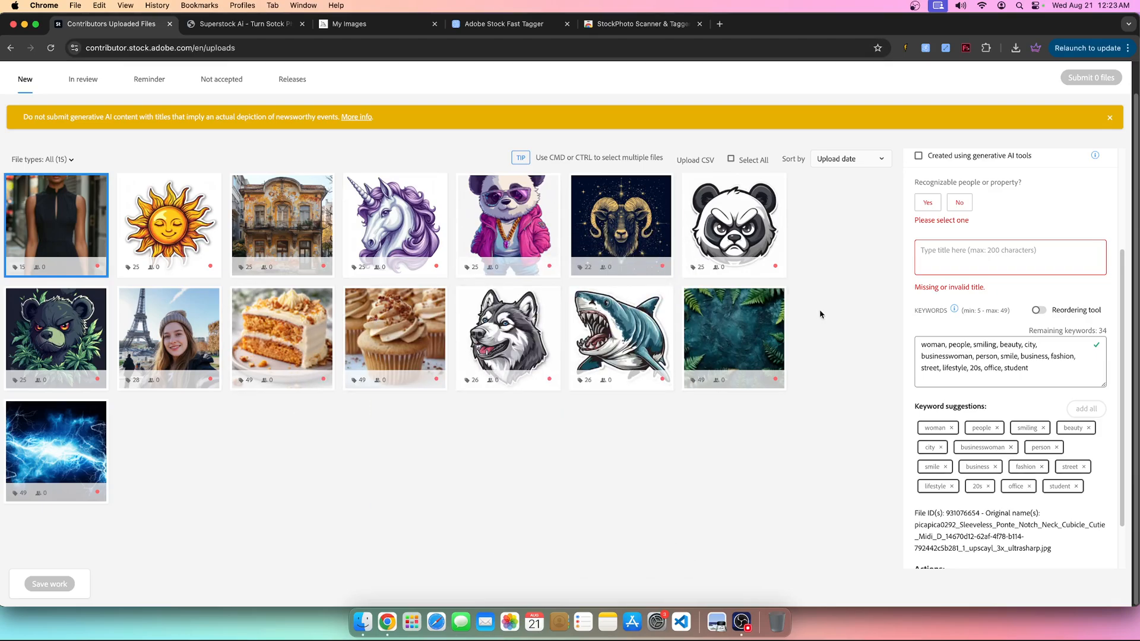
Look at the Fast Tagger extension's controls and log, and revisit the Superstock AI course page
{"action": "left_click", "coordinate": [965, 48]}
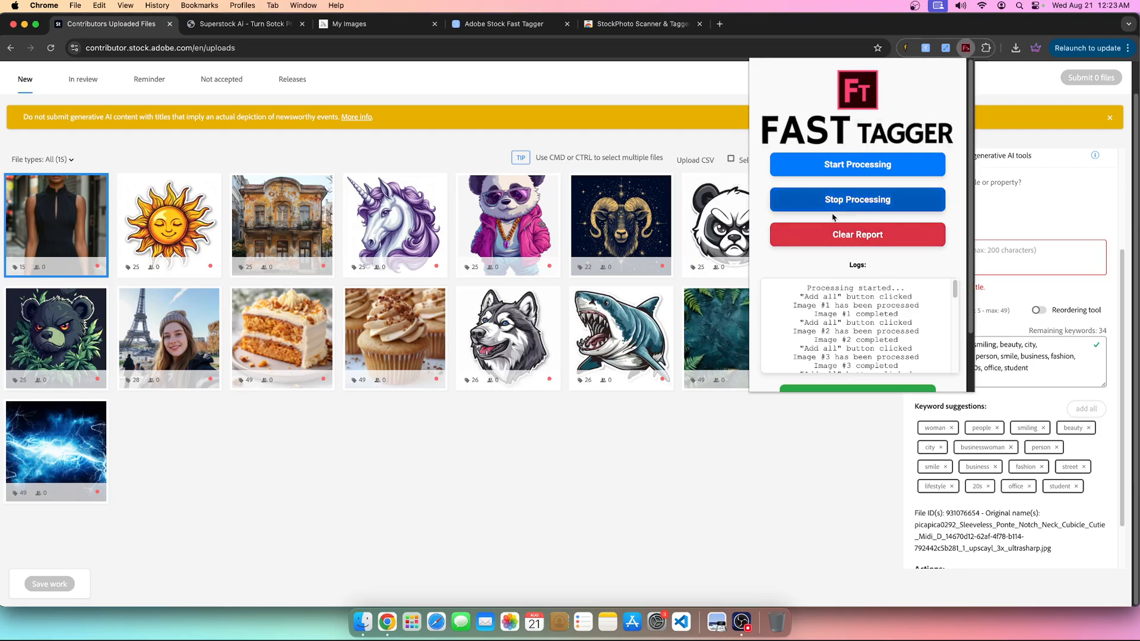
{"action": "left_click", "coordinate": [702, 423]}
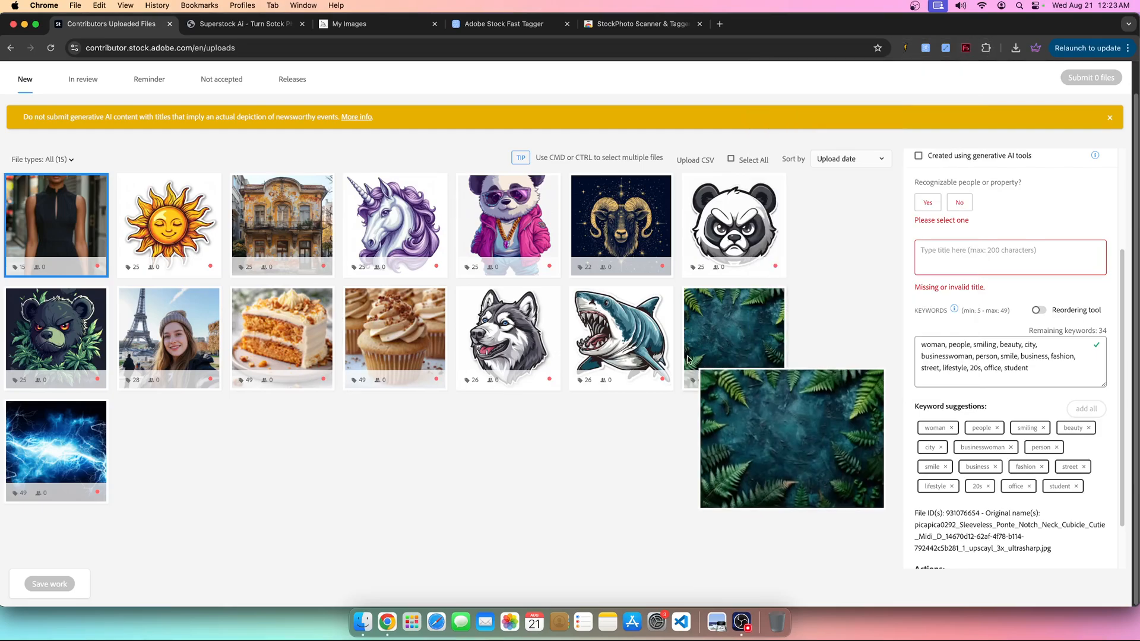
{"action": "left_click", "coordinate": [306, 26]}
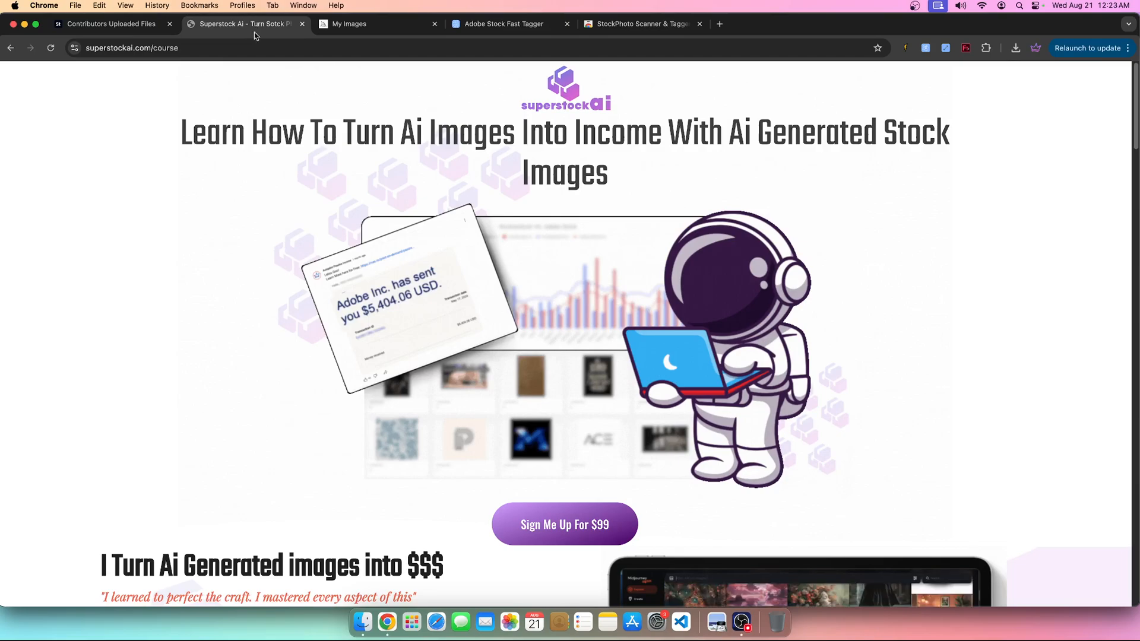
{"action": "left_click", "coordinate": [104, 28]}
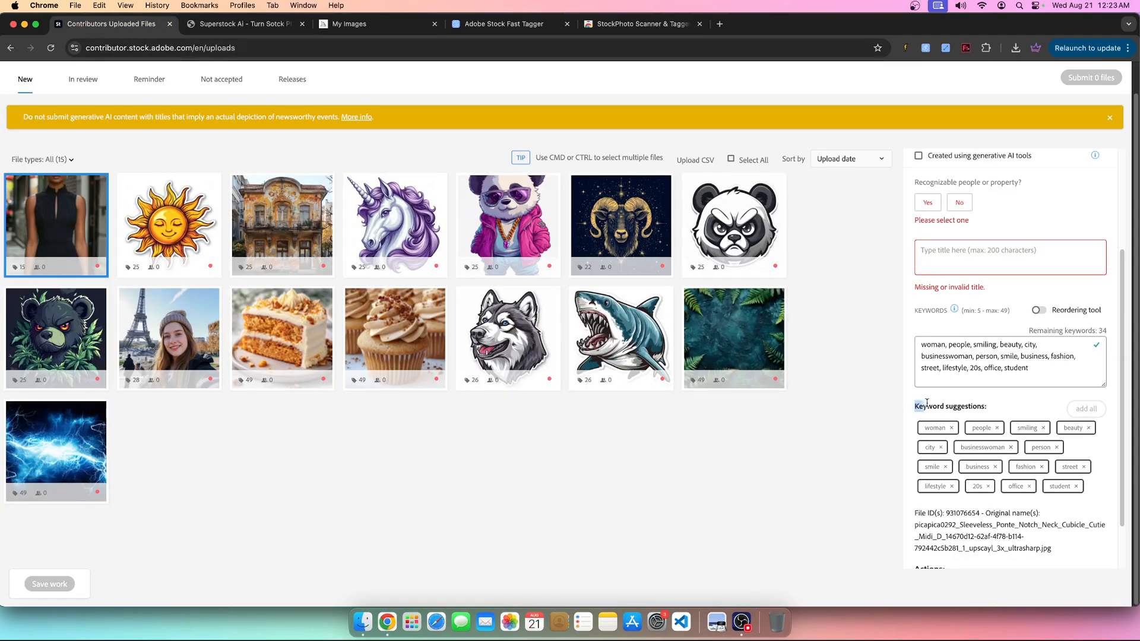
Review the keyword suggestions of the angry panda face image and the Fast Tagger processing log
{"action": "left_click_drag", "start_coordinate": [916, 406], "coordinate": [1029, 412]}
{"action": "left_click", "coordinate": [1029, 412]}
{"action": "left_click", "coordinate": [734, 214]}
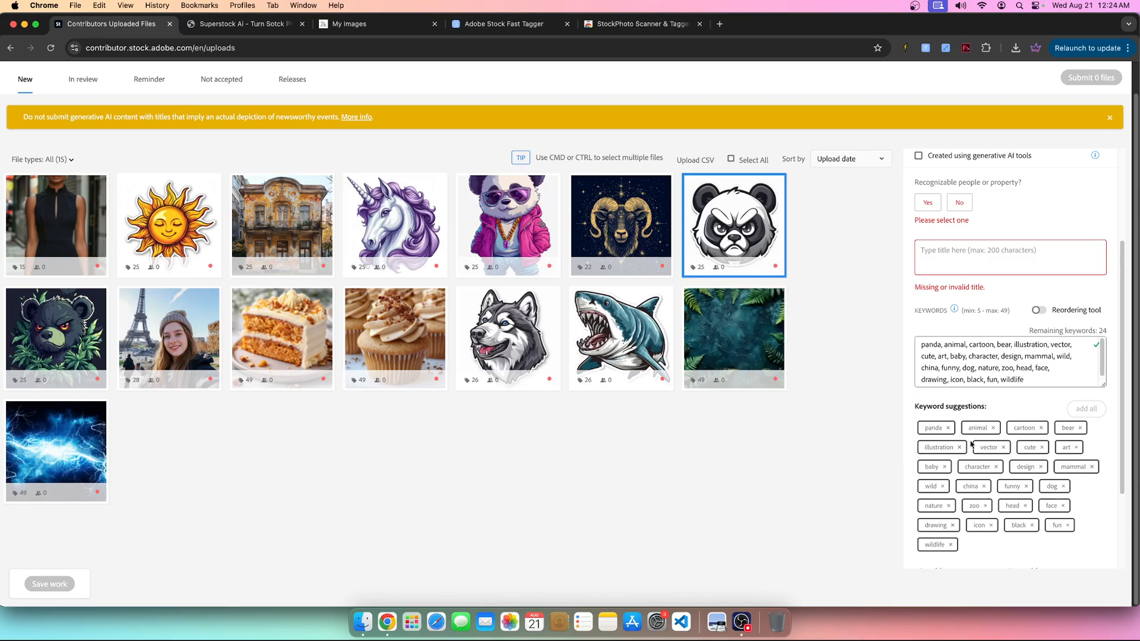
{"action": "left_click", "coordinate": [965, 48]}
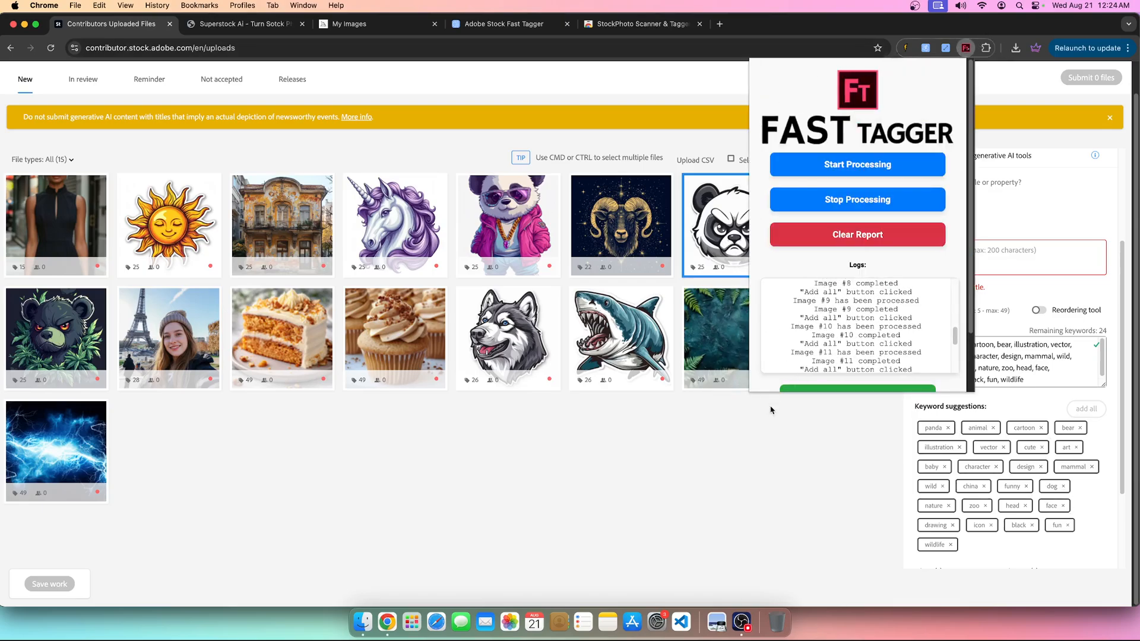
{"action": "left_click", "coordinate": [768, 466]}
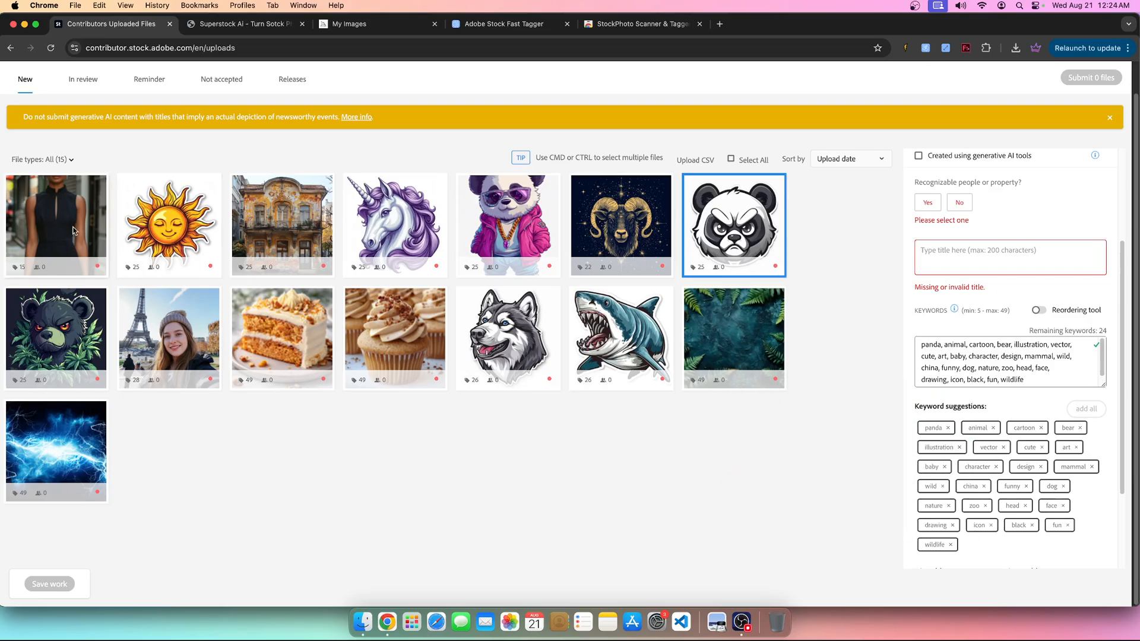
Check the keywords of the black dress, sun, old building and unicorn images, and view the Stock Photo Scanner & Tagger extension
{"action": "left_click", "coordinate": [89, 236]}
{"action": "left_click", "coordinate": [160, 240]}
{"action": "left_click", "coordinate": [282, 241]}
{"action": "left_click", "coordinate": [403, 242]}
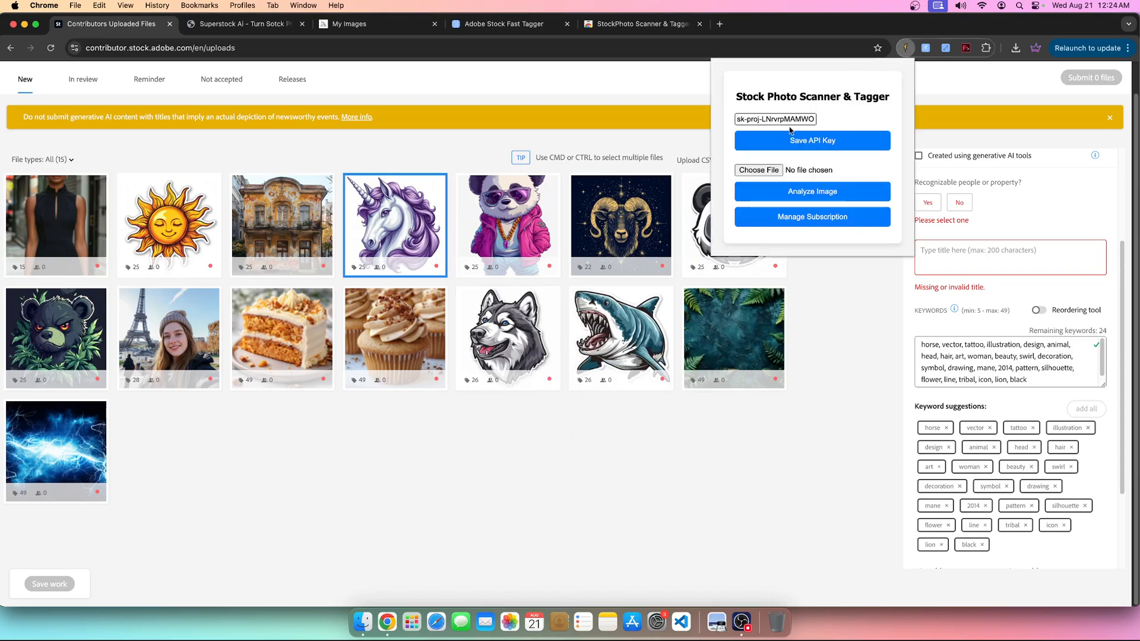
{"action": "left_click", "coordinate": [781, 485]}
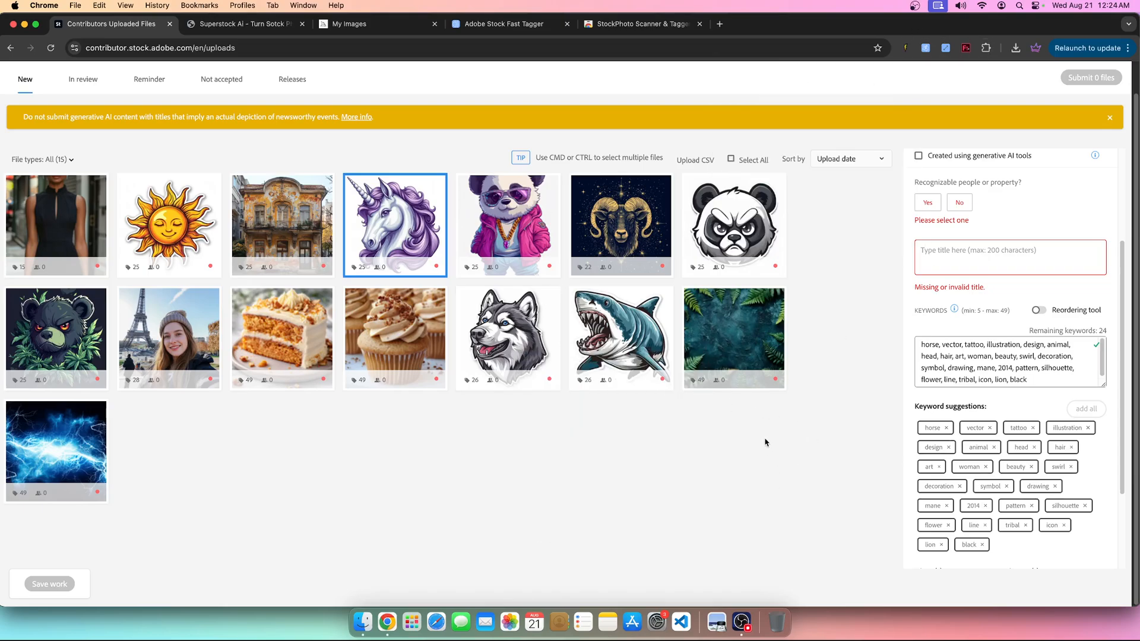
Look at the Fast Tagger extension once more, close it and preview the shark image
{"action": "left_click", "coordinate": [966, 47]}
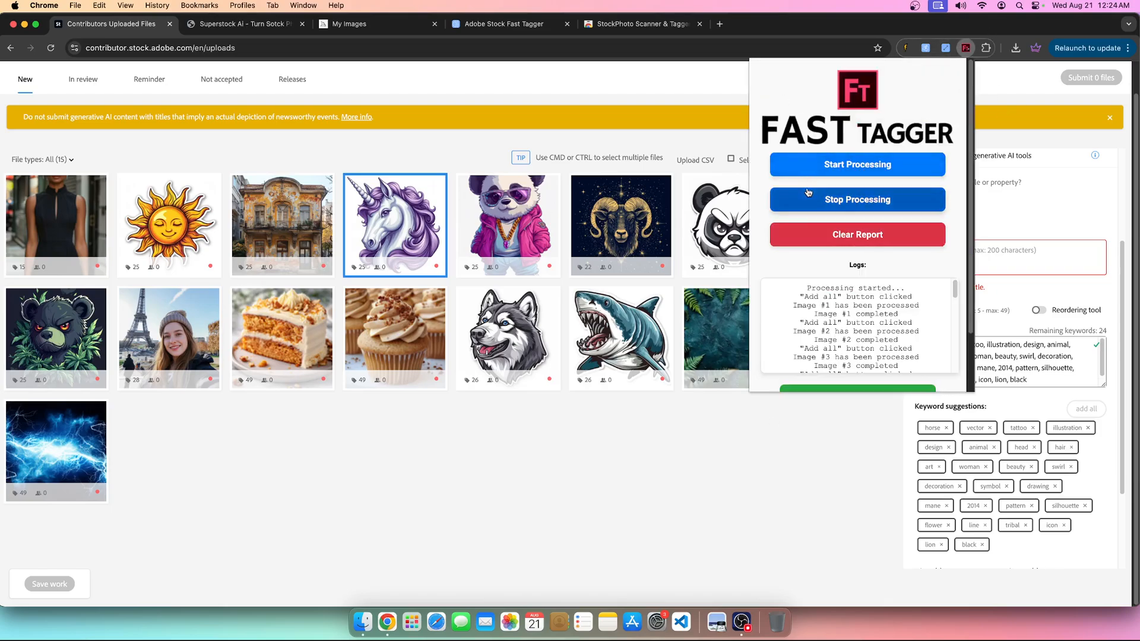
{"action": "left_click", "coordinate": [525, 437]}
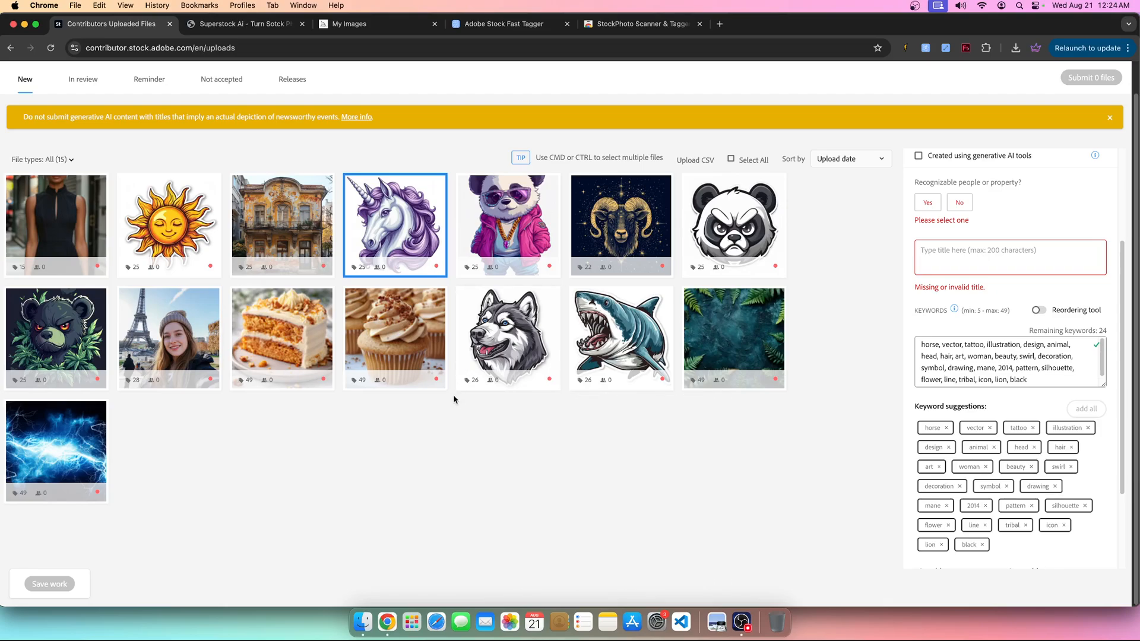
{"action": "mouse_move", "coordinate": [439, 384]}
{"action": "mouse_move", "coordinate": [666, 319]}
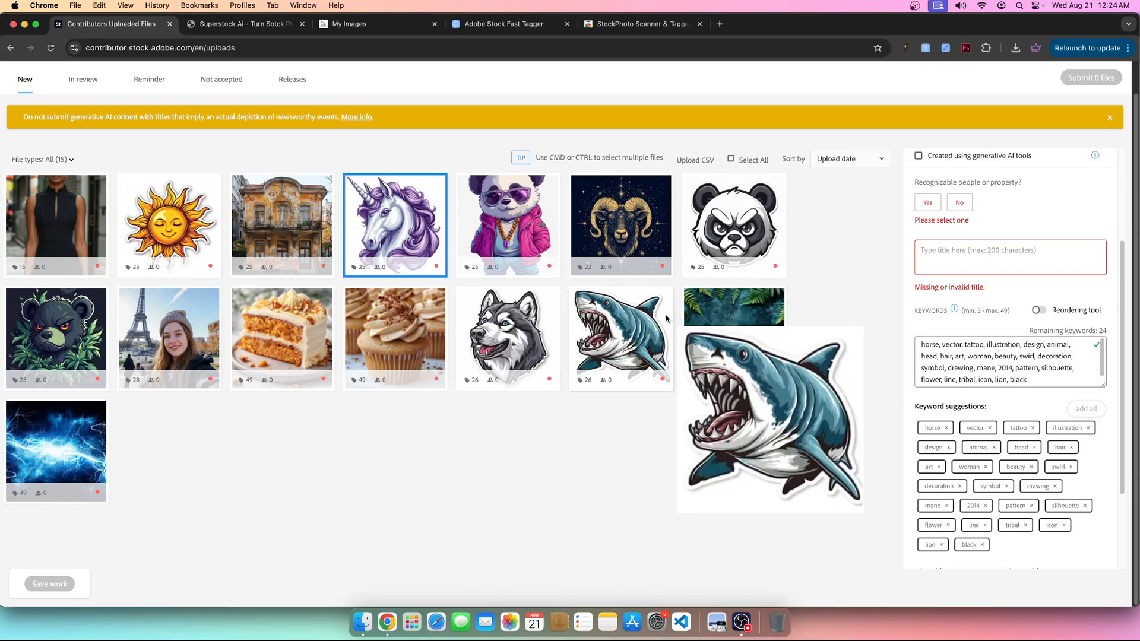
Capture the enlarged preview of the sunglasses panda and analyze that screenshot with Stock Photo Scanner & Tagger to generate keywords
{"action": "left_click", "coordinate": [904, 47]}
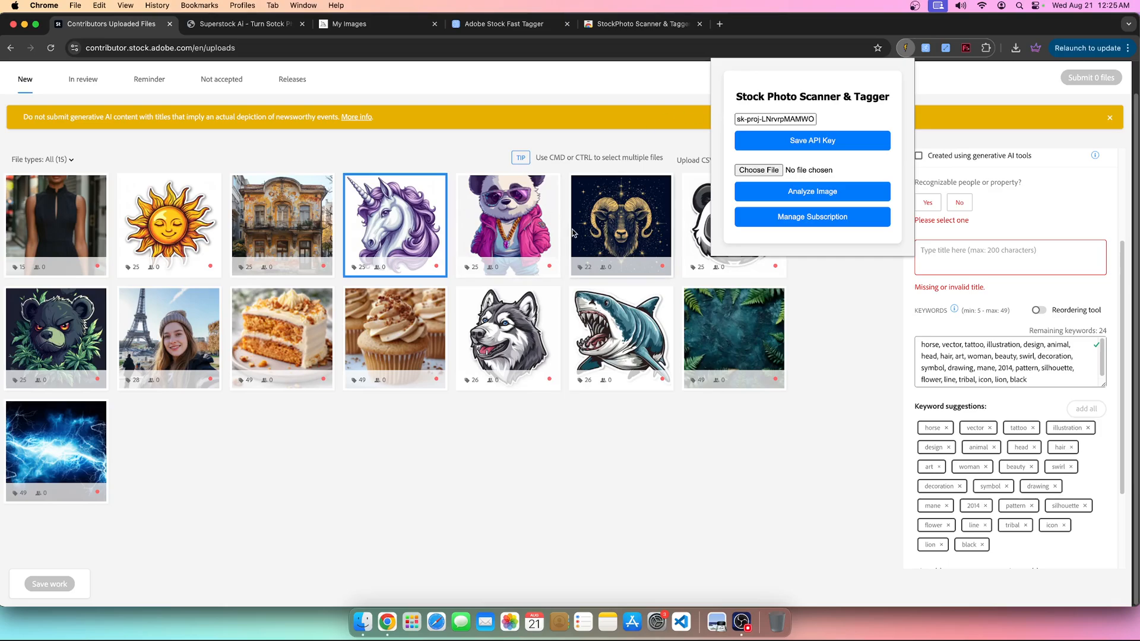
{"action": "mouse_move", "coordinate": [653, 297]}
{"action": "mouse_move", "coordinate": [497, 193]}
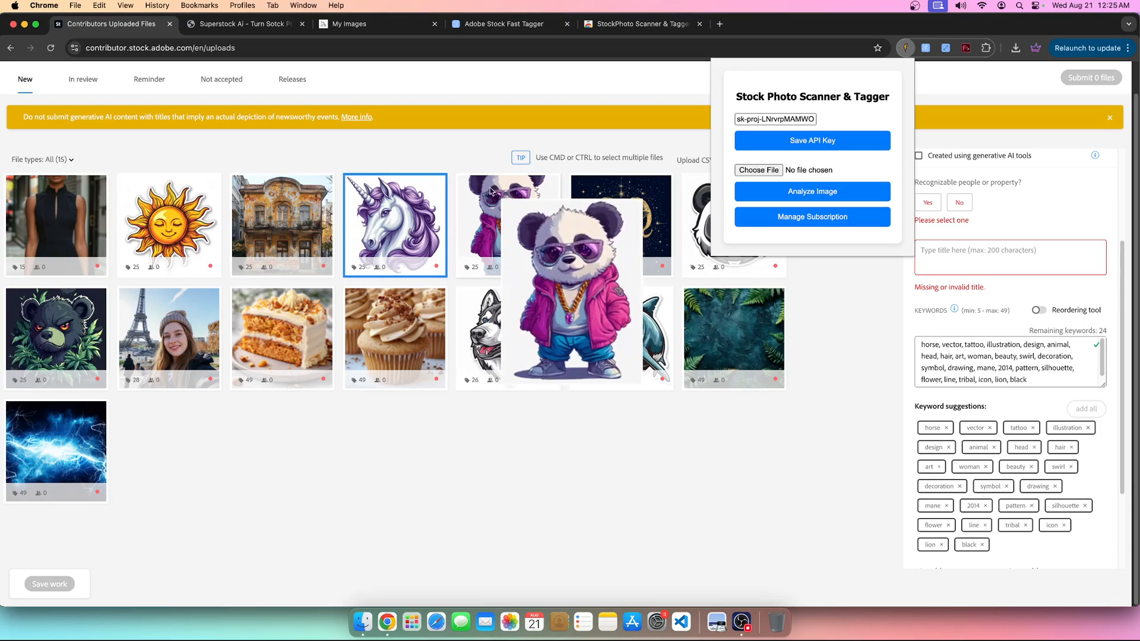
{"action": "left_click_drag", "start_coordinate": [498, 199], "coordinate": [632, 392]}
{"action": "left_click_drag", "start_coordinate": [1126, 605], "coordinate": [797, 167]}
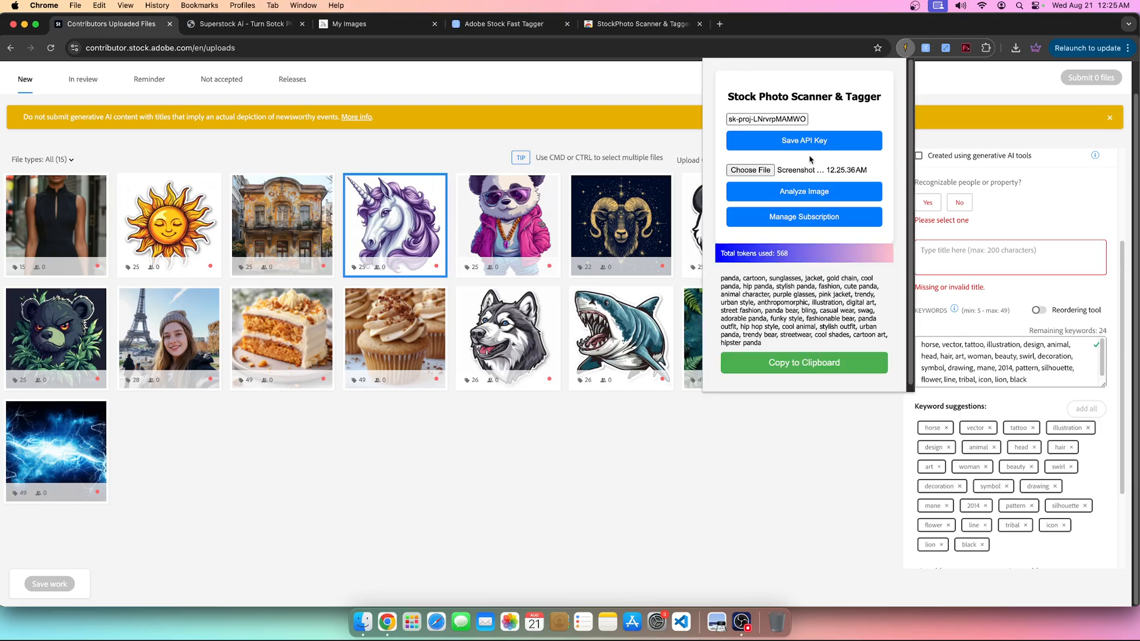
Compare the generated panda keywords with Adobe Stock's keywords for the sunglasses panda, and reopen the Stock Photo Scanner & Tagger extension
{"action": "mouse_move", "coordinate": [496, 232]}
{"action": "left_click_drag", "start_coordinate": [719, 281], "coordinate": [884, 347]}
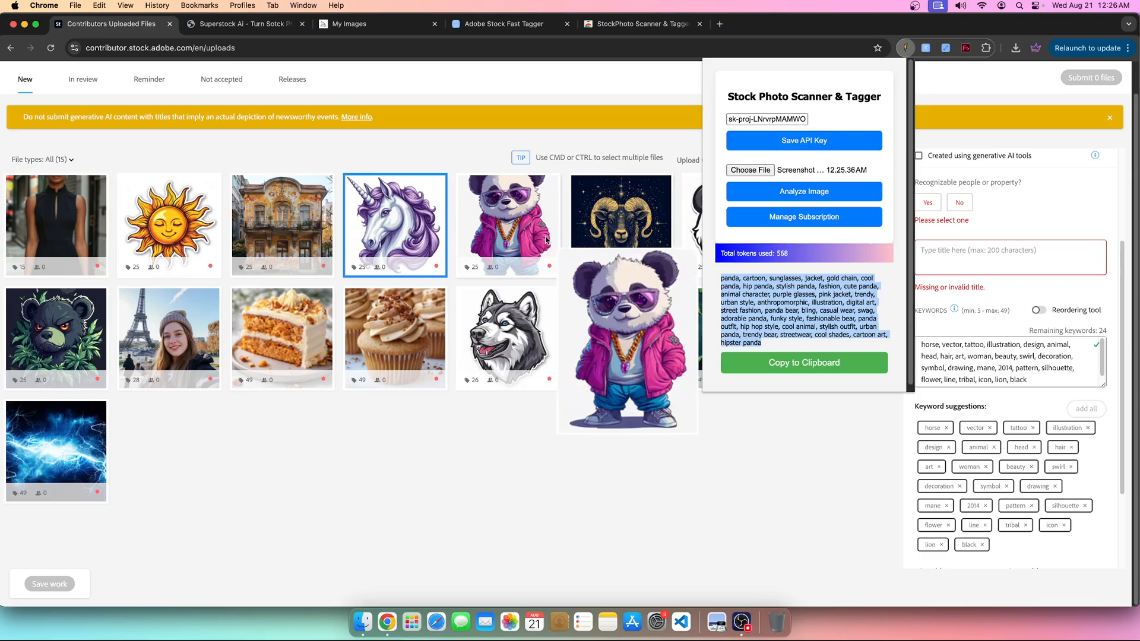
{"action": "left_click", "coordinate": [522, 243]}
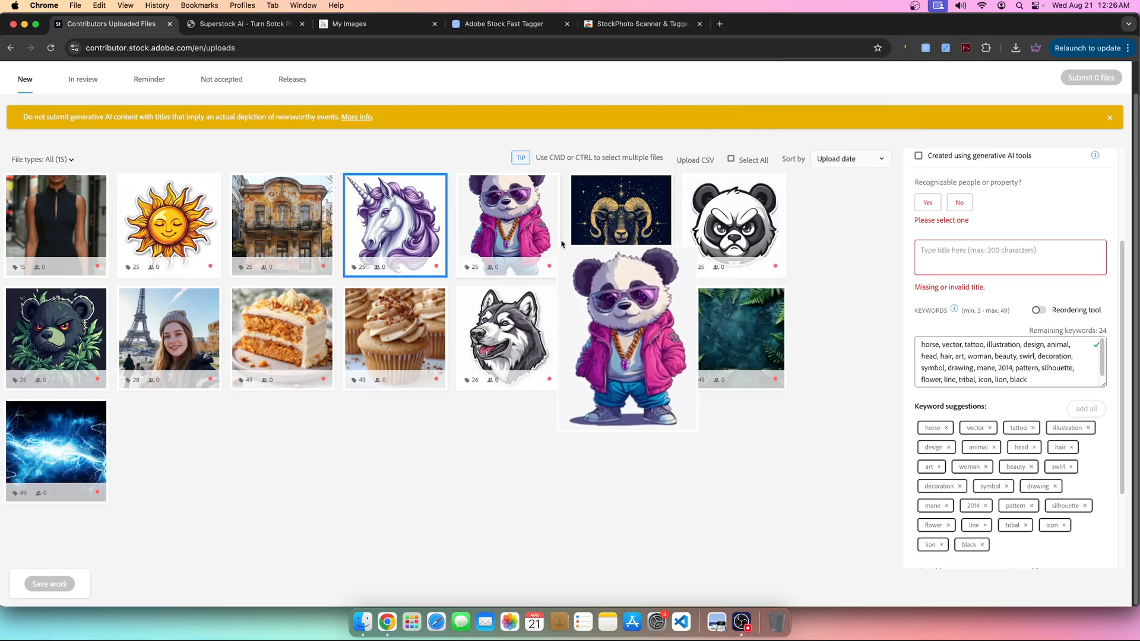
{"action": "left_click", "coordinate": [505, 240]}
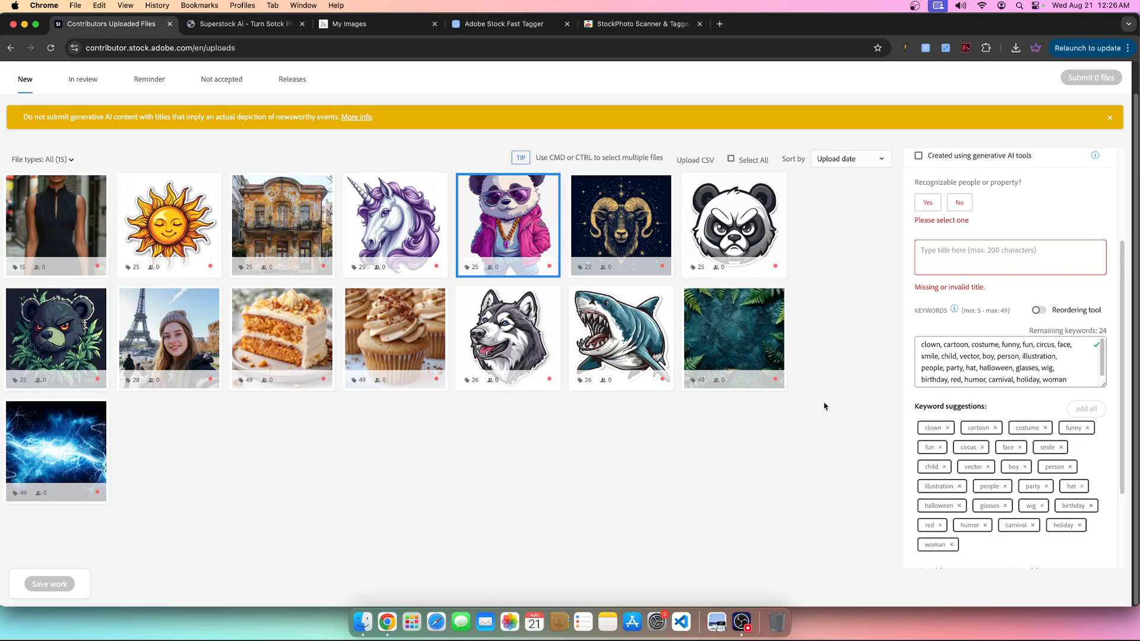
{"action": "left_click", "coordinate": [905, 47]}
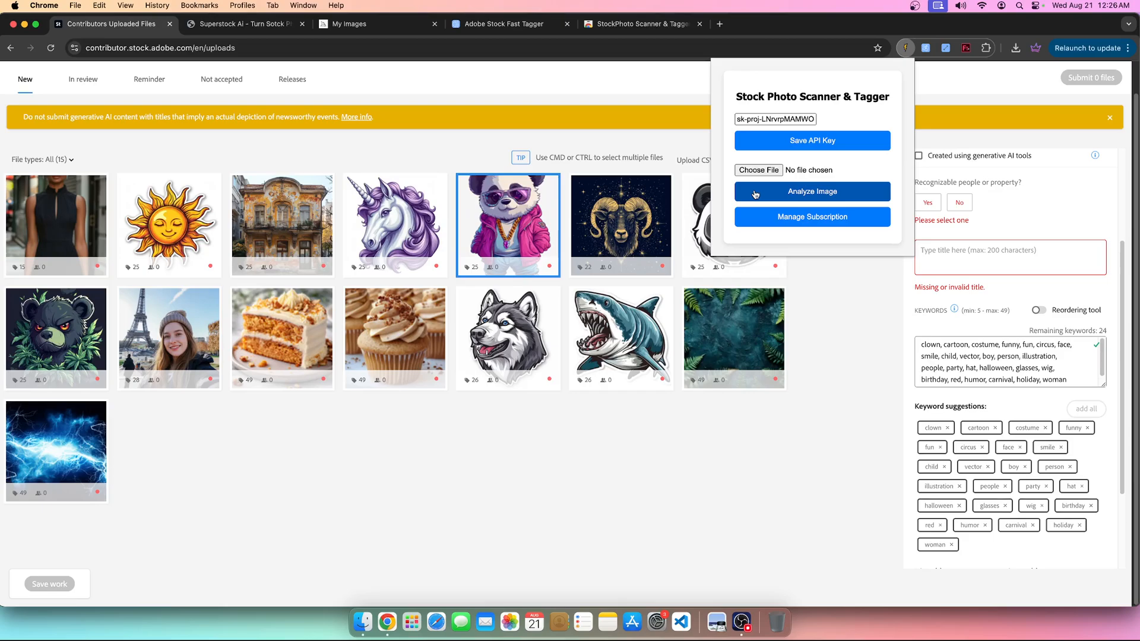
Search Google for "open ai api key" in a new incognito window
{"action": "left_click", "coordinate": [1127, 48]}
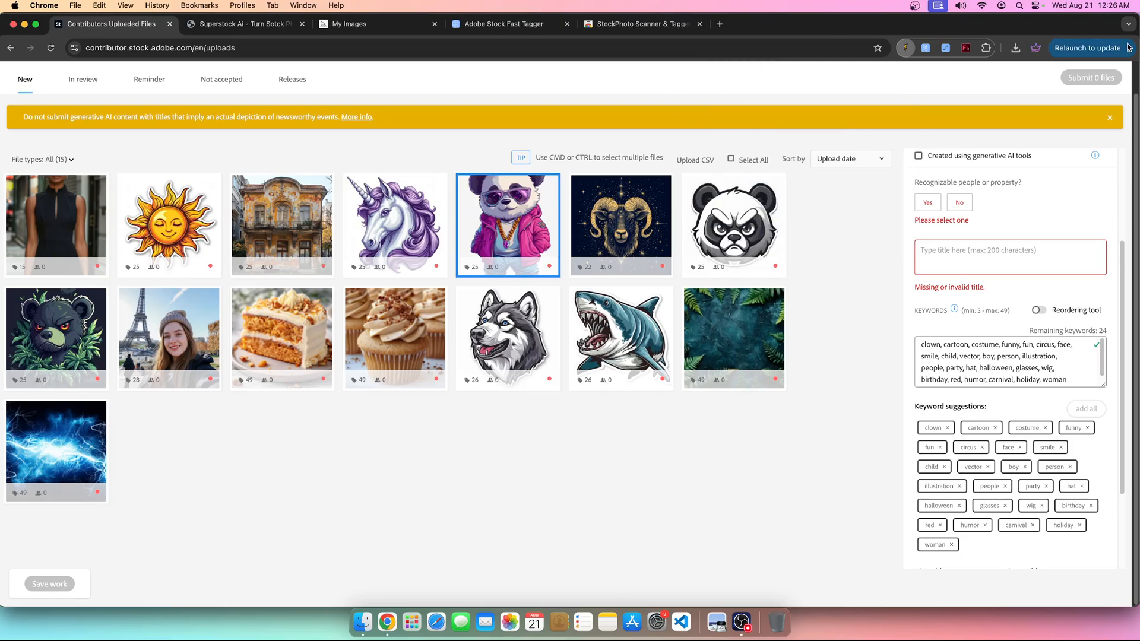
{"action": "left_click", "coordinate": [1021, 133]}
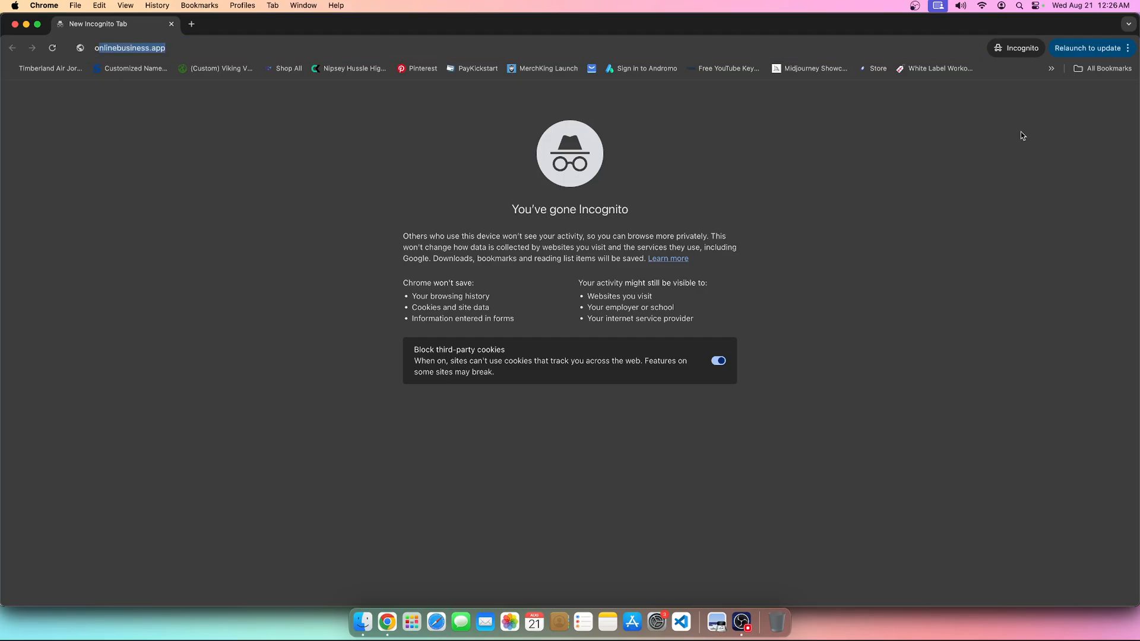
{"action": "type", "text": "opemn"}
{"action": "key", "text": "BackSpace"}
{"action": "key", "text": "BackSpace"}
{"action": "type", "text": "m"}
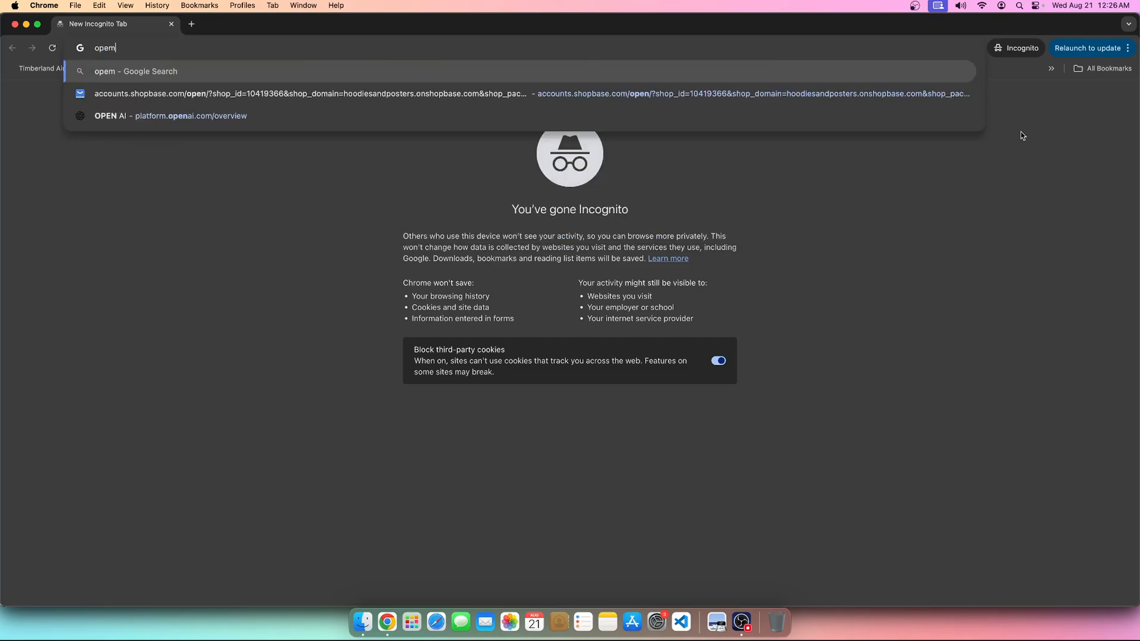
{"action": "key", "text": "BackSpace"}
{"action": "type", "text": "mn"}
{"action": "key", "text": "BackSpace"}
{"action": "key", "text": "BackSpace"}
{"action": "type", "text": "n ao"}
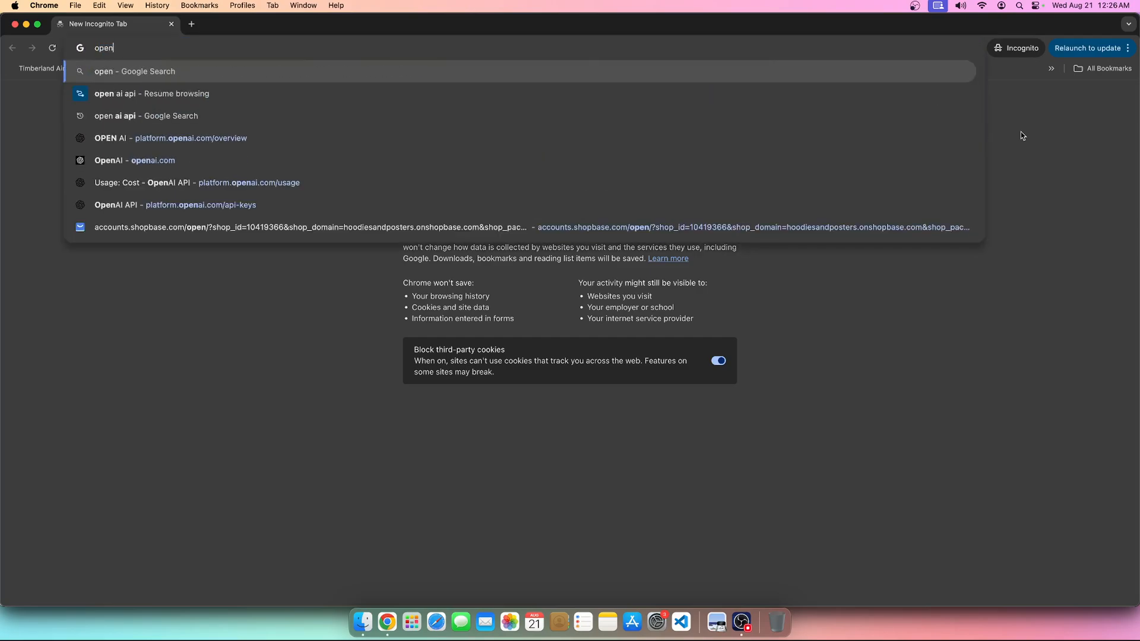
{"action": "key", "text": "BackSpace"}
{"action": "key", "text": "BackSpace"}
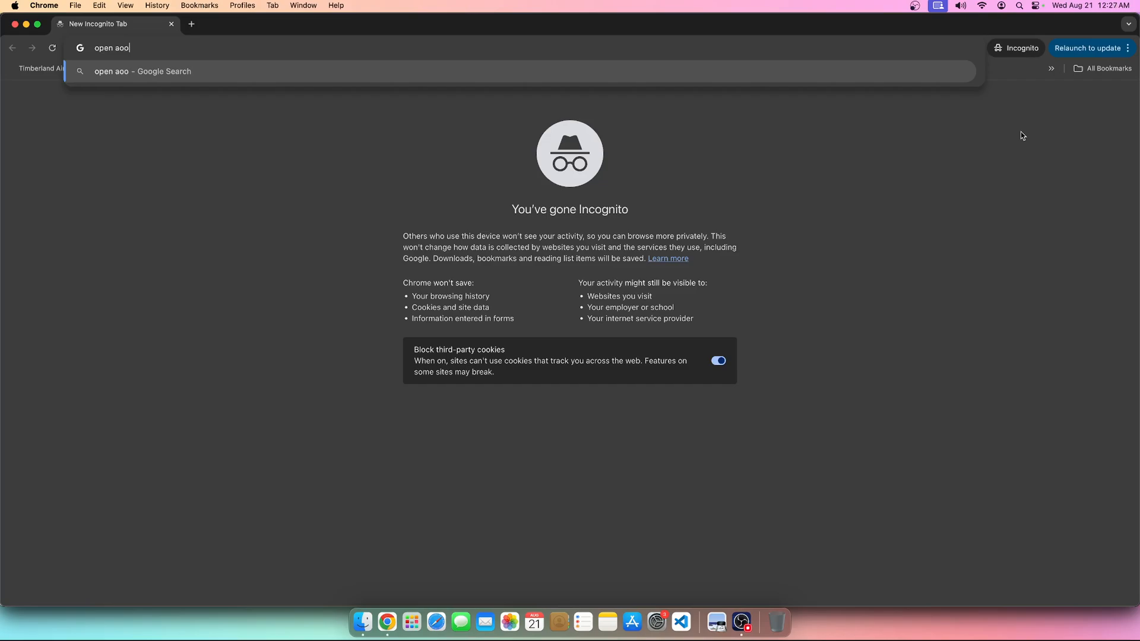
{"action": "type", "text": "i a[o"}
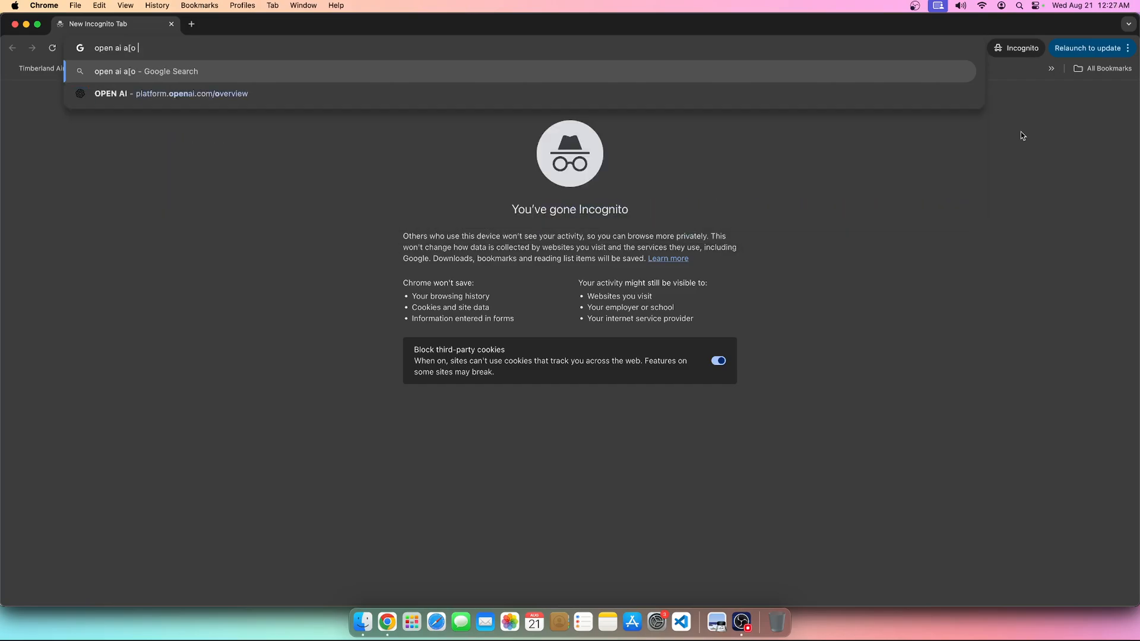
{"action": "key", "text": "BackSpace"}
{"action": "key", "text": "BackSpace"}
{"action": "key", "text": "BackSpace"}
{"action": "type", "text": "["}
{"action": "key", "text": "BackSpace"}
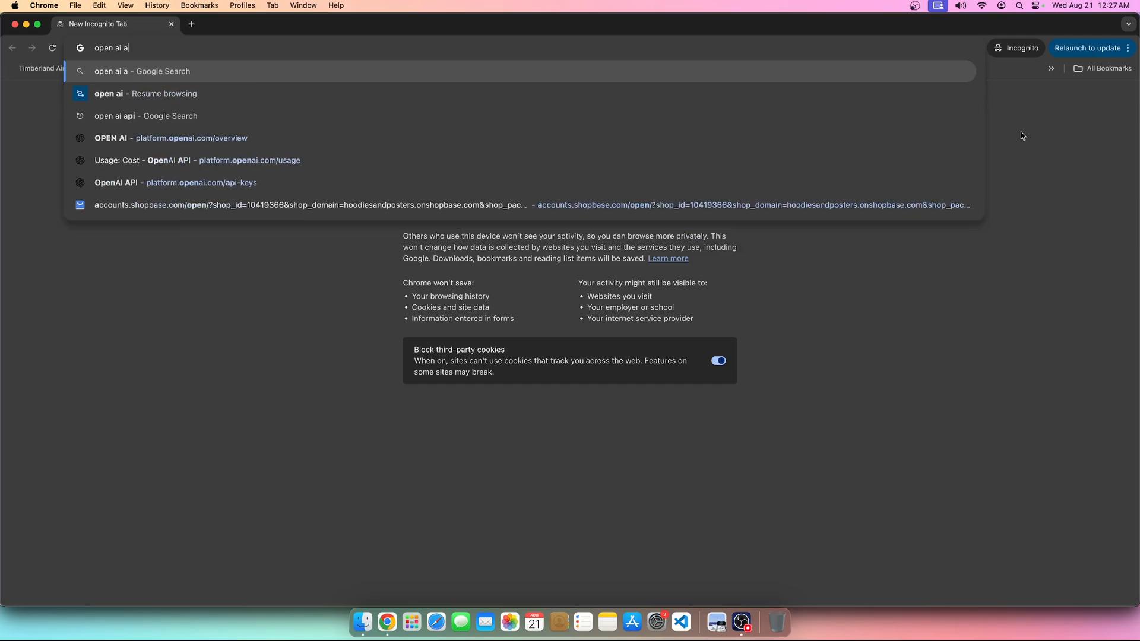
{"action": "type", "text": "pi "}
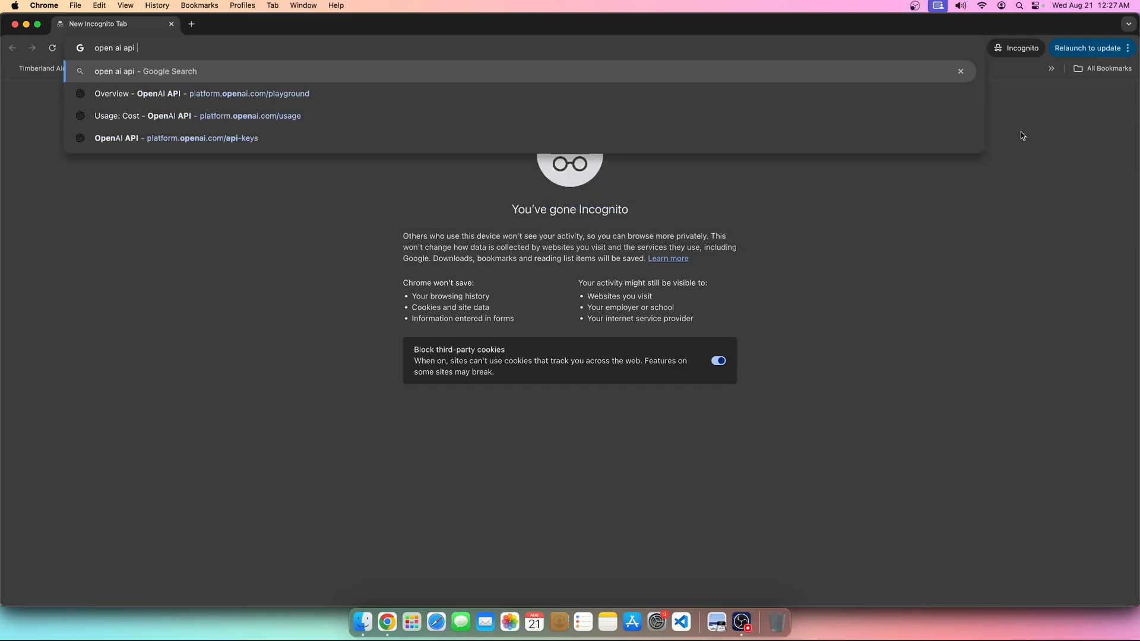
{"action": "type", "text": "key"}
{"action": "key", "text": "Return"}
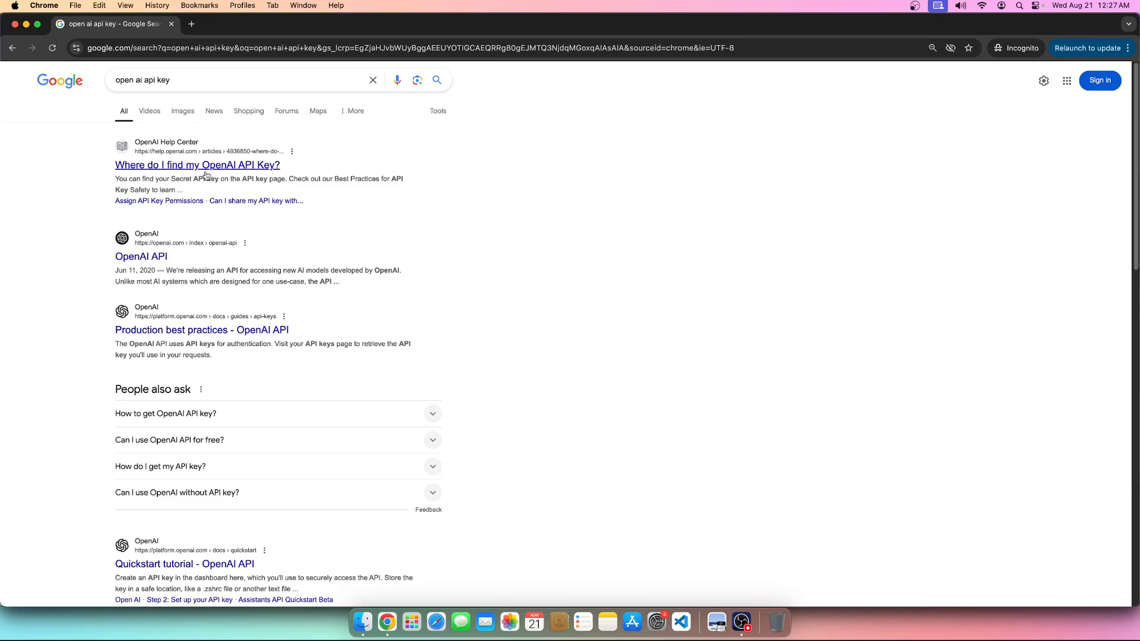
View the OpenAI API page from the search results and return to the Adobe Stock uploads
{"action": "left_click", "coordinate": [144, 265]}
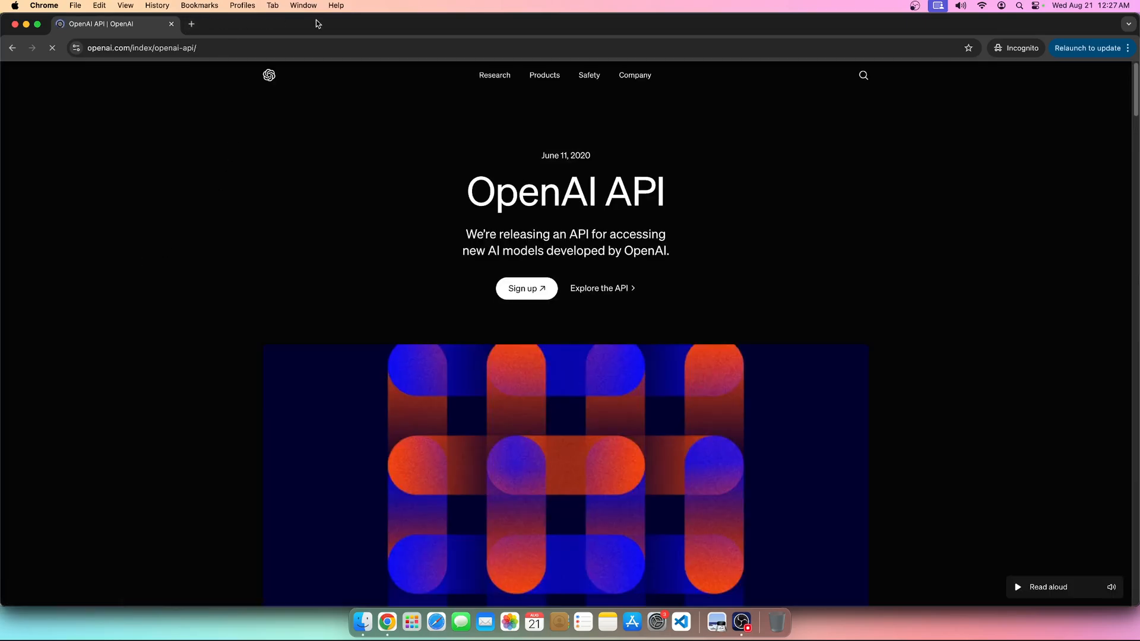
{"action": "left_click_drag", "start_coordinate": [317, 22], "coordinate": [439, 17]}
{"action": "left_click", "coordinate": [303, 25]}
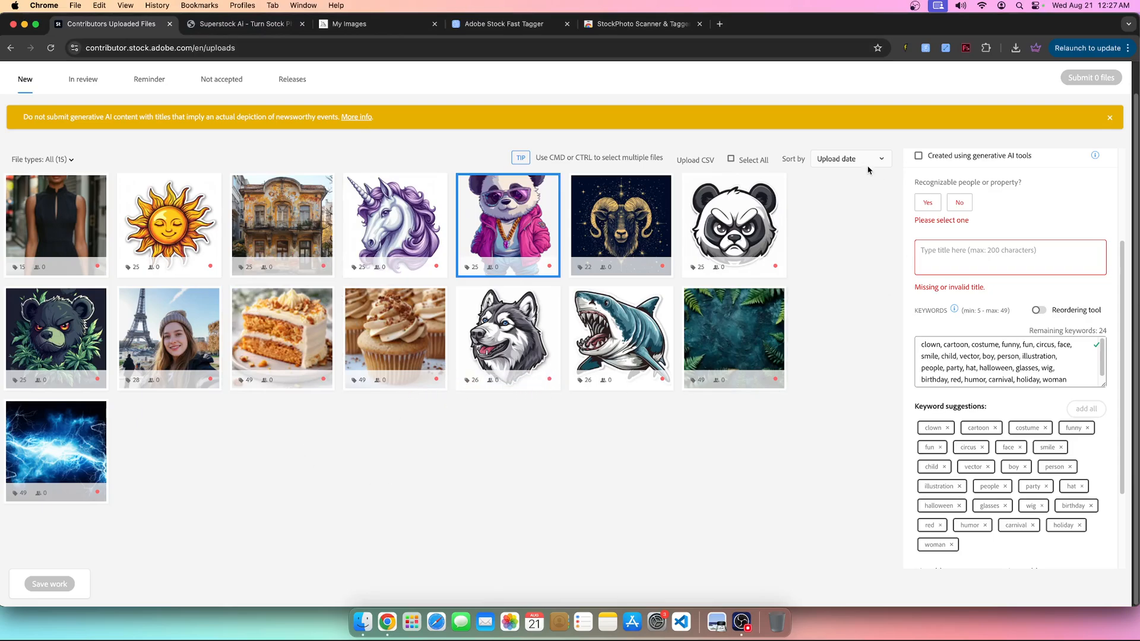
Preview the sunglasses panda image and view the Fast Tagger extension's controls and log
{"action": "mouse_move", "coordinate": [542, 220]}
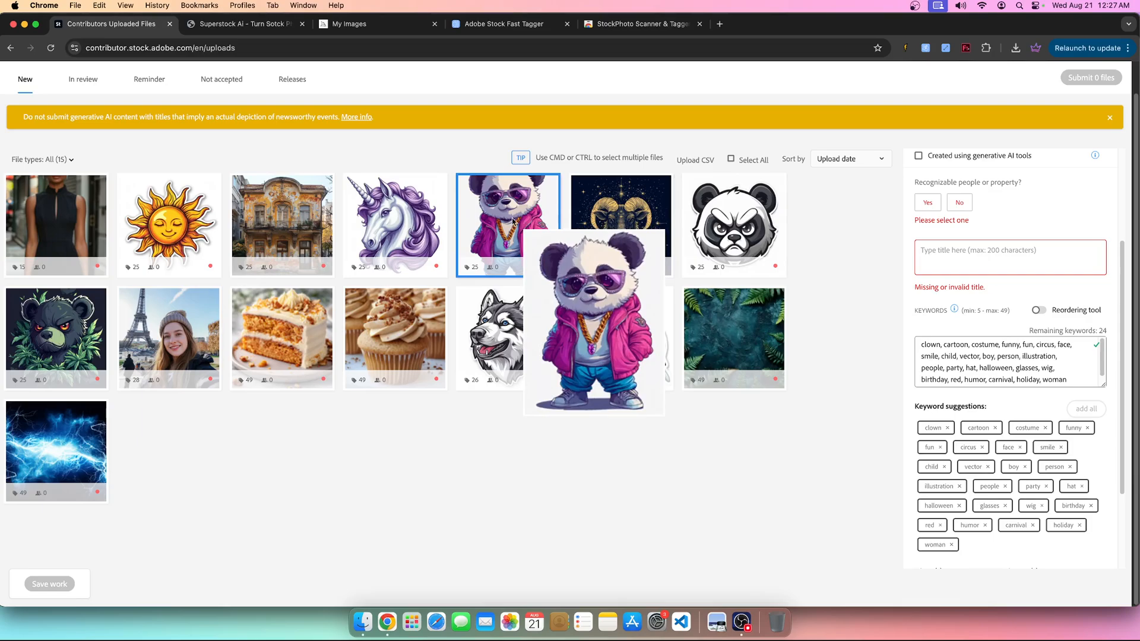
{"action": "left_click", "coordinate": [965, 48]}
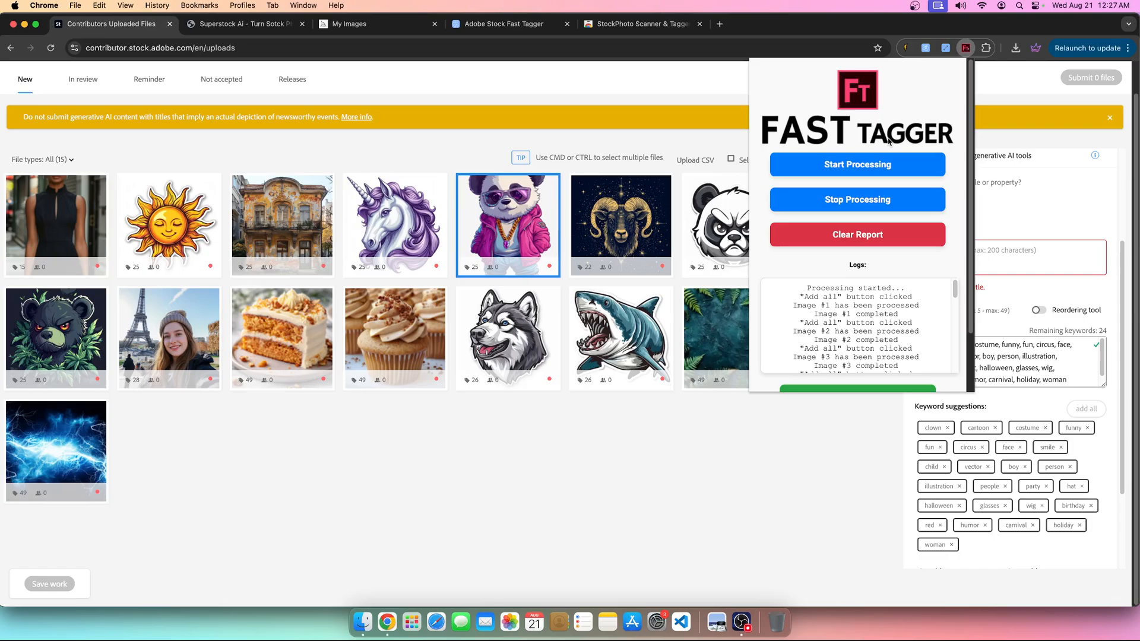
{"action": "left_click", "coordinate": [905, 551]}
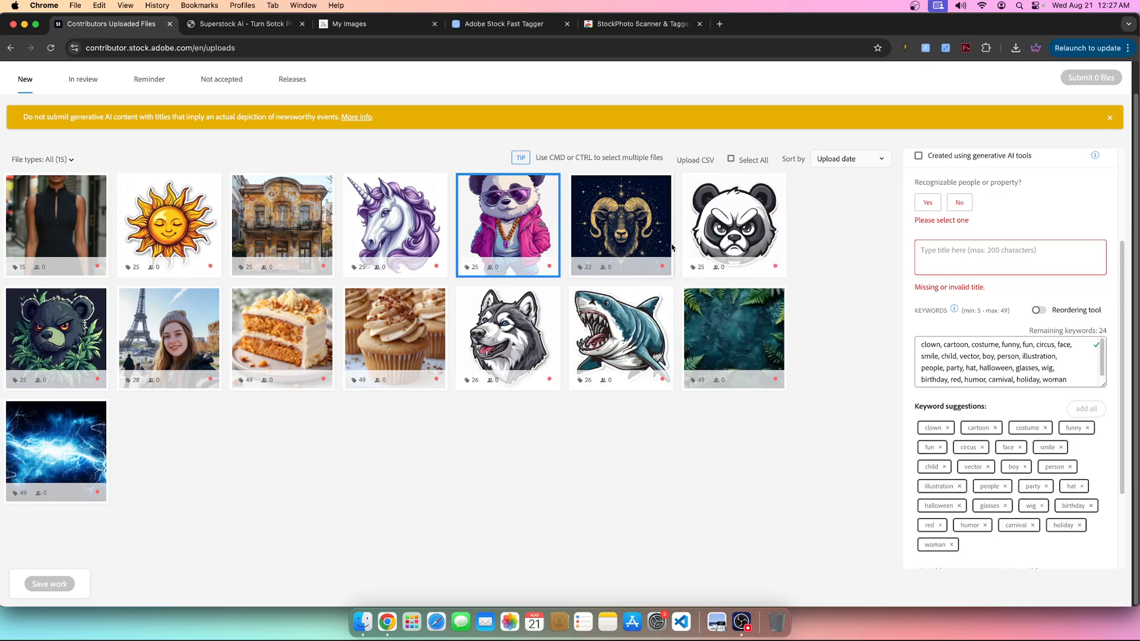
Check the keywords of the black dress, angry panda, shark and ram images
{"action": "mouse_move", "coordinate": [667, 245]}
{"action": "mouse_move", "coordinate": [779, 356]}
{"action": "left_click", "coordinate": [65, 247]}
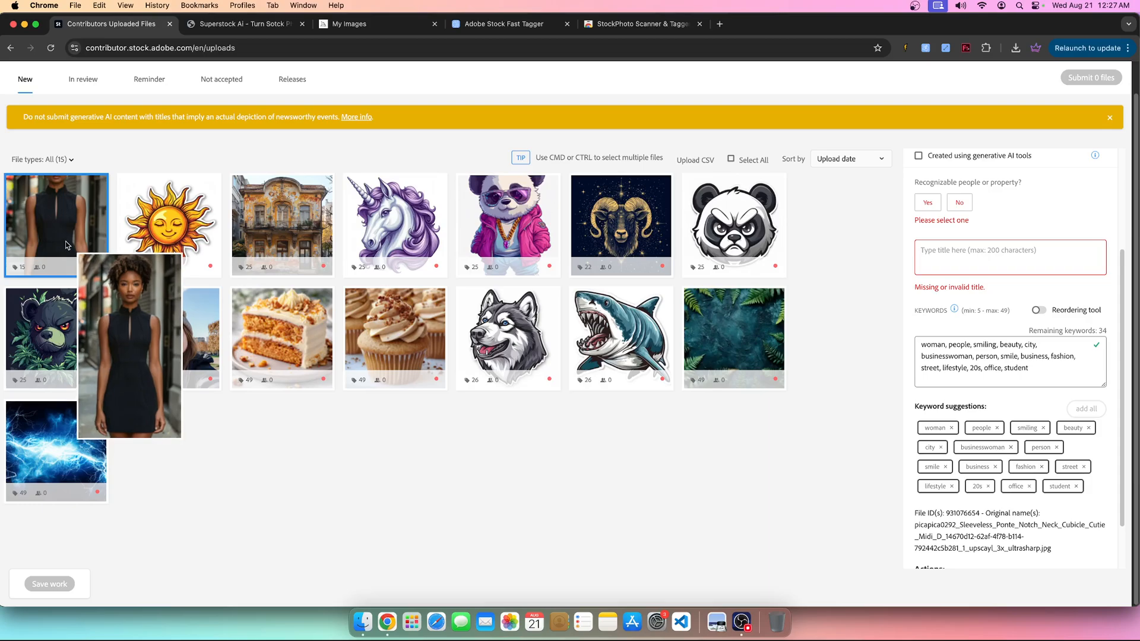
{"action": "mouse_move", "coordinate": [502, 366]}
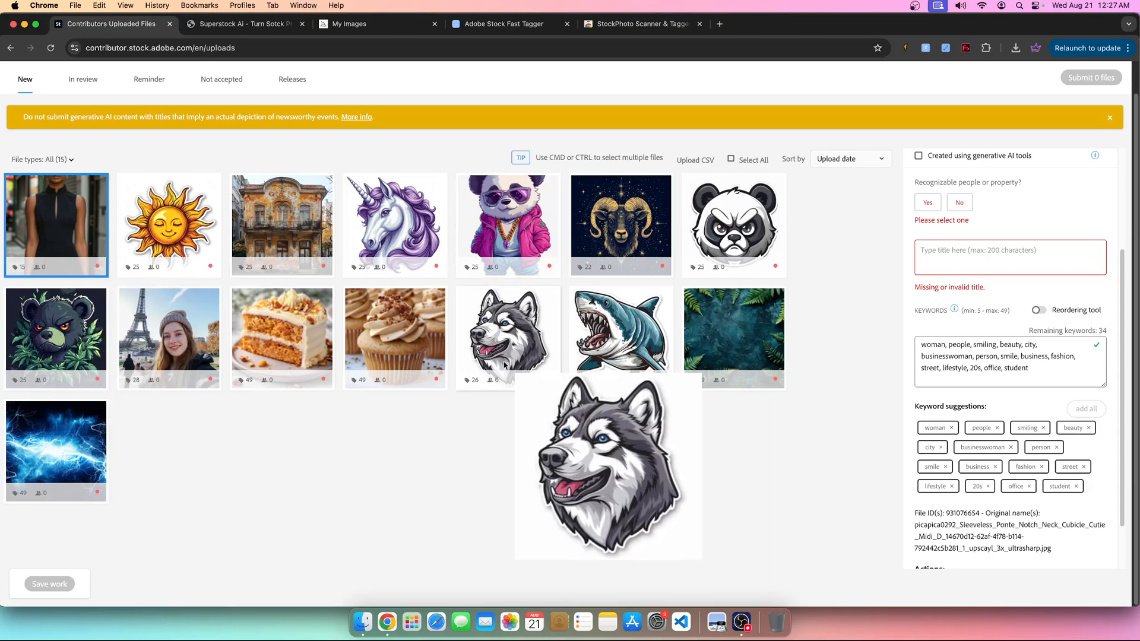
{"action": "left_click", "coordinate": [733, 200]}
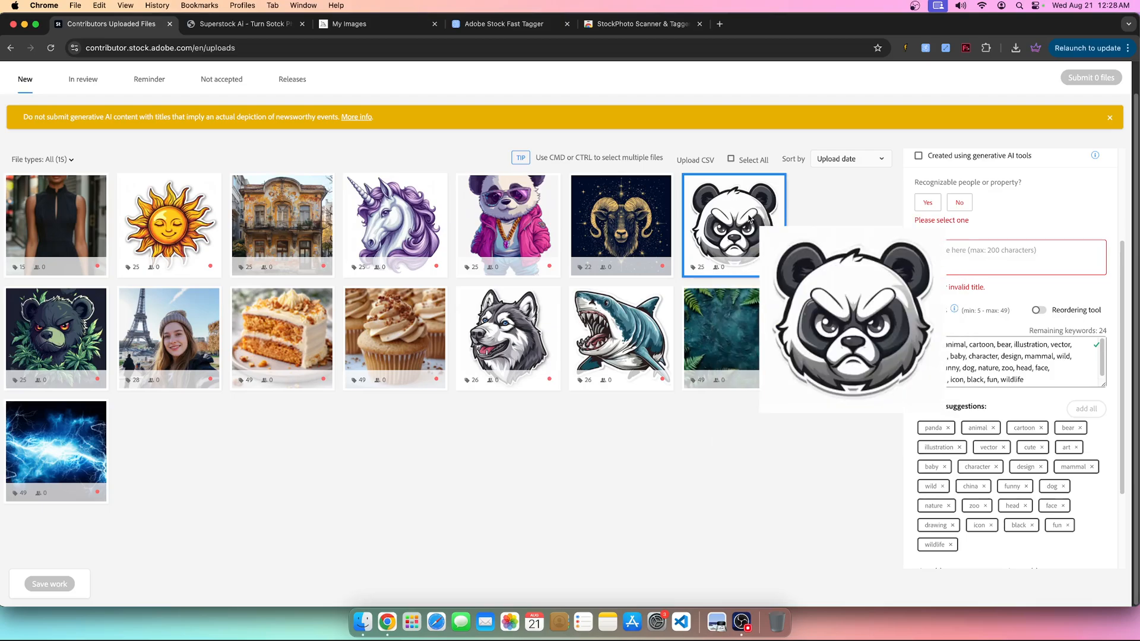
{"action": "left_click", "coordinate": [624, 308]}
{"action": "mouse_move", "coordinate": [601, 317]}
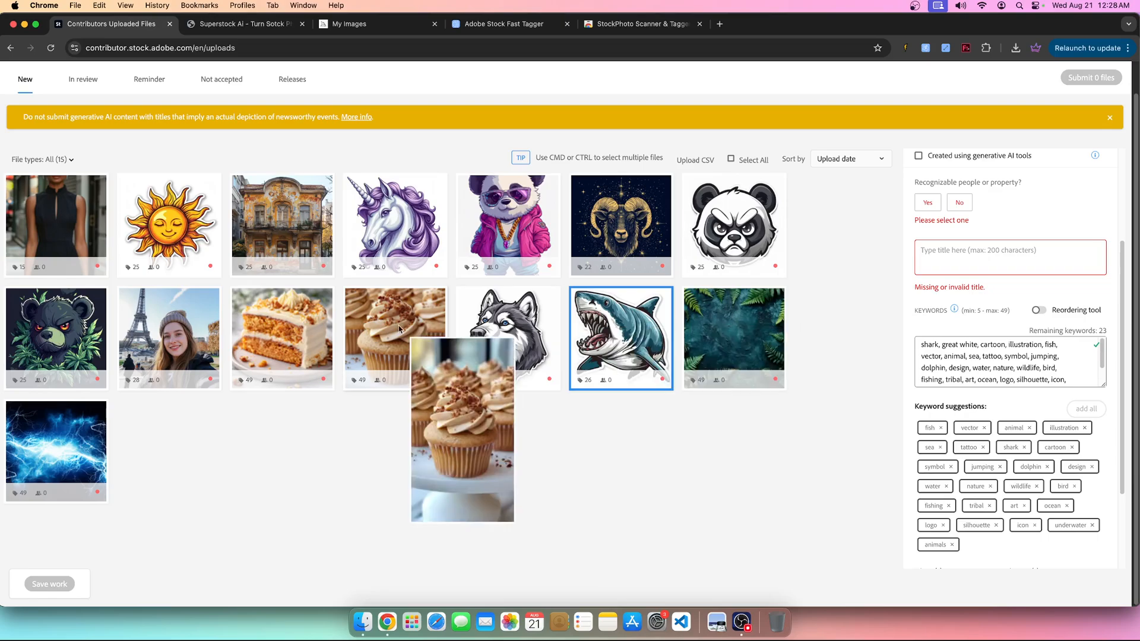
{"action": "mouse_move", "coordinate": [547, 258]}
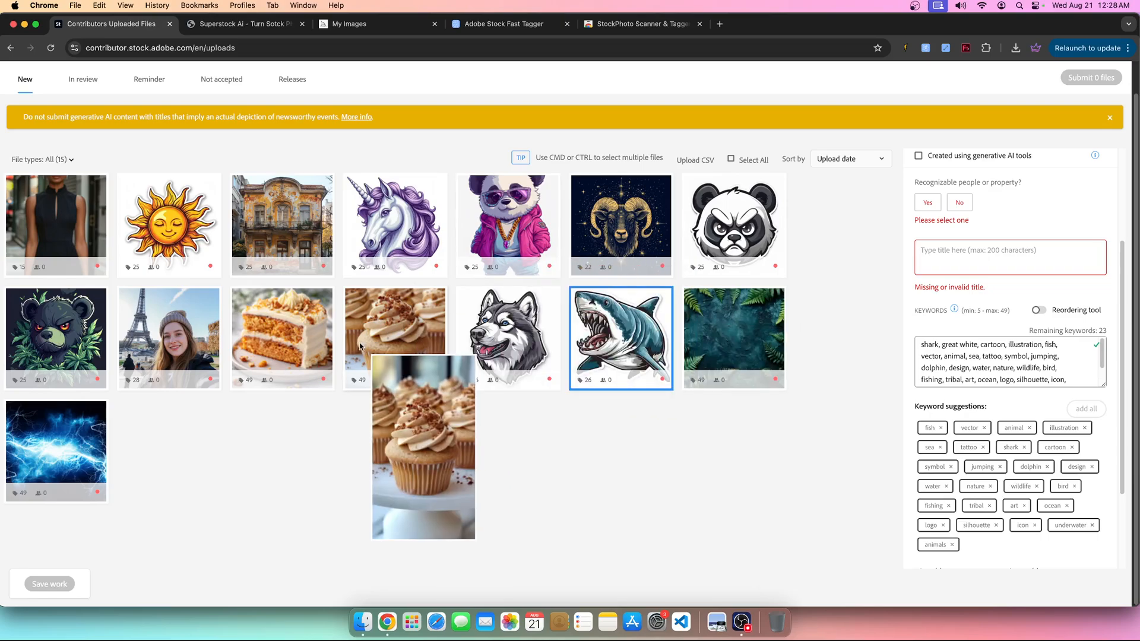
{"action": "left_click", "coordinate": [609, 236]}
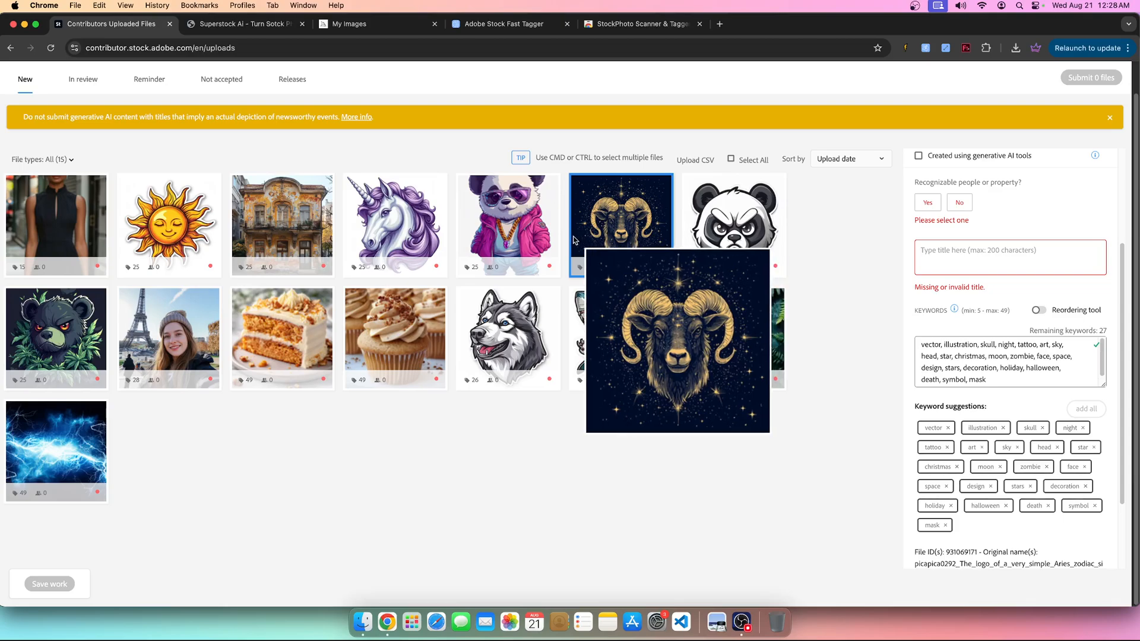
Look at the Fast Tagger extension twice more, closing it each time to return to the uploaded files
{"action": "left_click", "coordinate": [965, 48]}
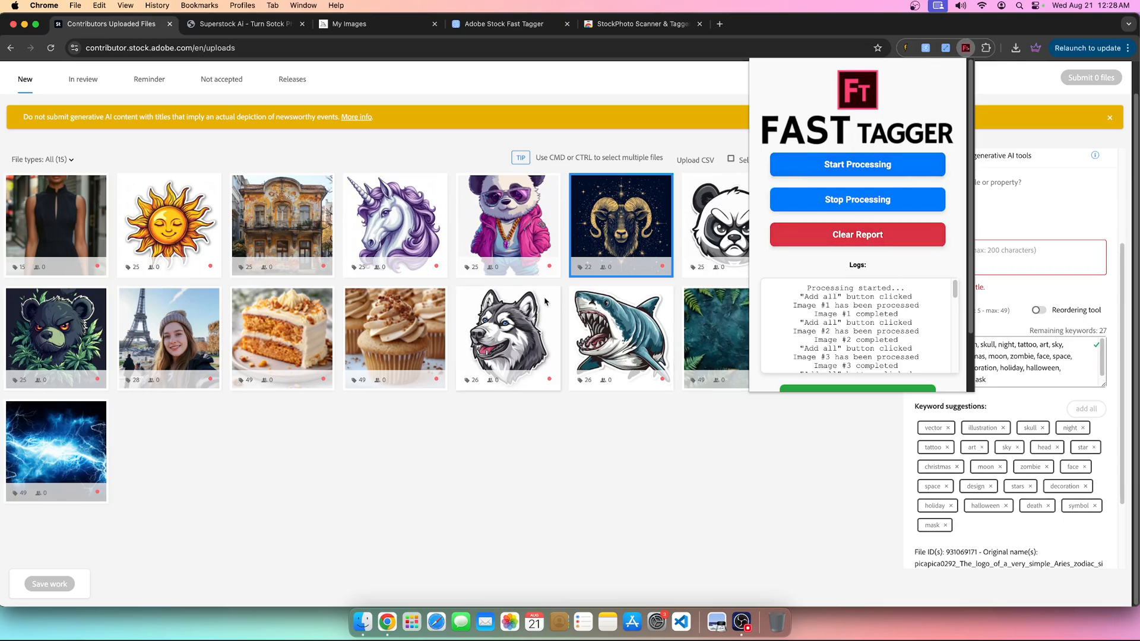
{"action": "left_click", "coordinate": [565, 441]}
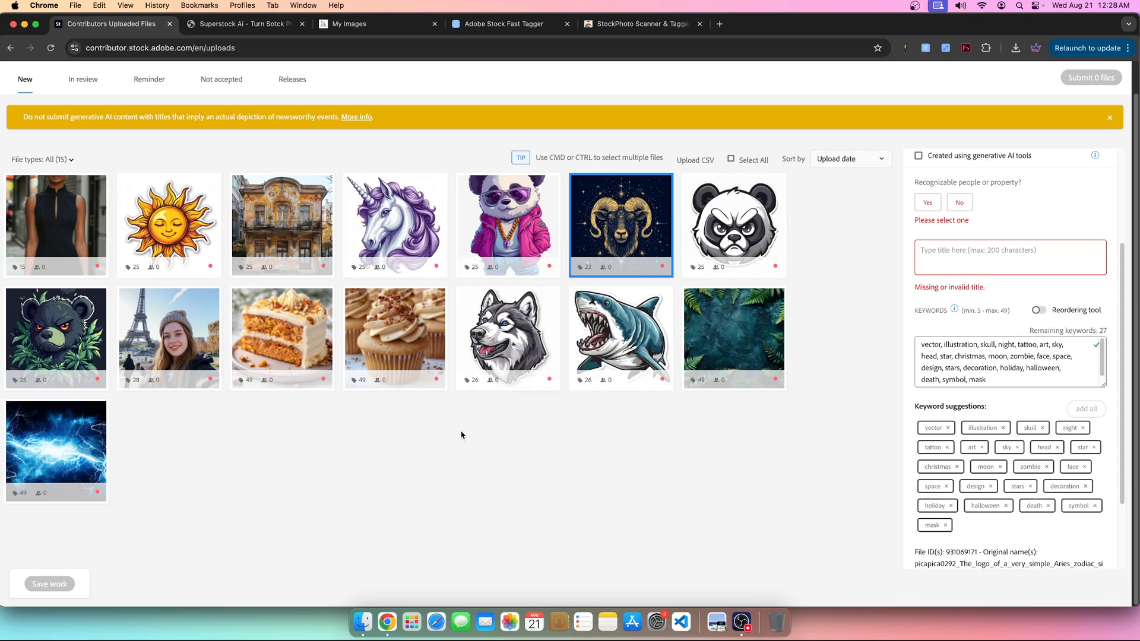
{"action": "left_click", "coordinate": [966, 48]}
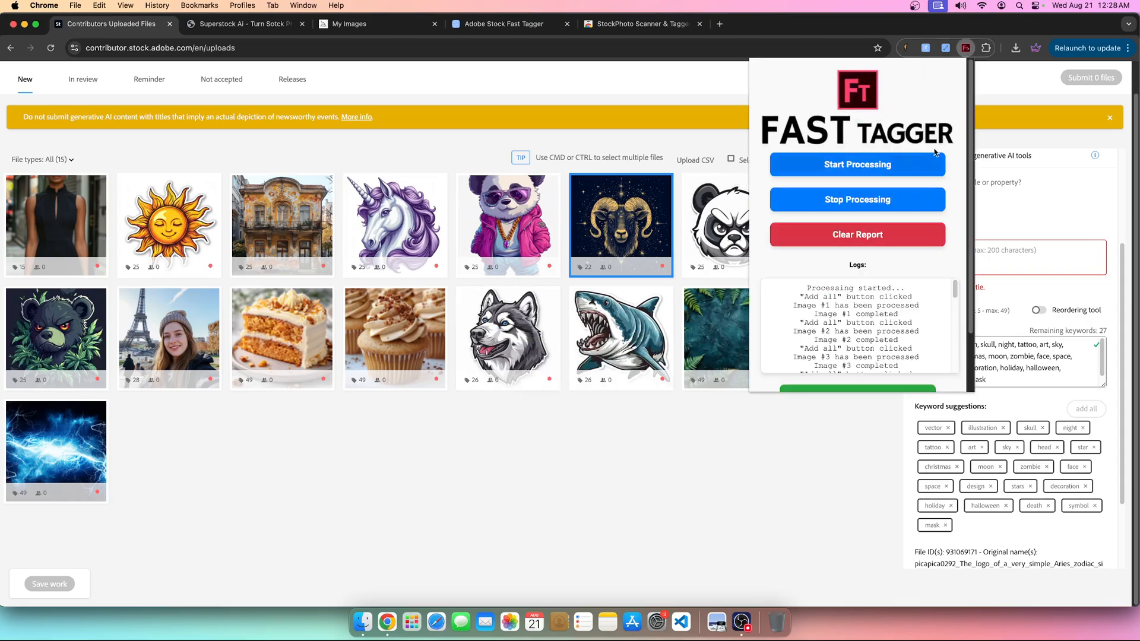
{"action": "left_click", "coordinate": [642, 116]}
Compare the keywords of the black dress and sunglasses panda images, and preview the unicorn image
{"action": "mouse_move", "coordinate": [23, 206]}
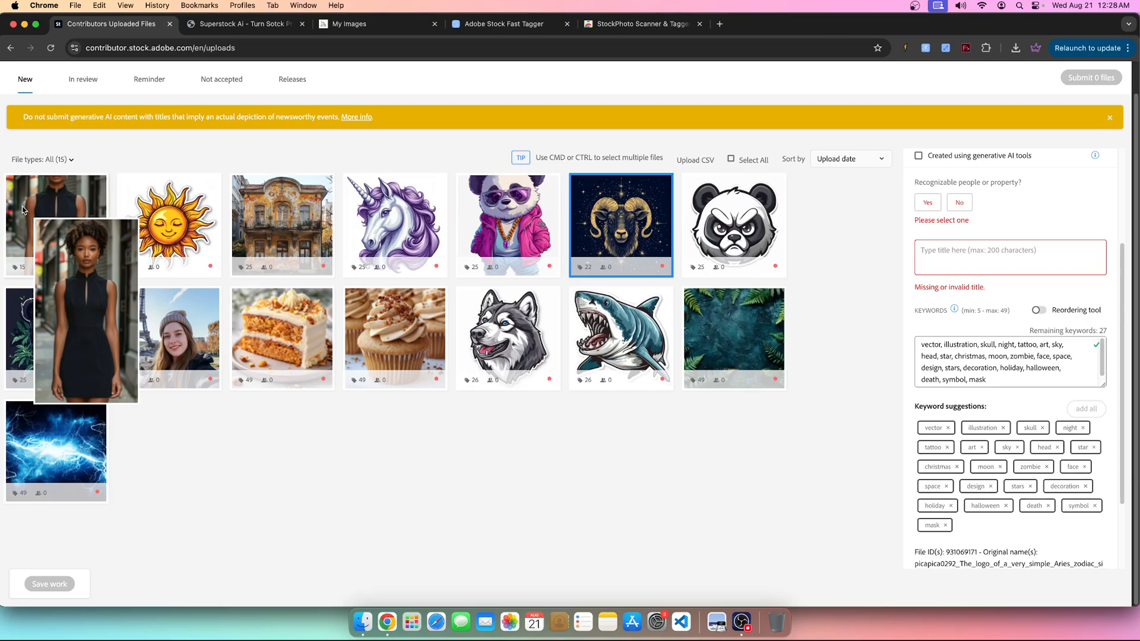
{"action": "left_click", "coordinate": [23, 206]}
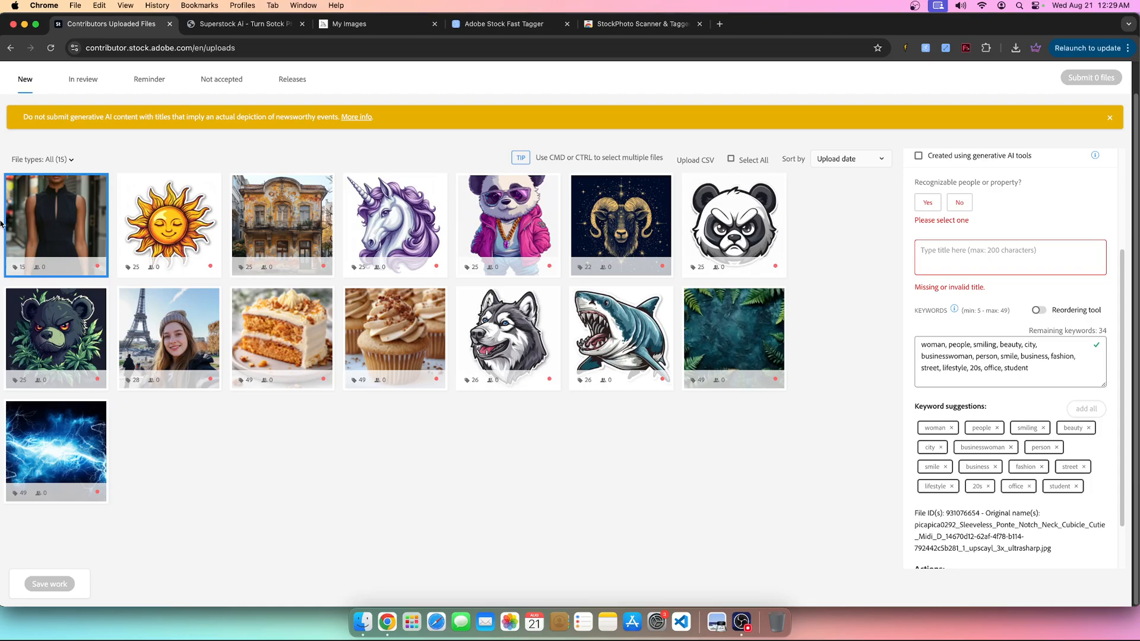
{"action": "mouse_move", "coordinate": [253, 388]}
{"action": "left_click", "coordinate": [466, 258]}
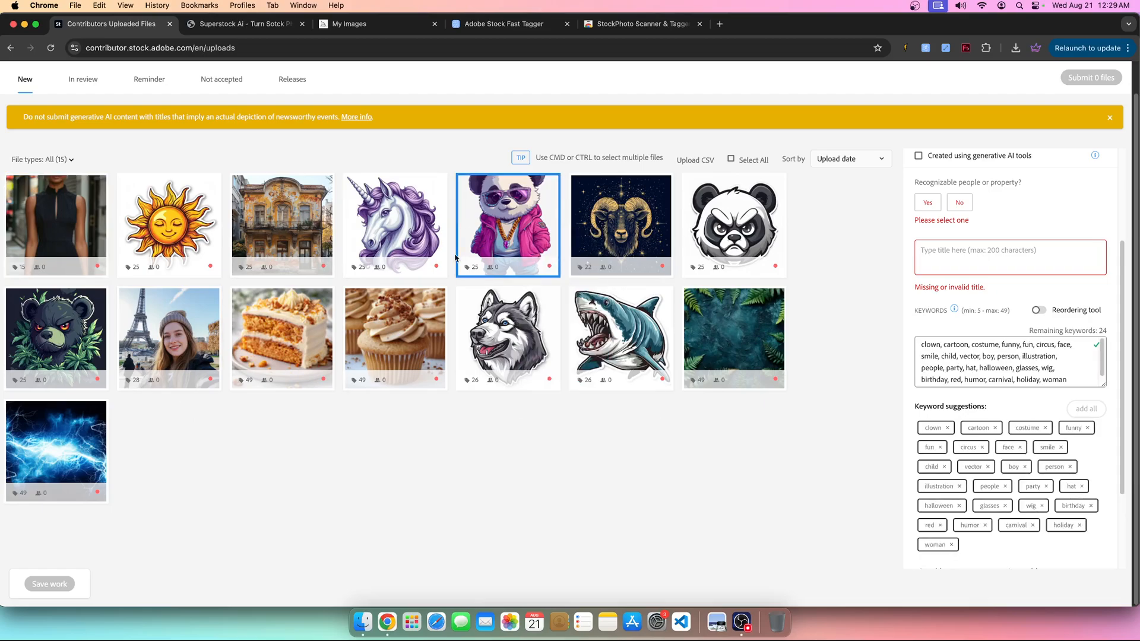
{"action": "mouse_move", "coordinate": [383, 239]}
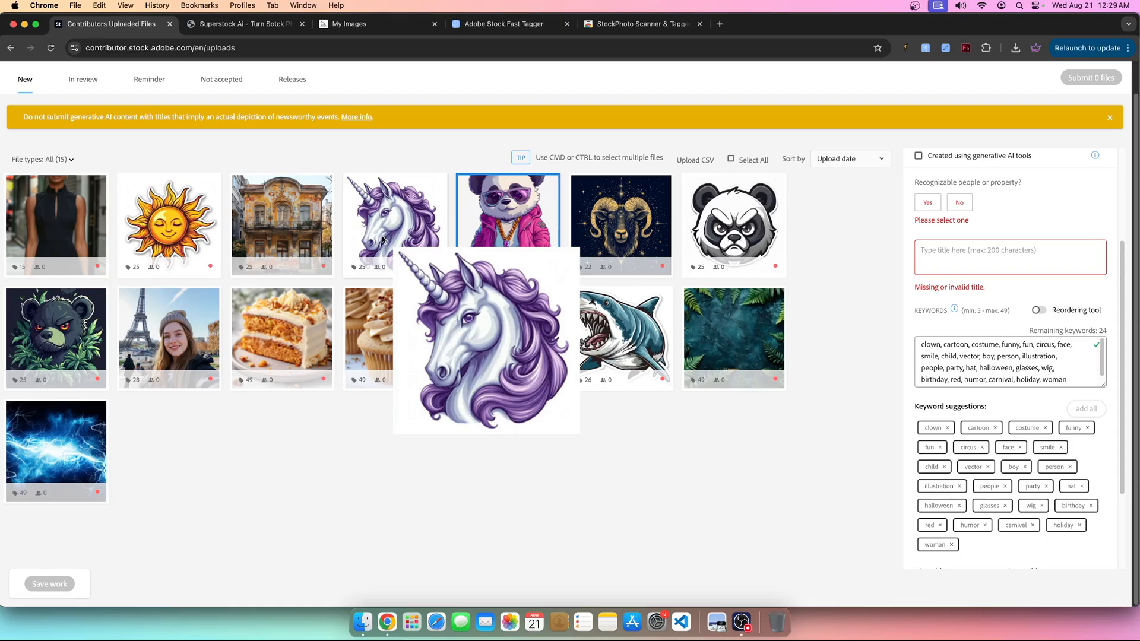
{"action": "left_click", "coordinate": [72, 205]}
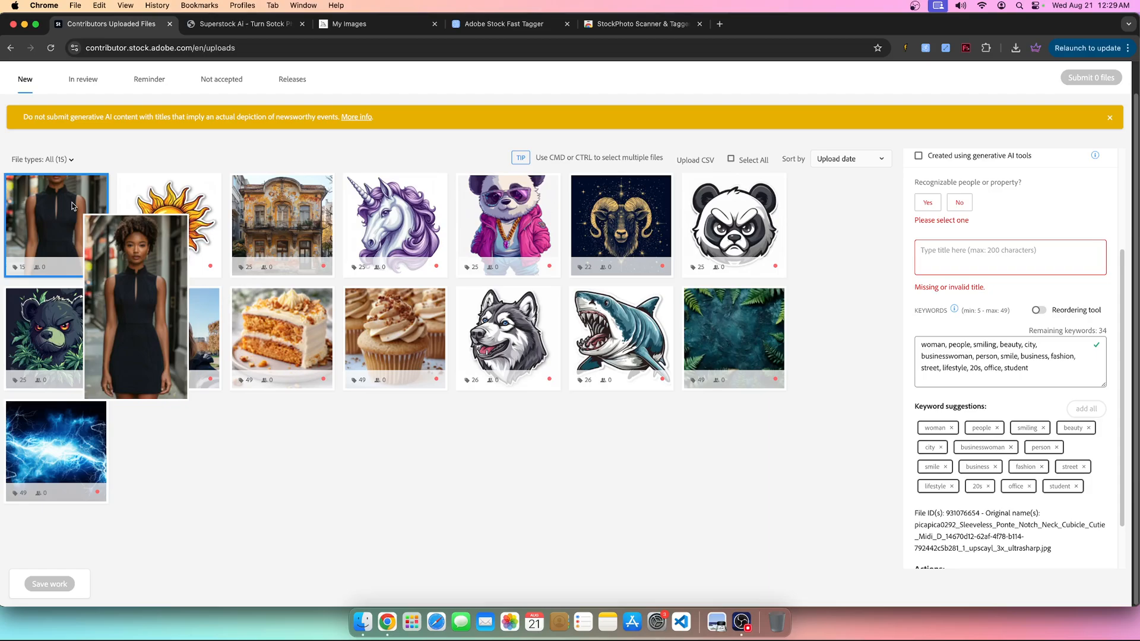
Remove the keywords dog, zoo and china from the angry panda image
{"action": "left_click", "coordinate": [730, 236]}
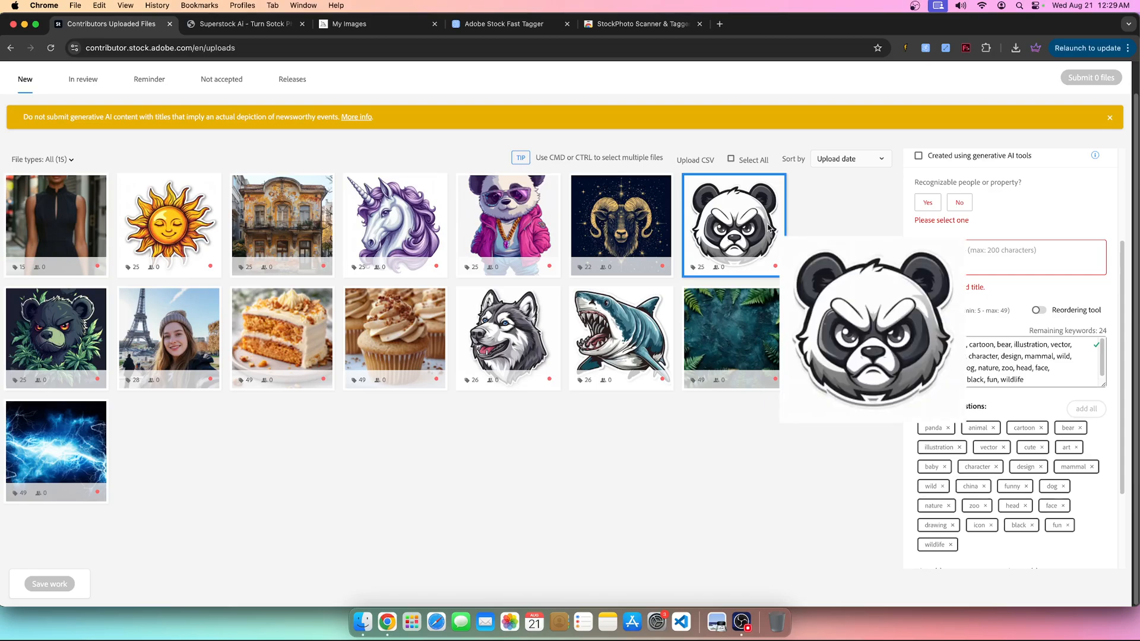
{"action": "left_click", "coordinate": [1063, 486]}
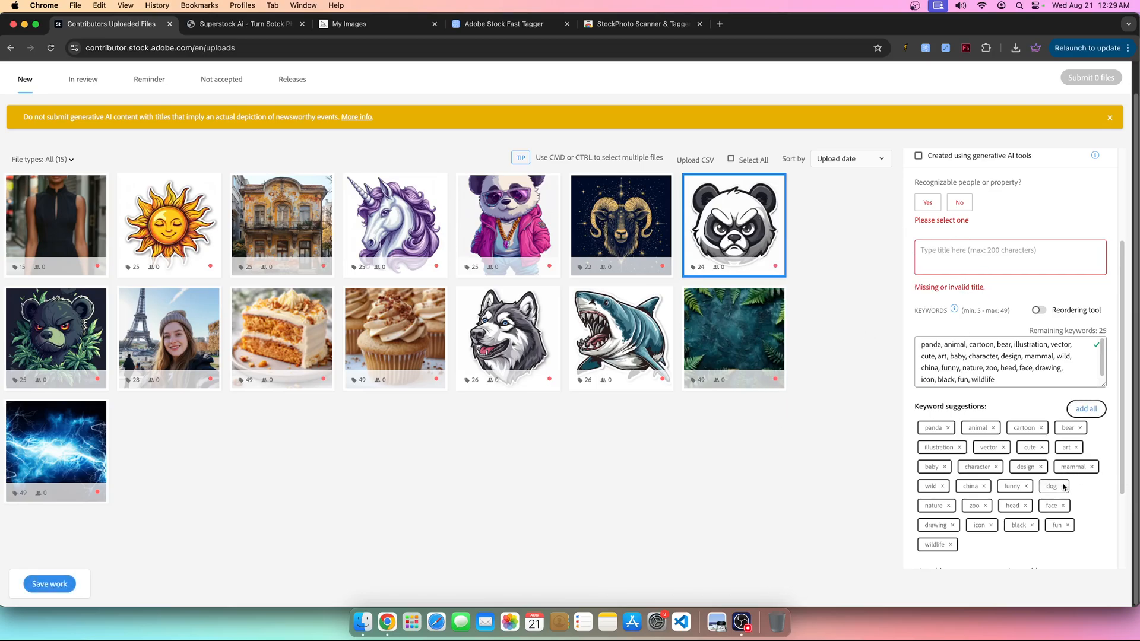
{"action": "left_click", "coordinate": [984, 506]}
{"action": "left_click", "coordinate": [984, 487]}
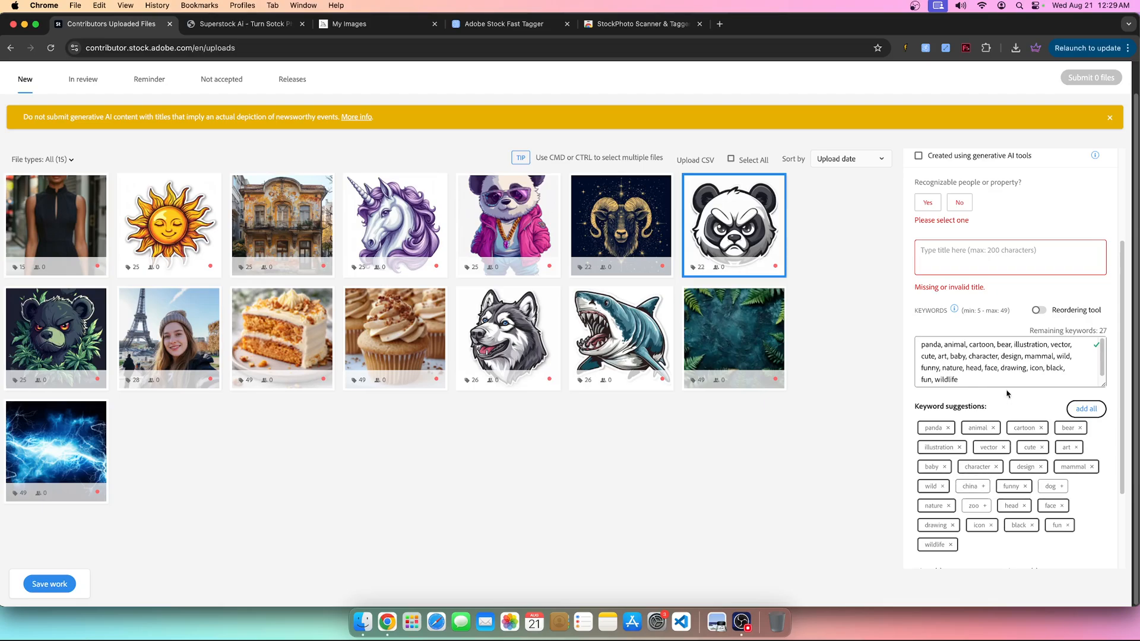
{"action": "mouse_move", "coordinate": [747, 227]}
{"action": "left_click", "coordinate": [741, 622]}
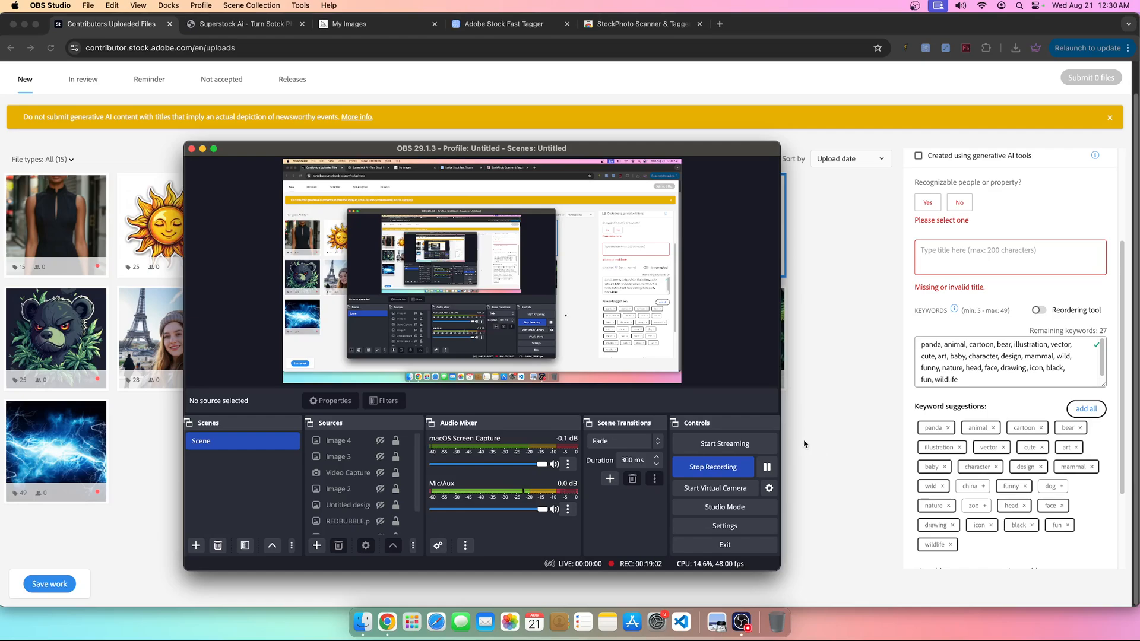
{"action": "left_click", "coordinate": [831, 439]}
Remove the keywords vector, skull and night from the ram image, and take tattoo out and add it back
{"action": "left_click", "coordinate": [605, 215]}
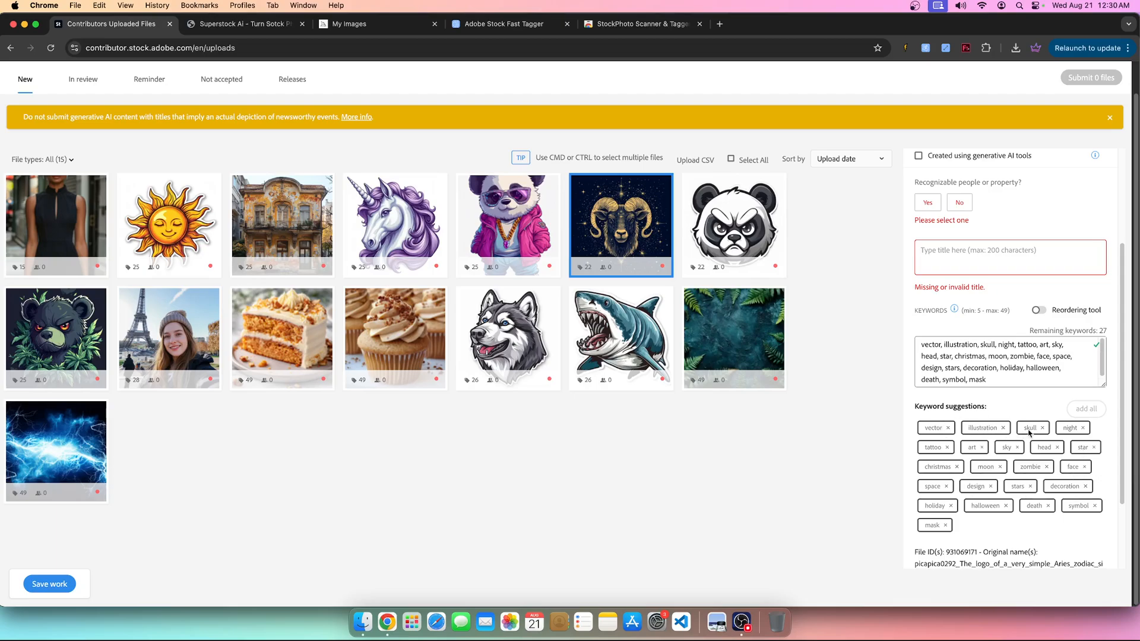
{"action": "left_click", "coordinate": [947, 428]}
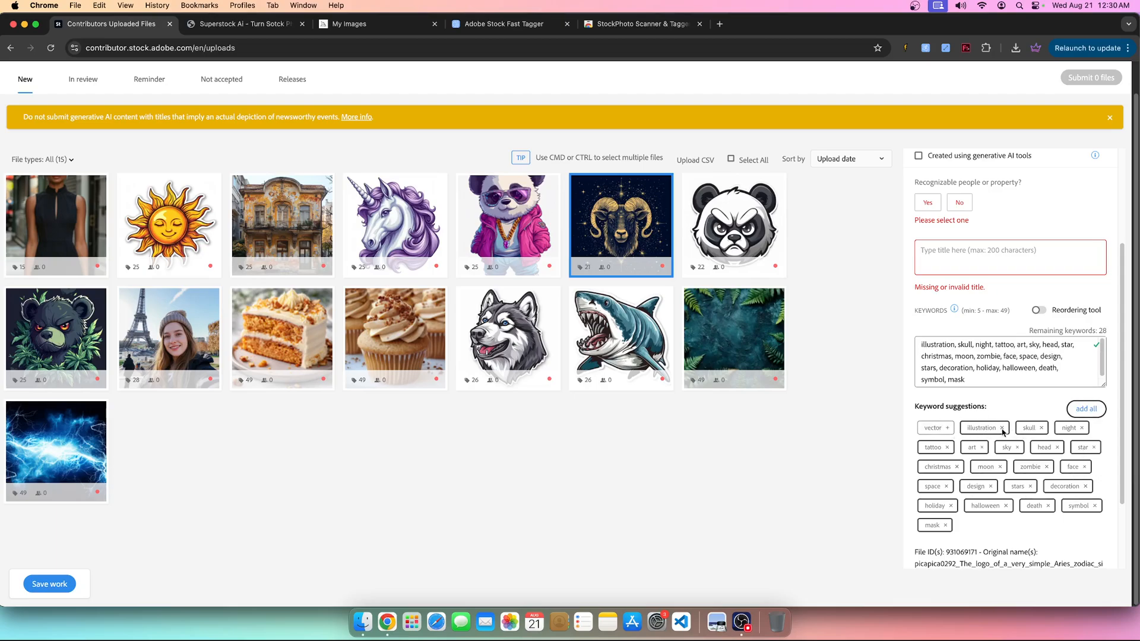
{"action": "left_click", "coordinate": [1041, 428]}
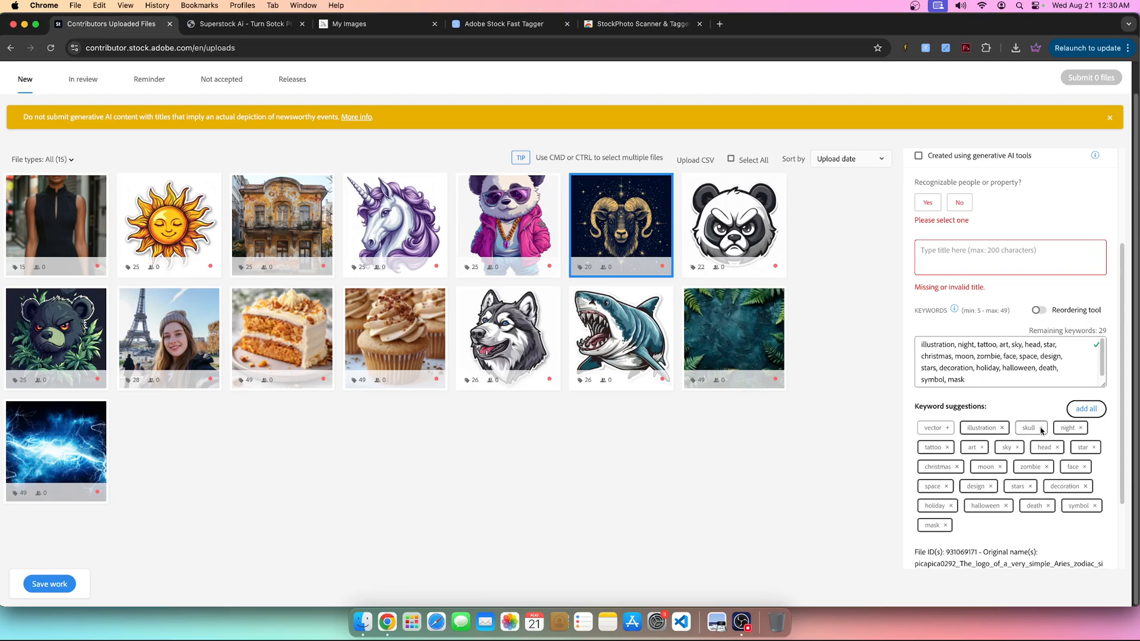
{"action": "left_click", "coordinate": [1080, 428]}
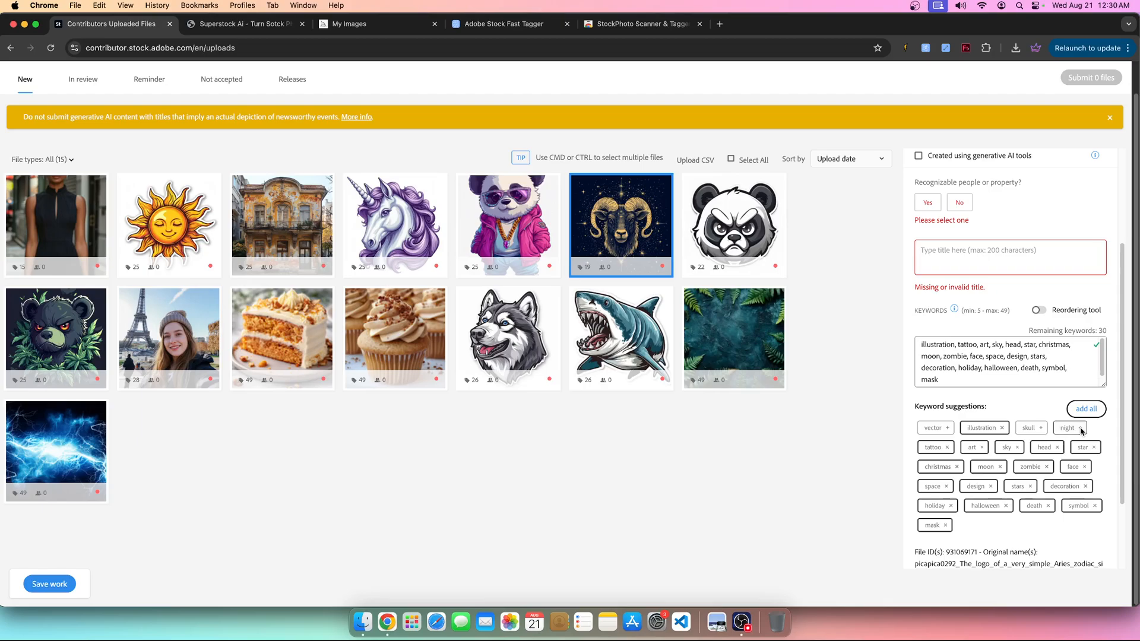
{"action": "left_click", "coordinate": [946, 448]}
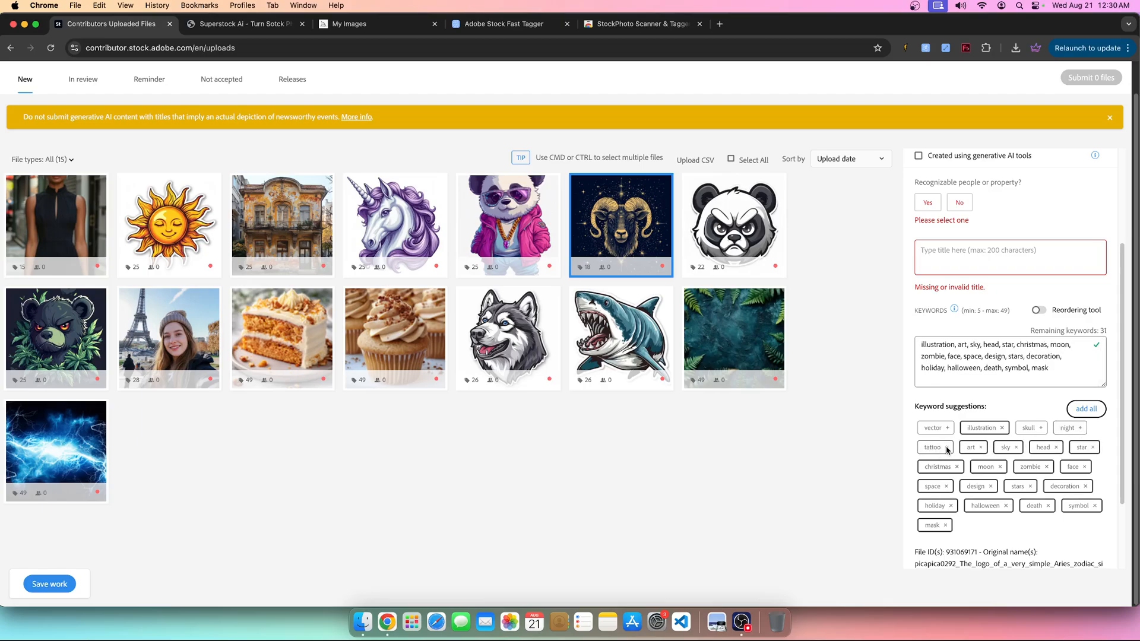
{"action": "left_click", "coordinate": [943, 448]}
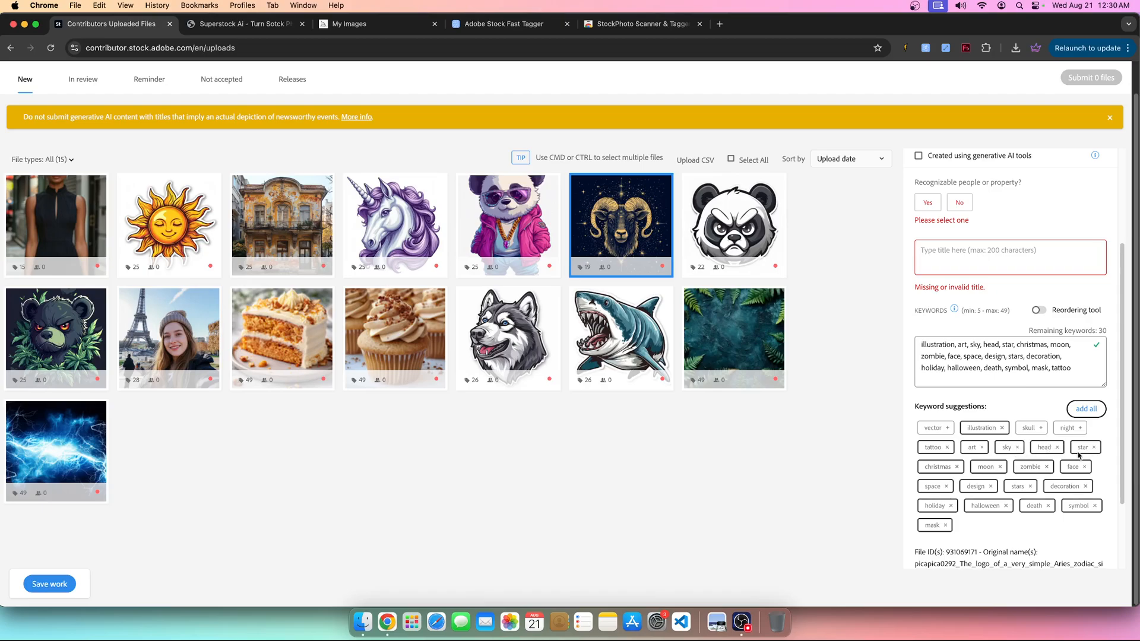
Remove christmas, moon and zombie from the ram image's keywords, and take face out and add it back
{"action": "left_click", "coordinate": [957, 467]}
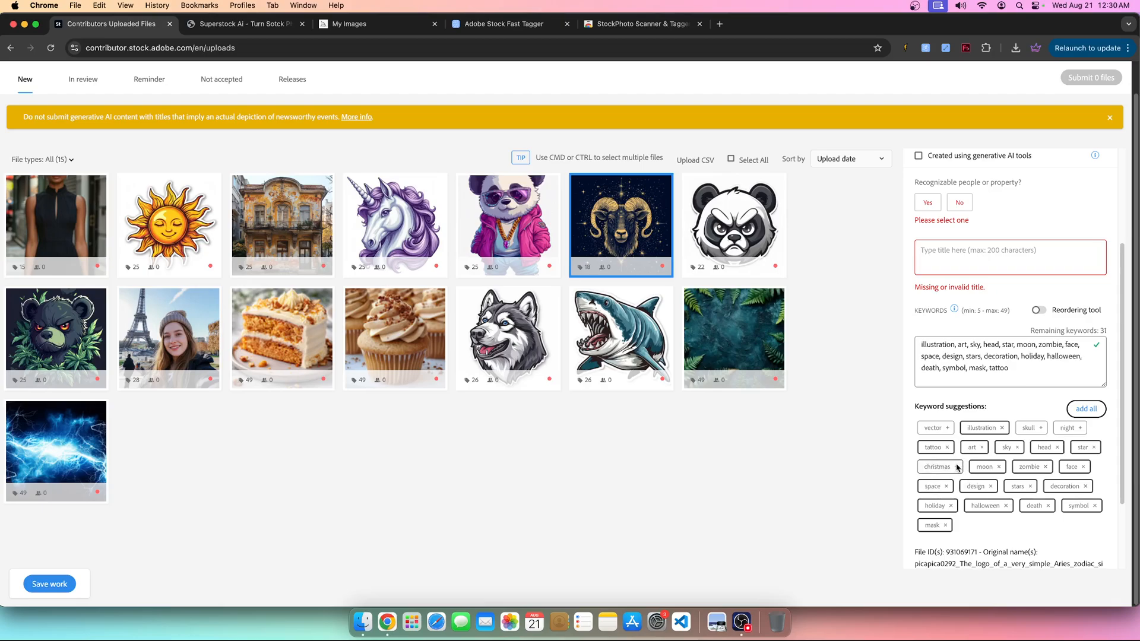
{"action": "left_click", "coordinate": [983, 468]}
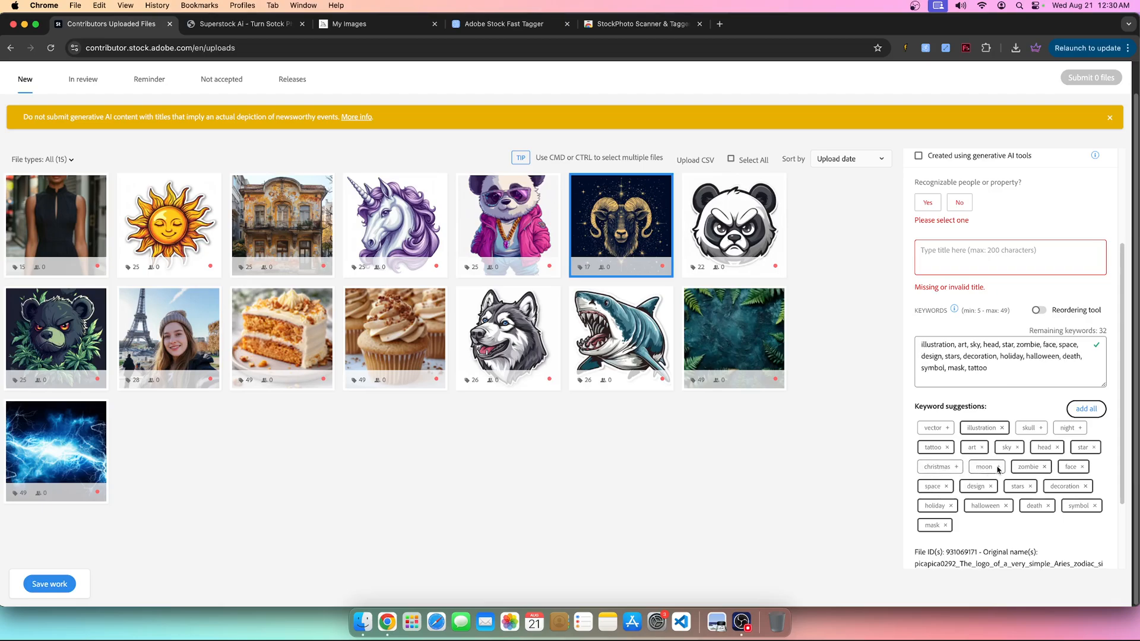
{"action": "left_click", "coordinate": [1045, 467]}
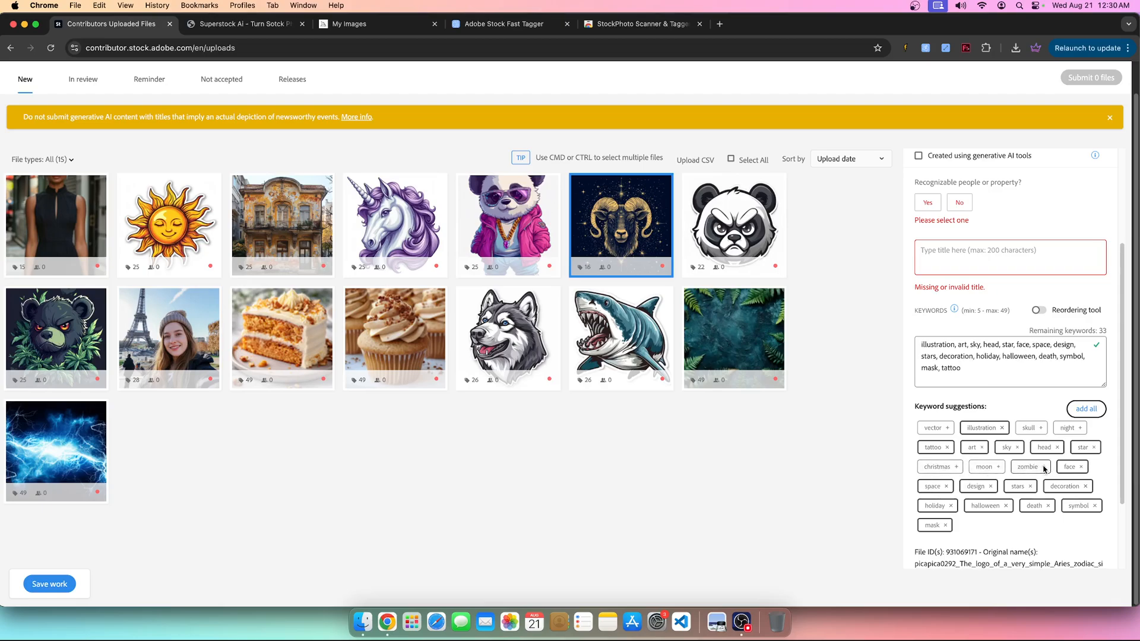
{"action": "left_click", "coordinate": [1083, 467]}
{"action": "left_click", "coordinate": [1083, 467]}
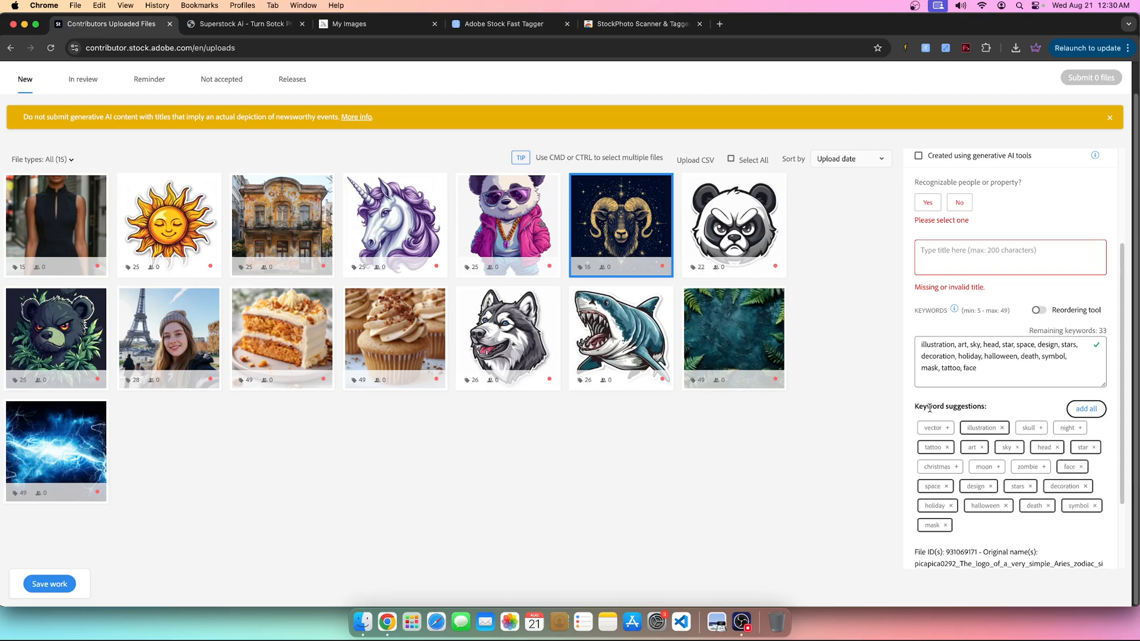
Remove the keywords space, decoration, holiday, halloween, death and mask from the ram image
{"action": "left_click", "coordinate": [943, 274]}
{"action": "left_click", "coordinate": [946, 486]}
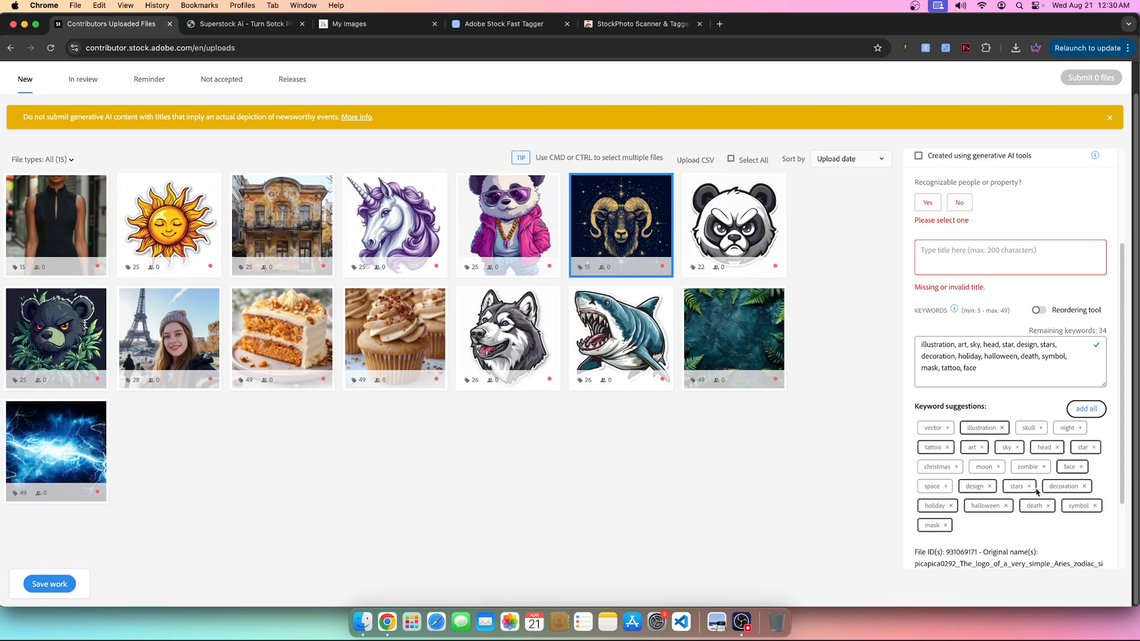
{"action": "left_click", "coordinate": [1083, 486]}
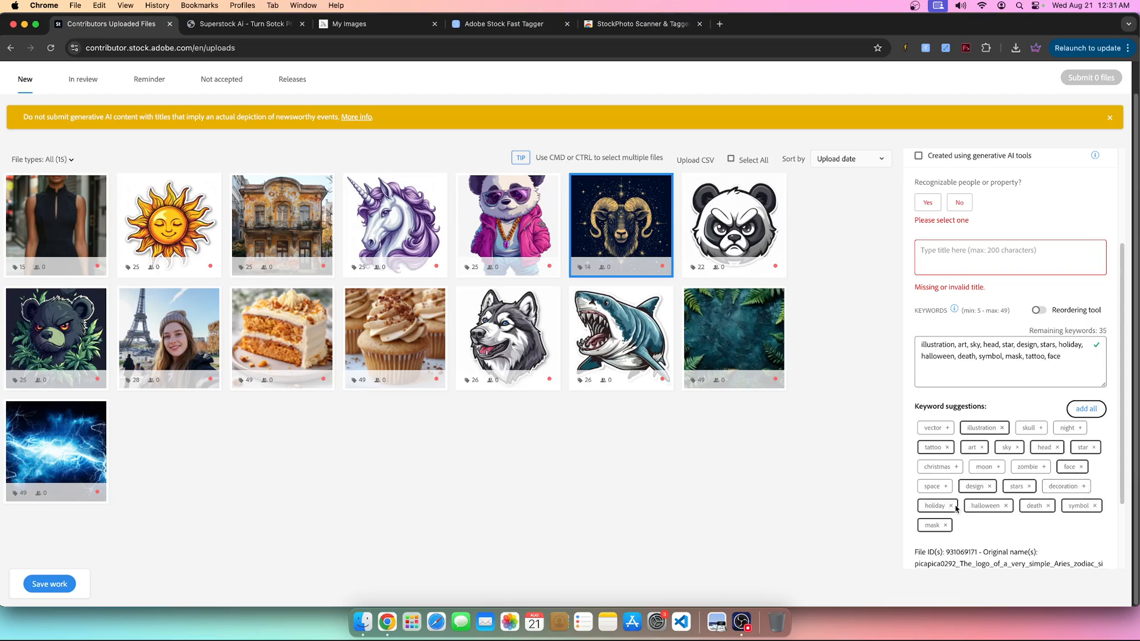
{"action": "left_click", "coordinate": [950, 506]}
{"action": "left_click", "coordinate": [1005, 506]}
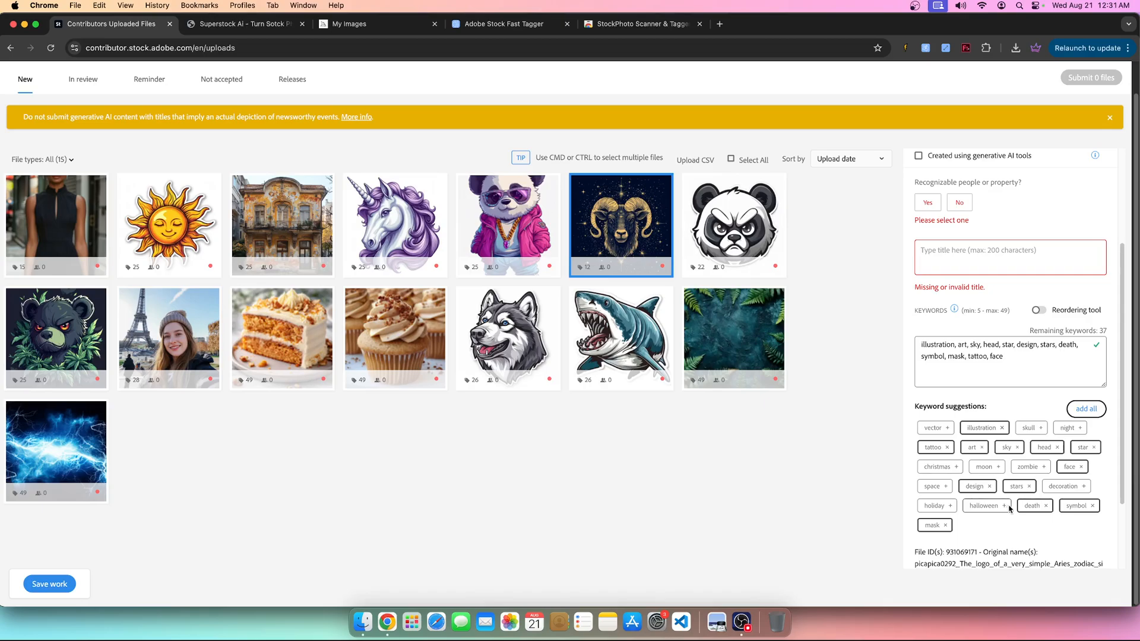
{"action": "left_click", "coordinate": [1047, 506]}
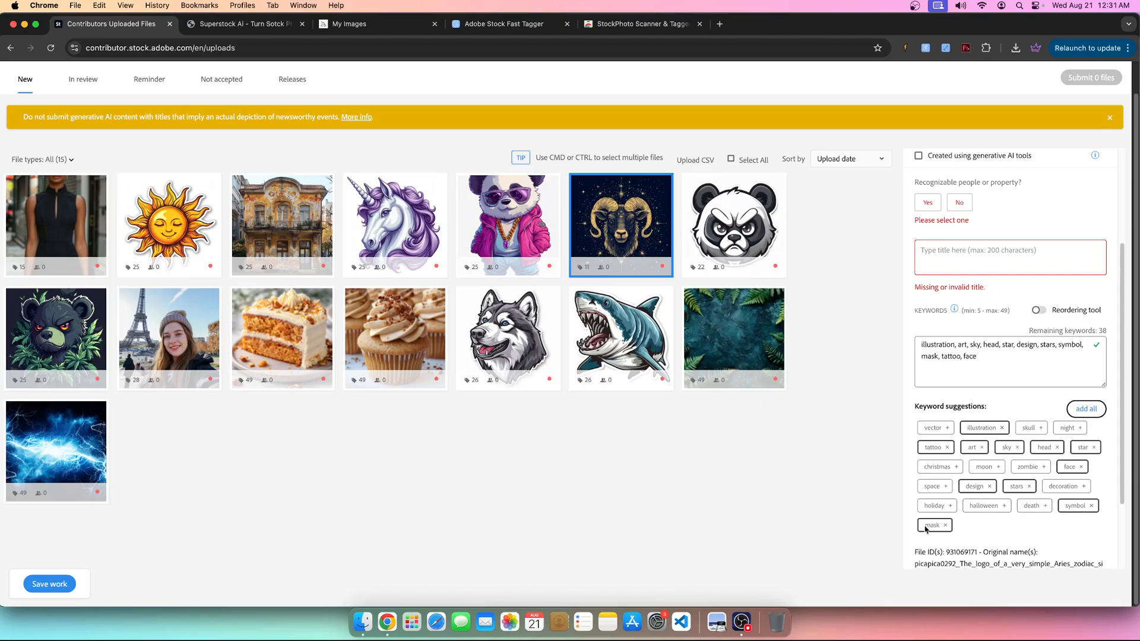
{"action": "left_click", "coordinate": [946, 526]}
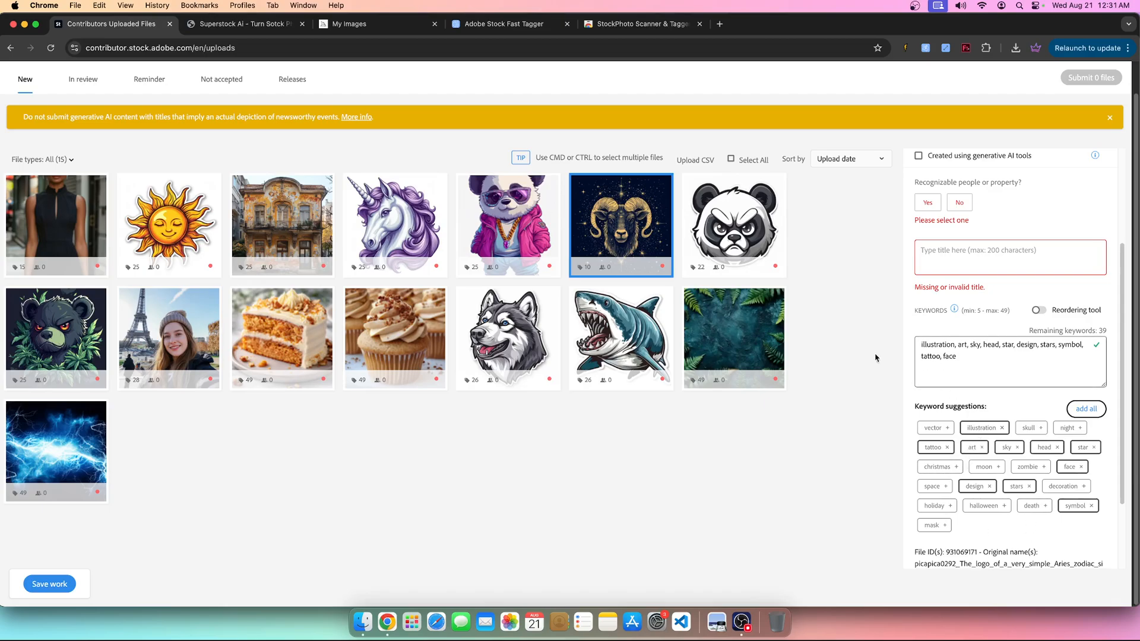
Add all suggested keywords back to the ram image and preview the image
{"action": "scroll", "coordinate": [946, 414], "scroll_direction": "up", "scroll_amount": 3}
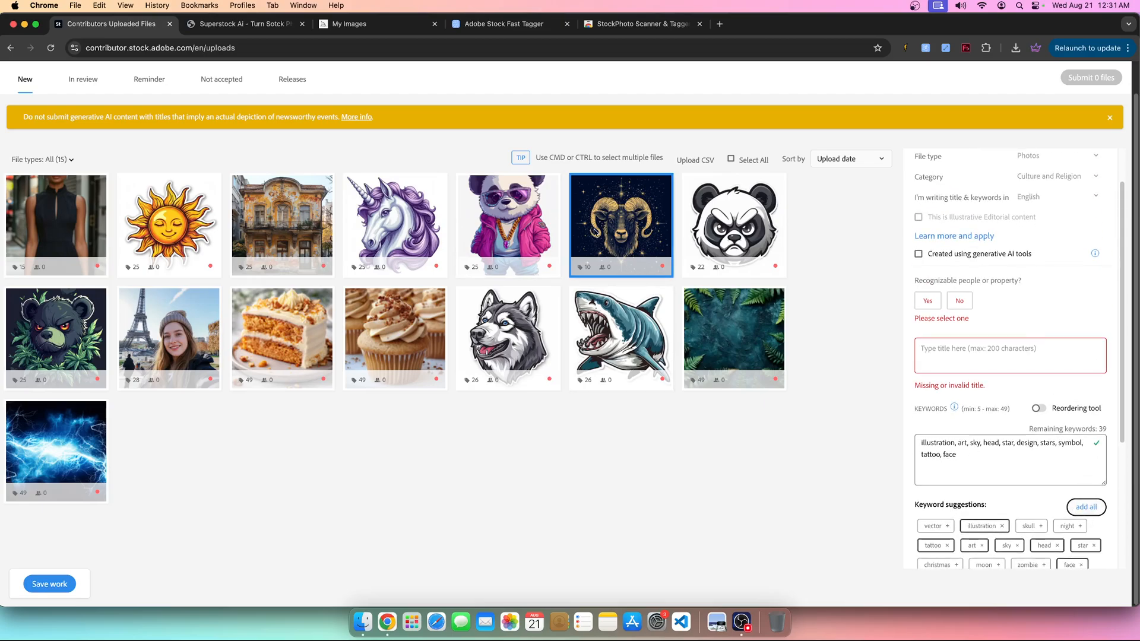
{"action": "left_click", "coordinate": [1093, 507]}
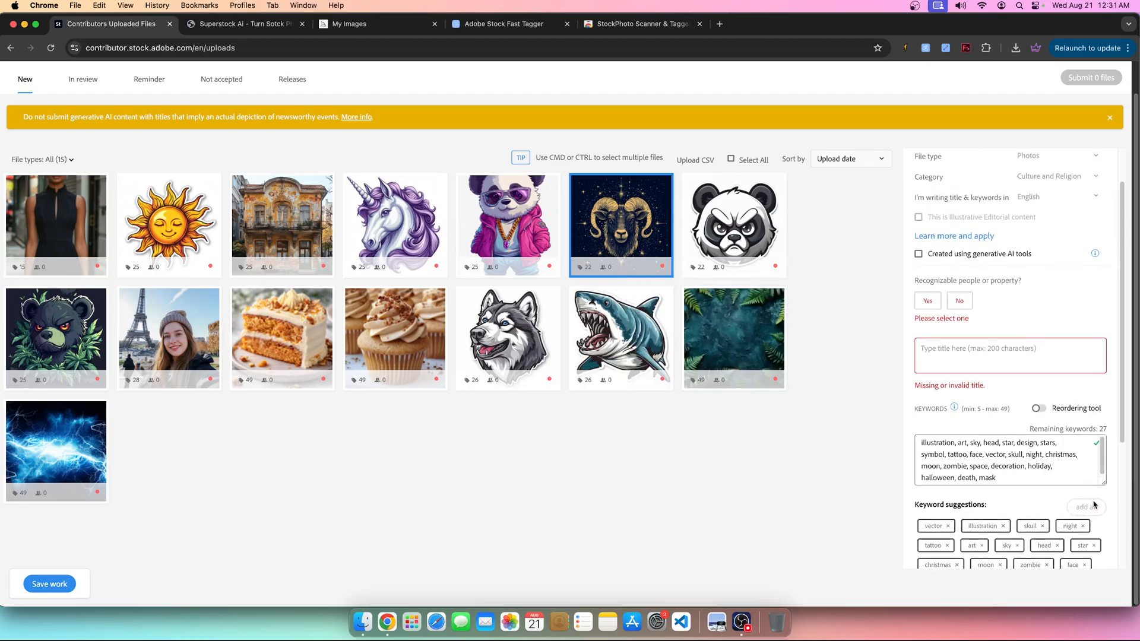
{"action": "scroll", "coordinate": [1094, 503], "scroll_direction": "down", "scroll_amount": 1}
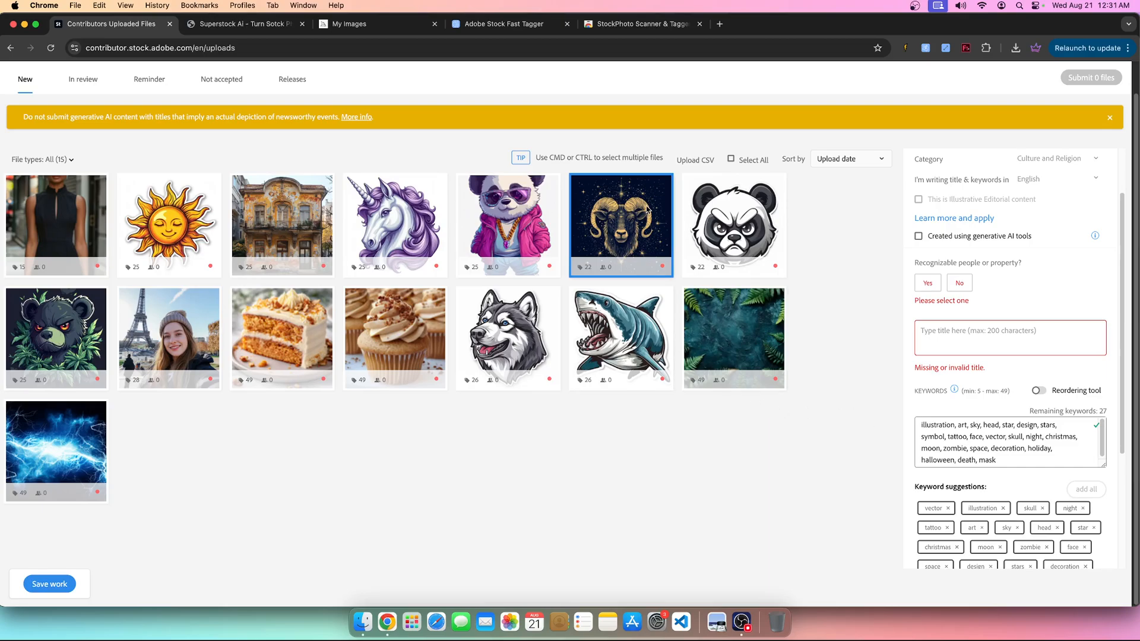
{"action": "mouse_move", "coordinate": [646, 207]}
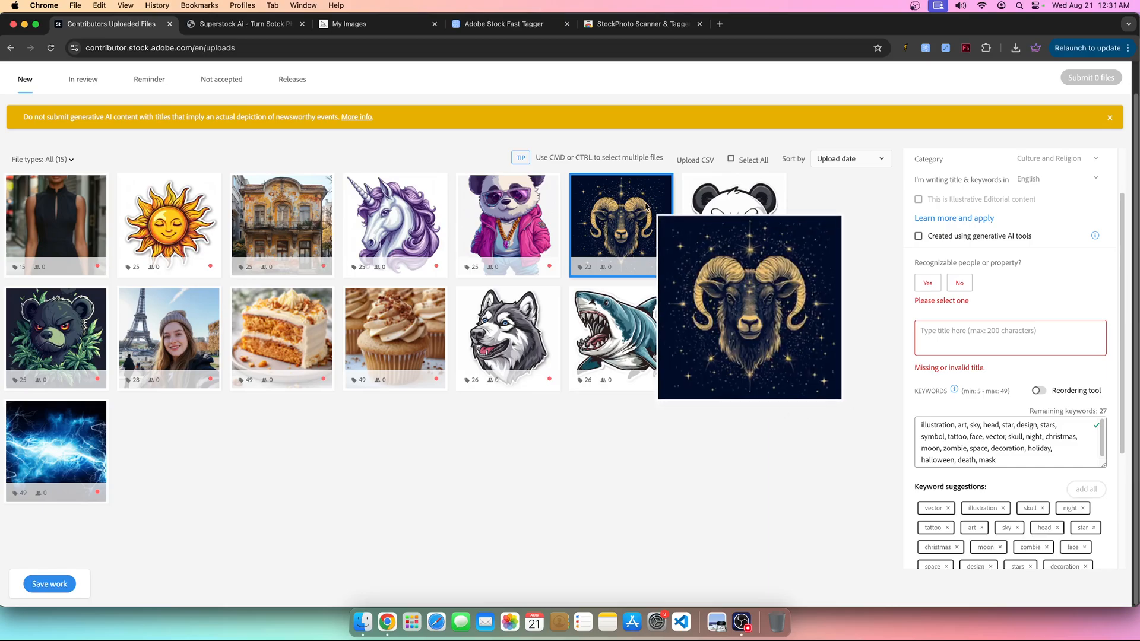
Remove the keywords pie, tiramisu and snack from the orange cake slice image and save the work
{"action": "left_click", "coordinate": [49, 207]}
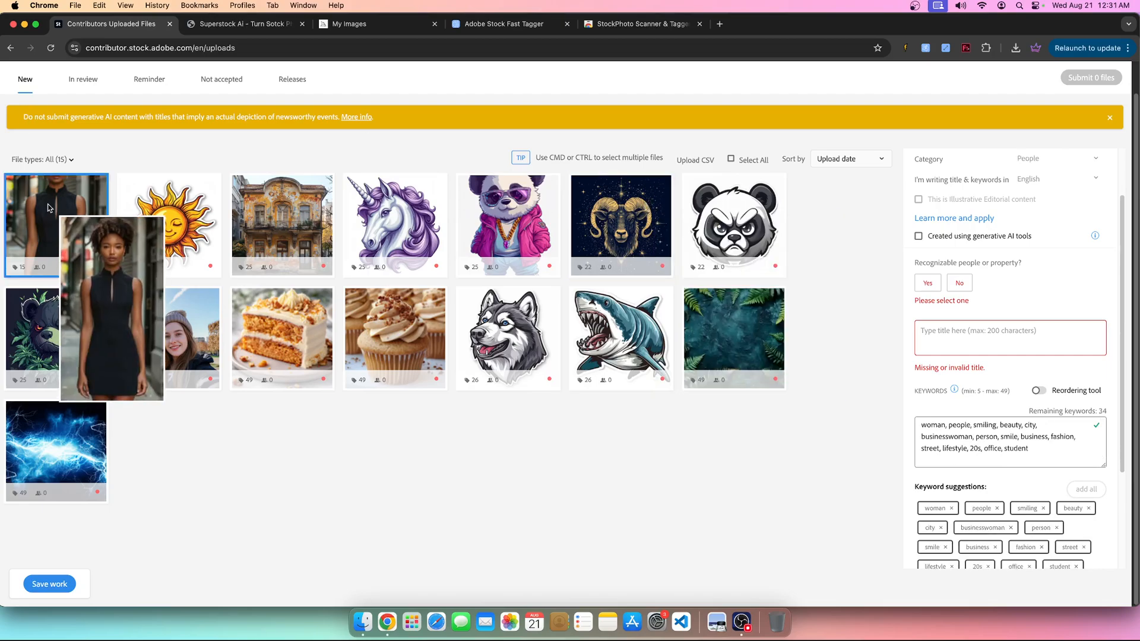
{"action": "left_click", "coordinate": [386, 342]}
{"action": "left_click", "coordinate": [255, 315]}
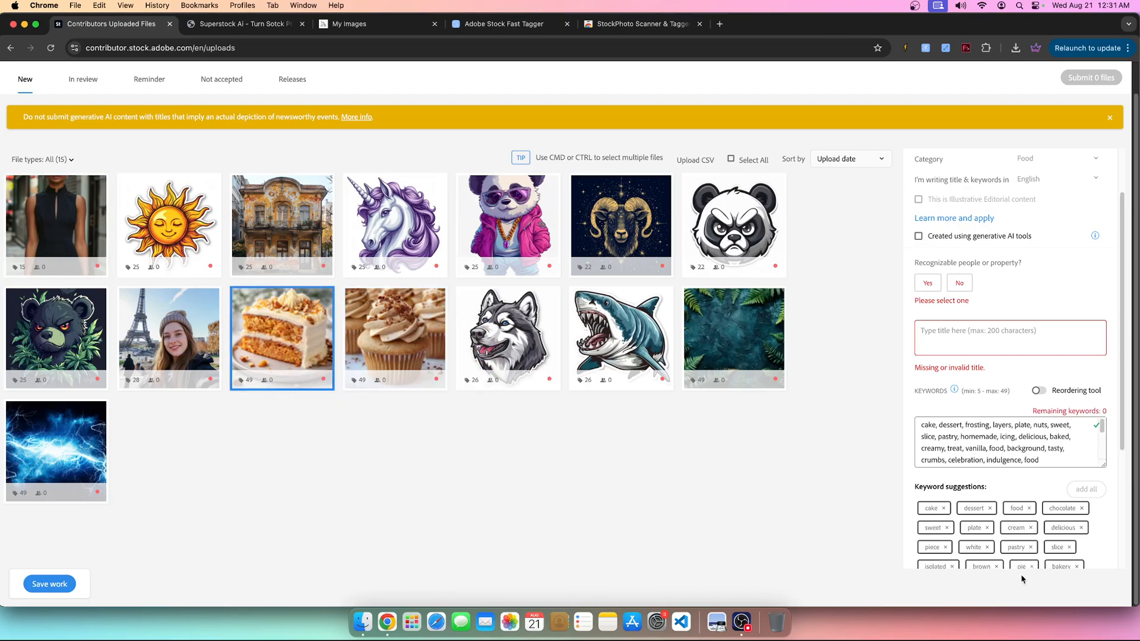
{"action": "scroll", "coordinate": [948, 509], "scroll_direction": "down", "scroll_amount": 3}
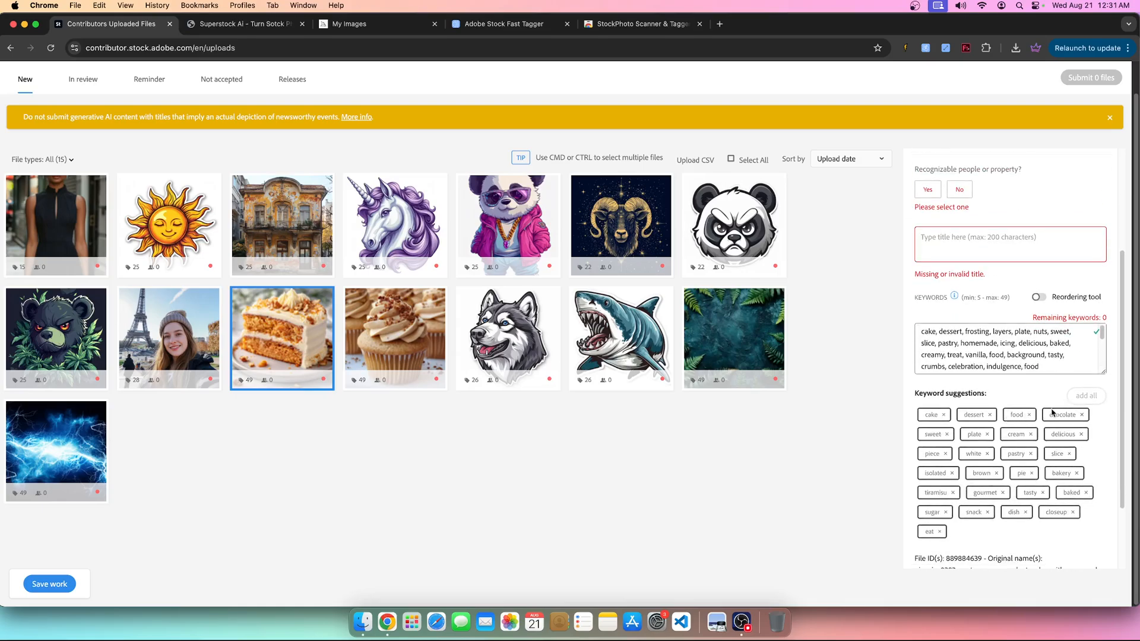
{"action": "left_click", "coordinate": [1032, 473]}
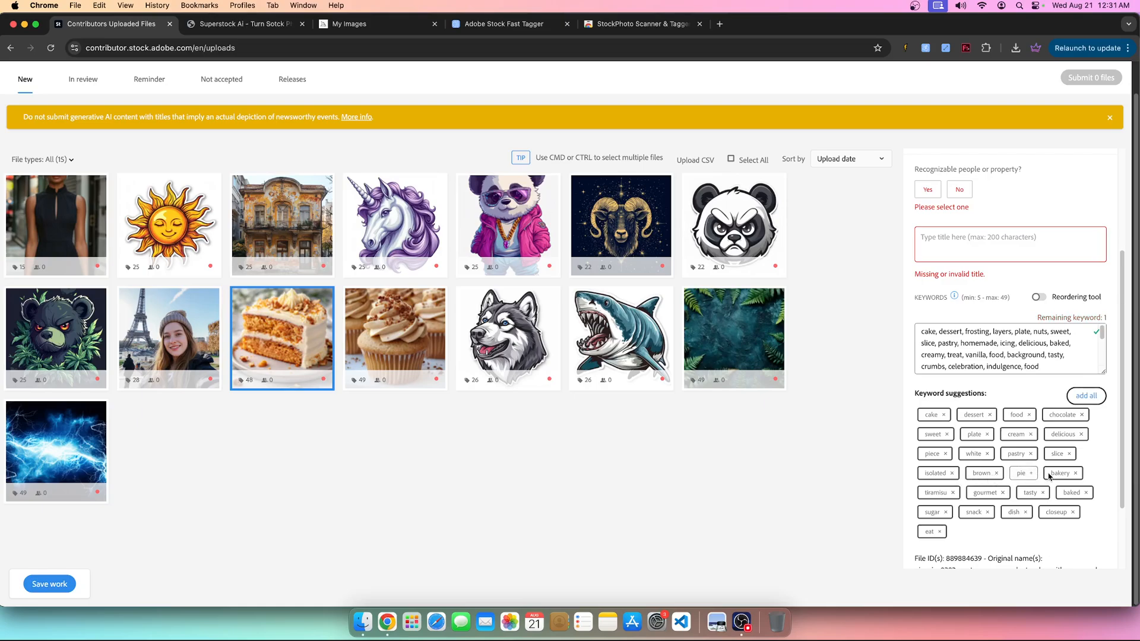
{"action": "left_click", "coordinate": [954, 495]}
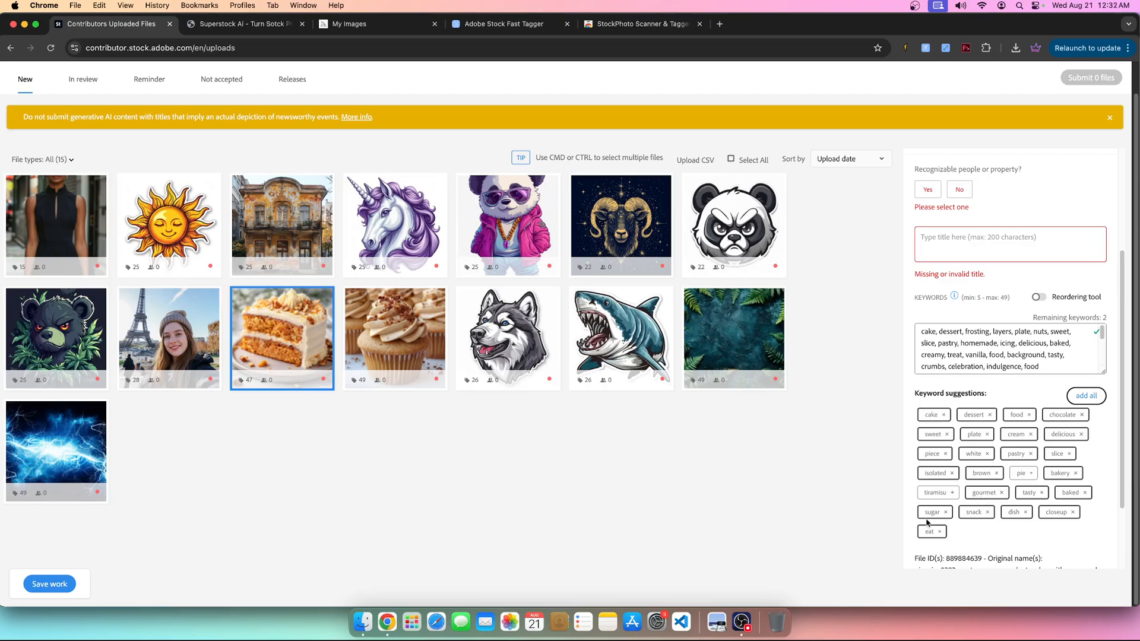
{"action": "left_click", "coordinate": [988, 512]}
{"action": "scroll", "coordinate": [967, 435], "scroll_direction": "down", "scroll_amount": 3}
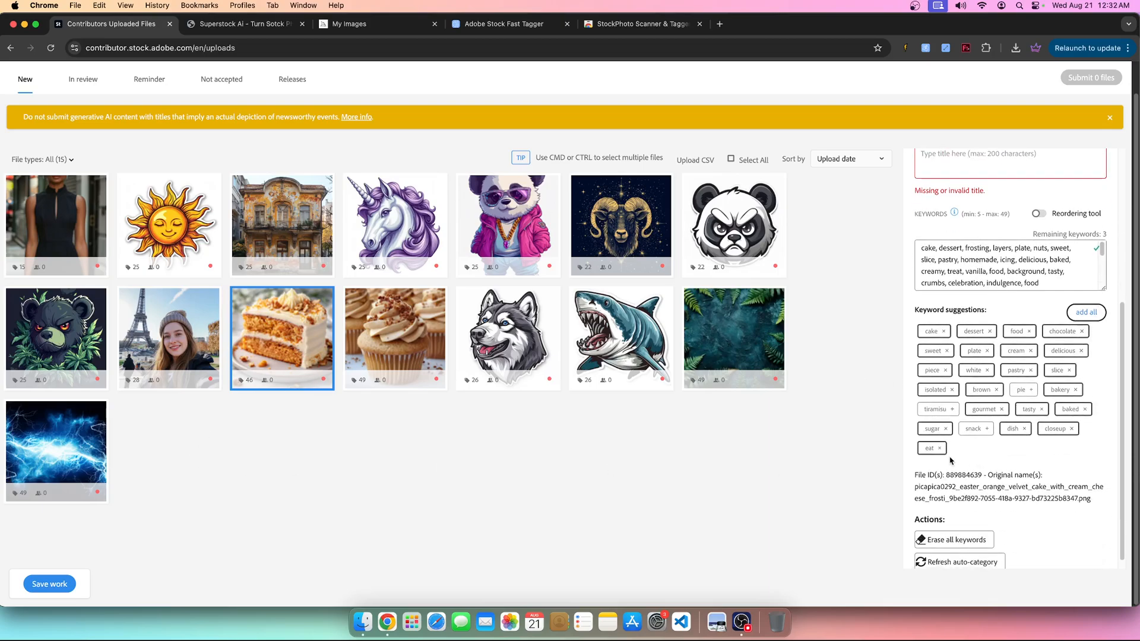
{"action": "mouse_move", "coordinate": [299, 369]}
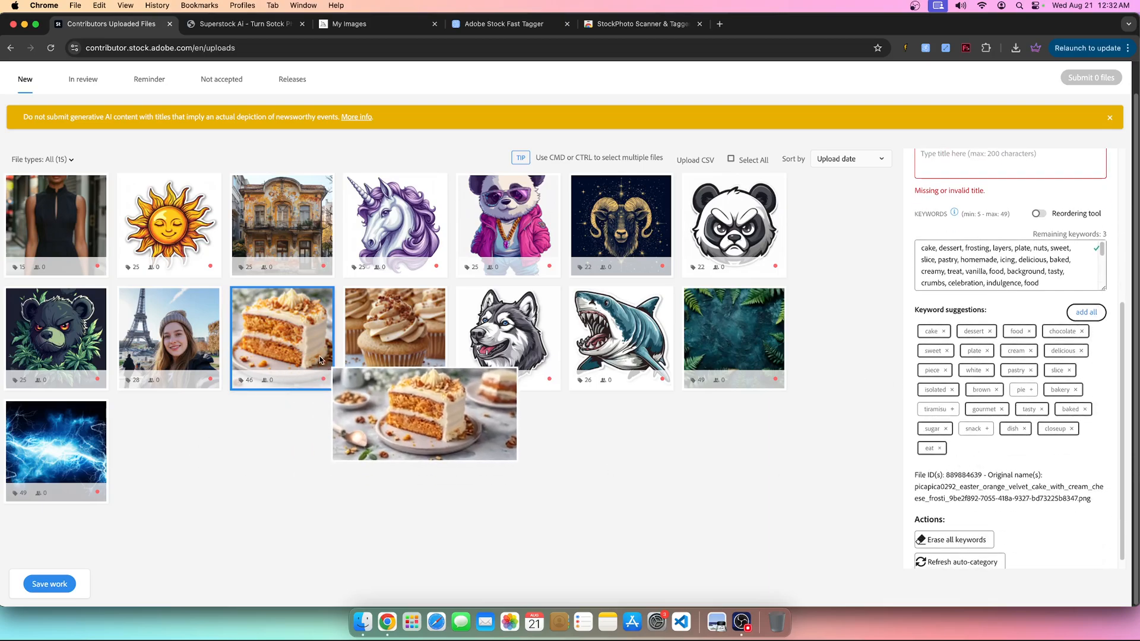
{"action": "left_click", "coordinate": [50, 584]}
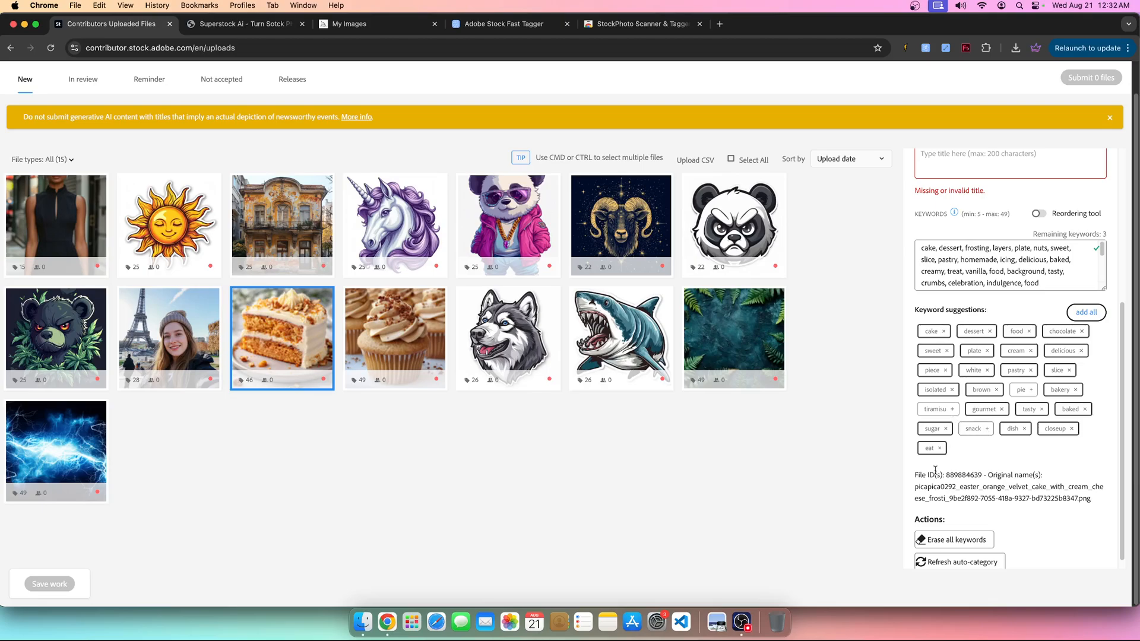
View the Fast Tagger extension's controls and log again, and switch to the Superstock AI course page
{"action": "mouse_move", "coordinate": [281, 373]}
{"action": "mouse_move", "coordinate": [360, 378]}
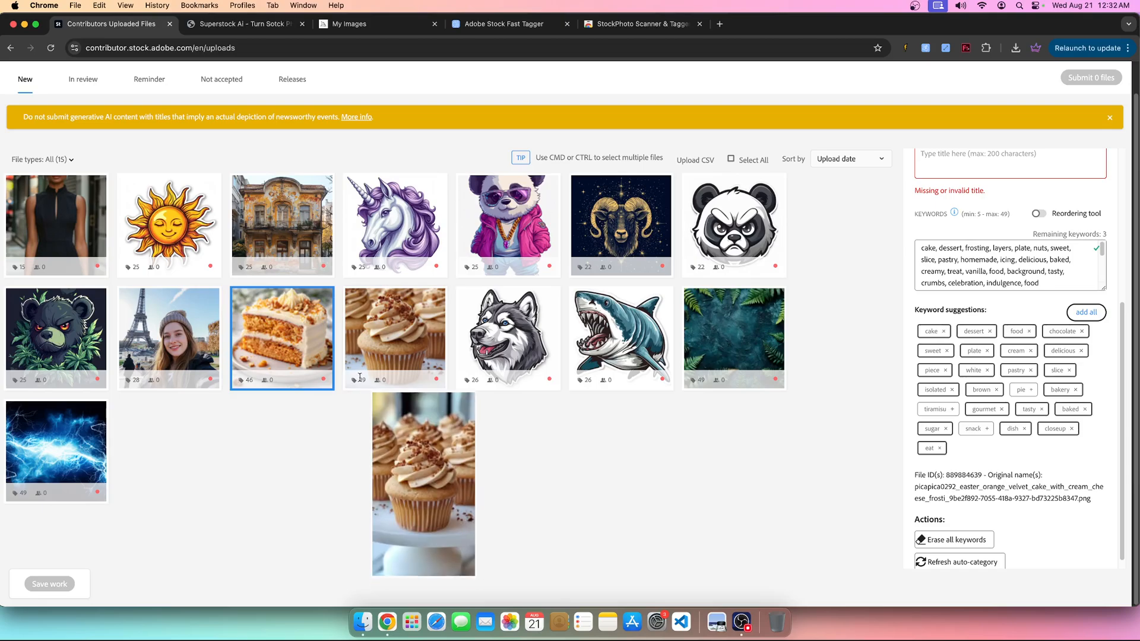
{"action": "left_click", "coordinate": [966, 47]}
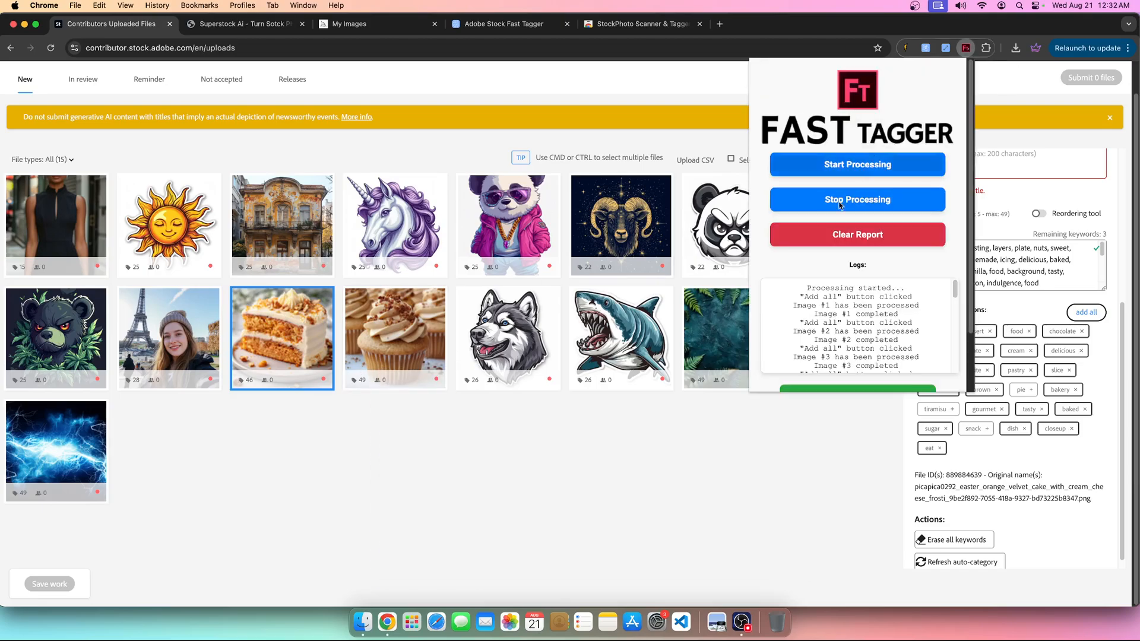
{"action": "left_click", "coordinate": [623, 448]}
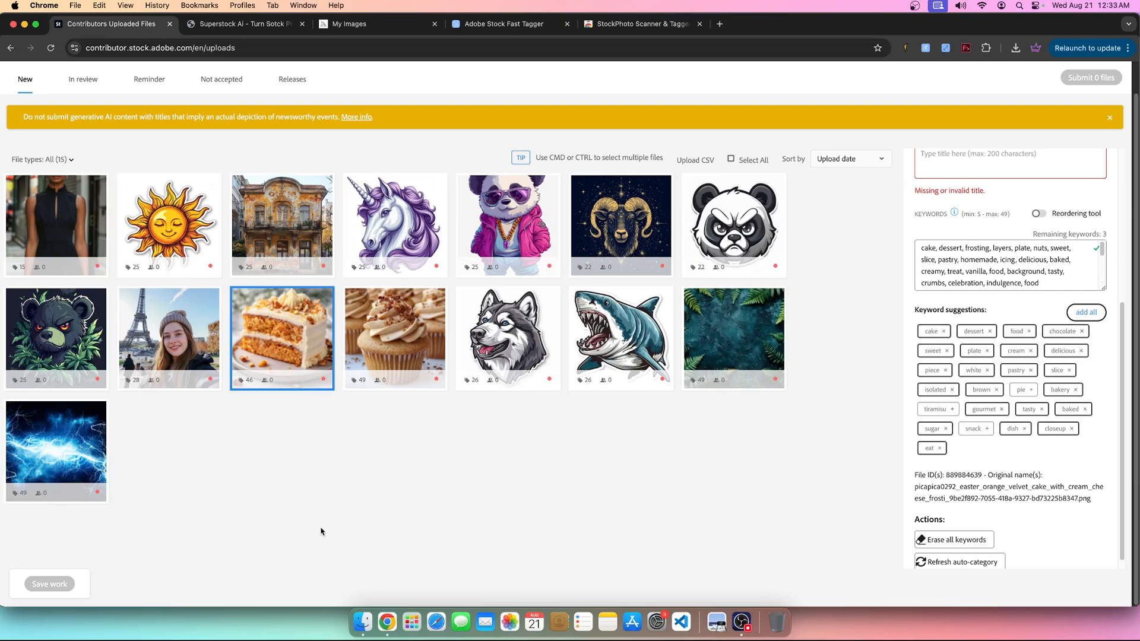
{"action": "left_click", "coordinate": [240, 23]}
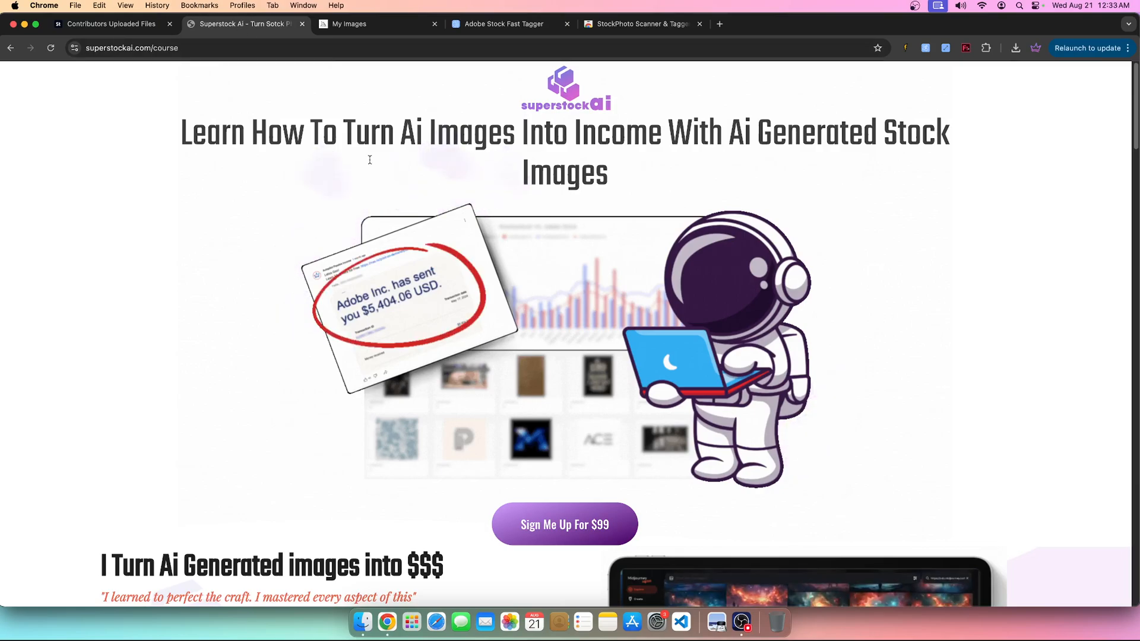
Return to the Adobe Stock uploads and compare the Stock Photo Scanner & Tagger options with the Fast Tagger controls
{"action": "left_click", "coordinate": [83, 24]}
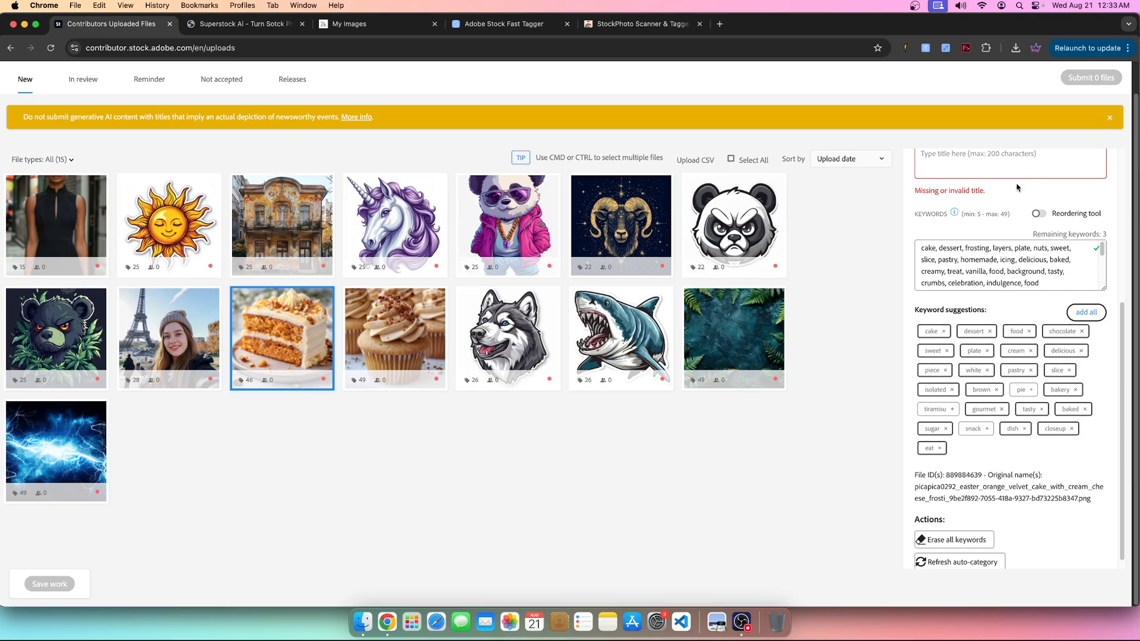
{"action": "left_click", "coordinate": [966, 48]}
{"action": "left_click", "coordinate": [645, 93]}
{"action": "left_click", "coordinate": [904, 48]}
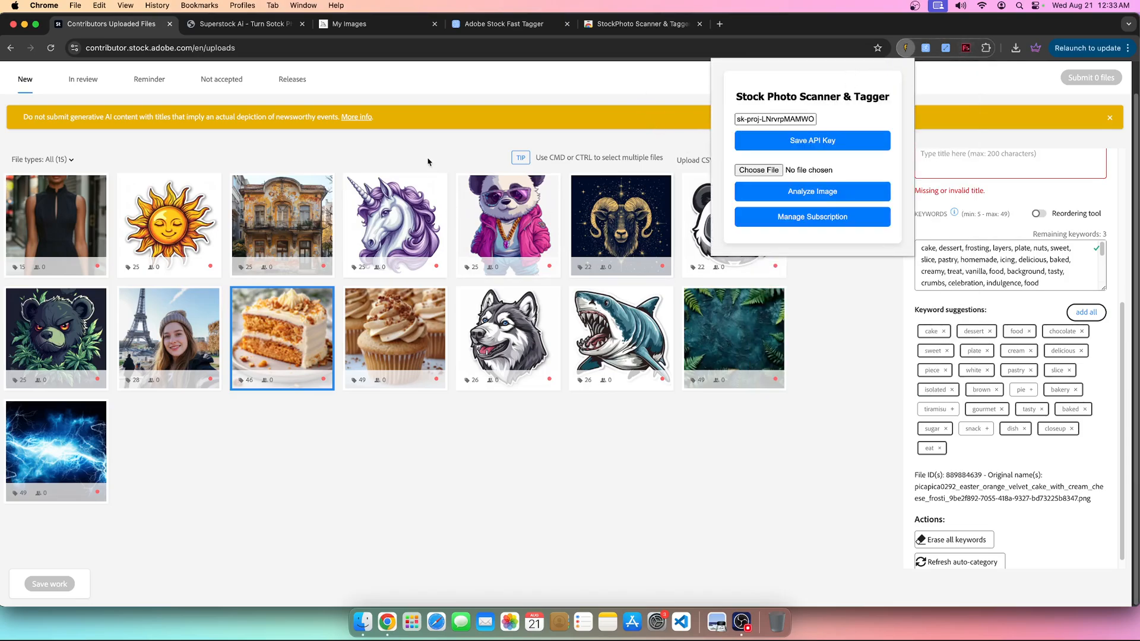
{"action": "left_click", "coordinate": [441, 143]}
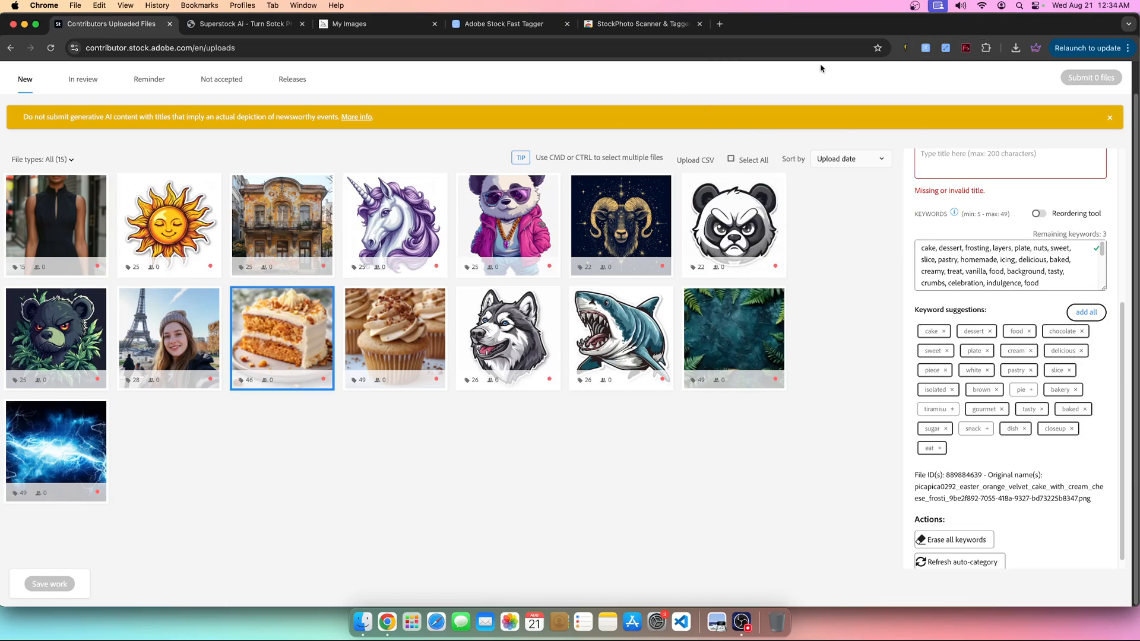
{"action": "left_click", "coordinate": [963, 50]}
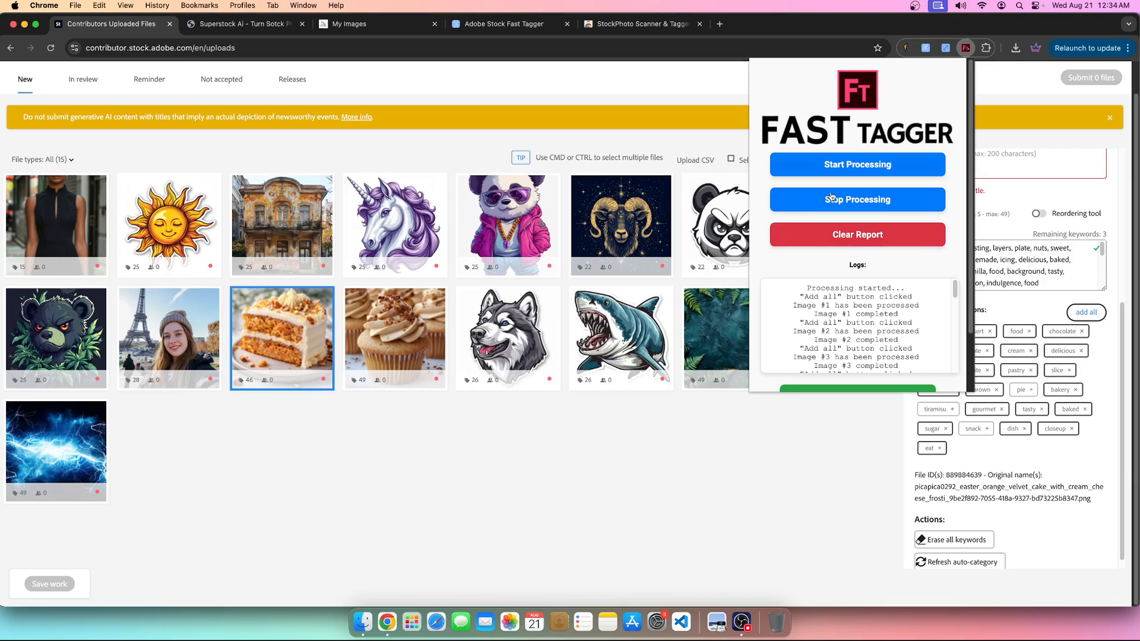
{"action": "left_click", "coordinate": [634, 157]}
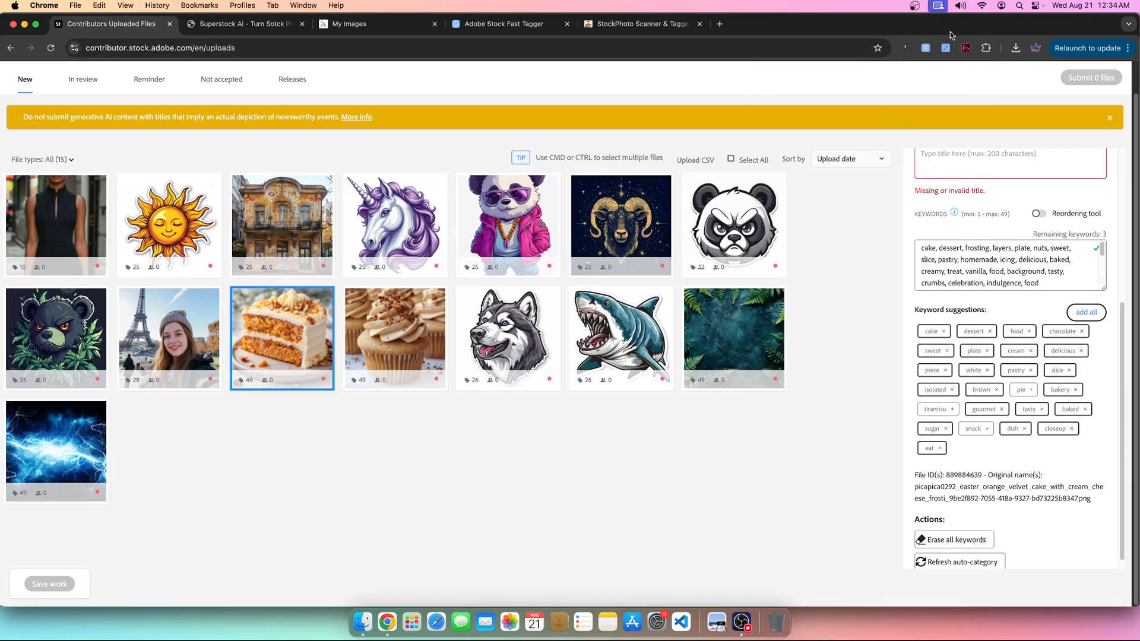
{"action": "left_click", "coordinate": [904, 48]}
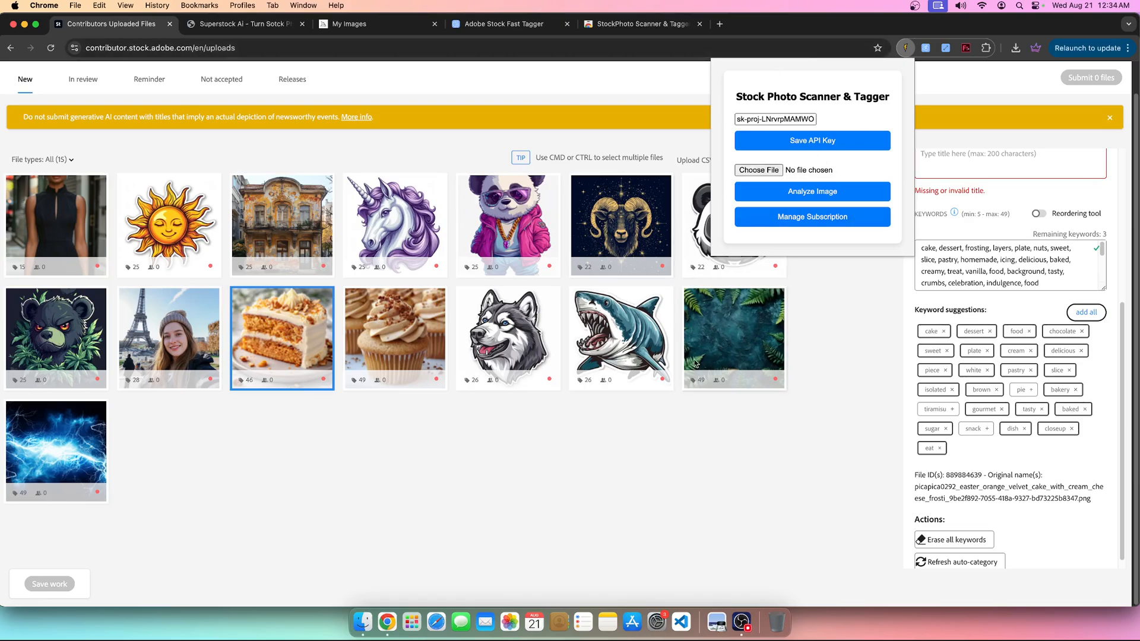
{"action": "left_click", "coordinate": [580, 415]}
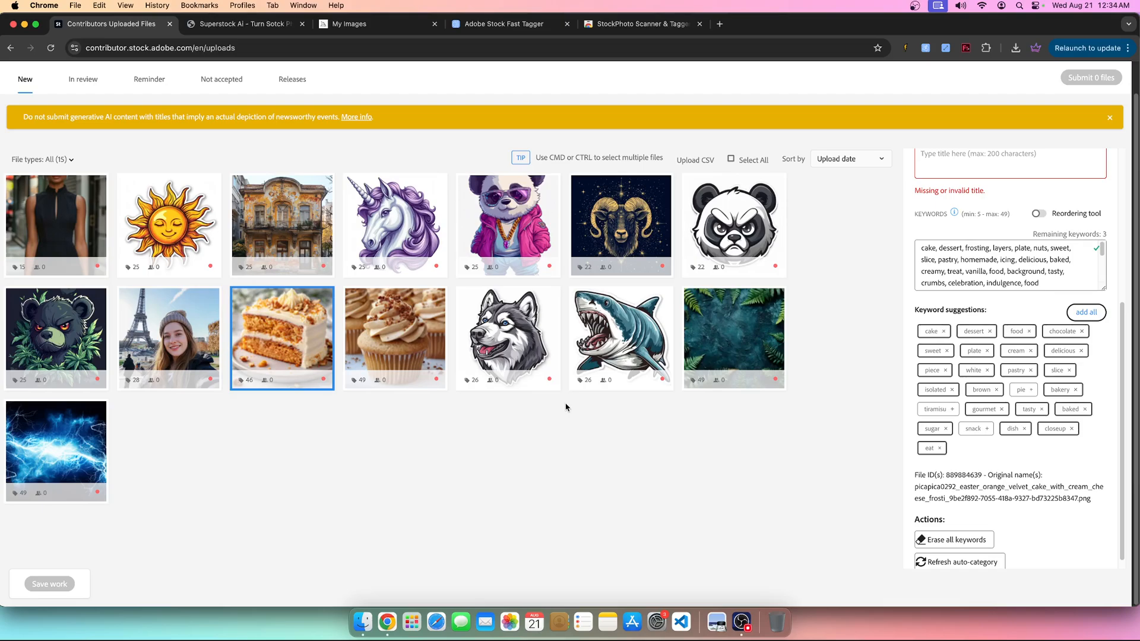
Switch to Midjourney and view the green bear and the purple unicorn images at full size
{"action": "left_click", "coordinate": [357, 25]}
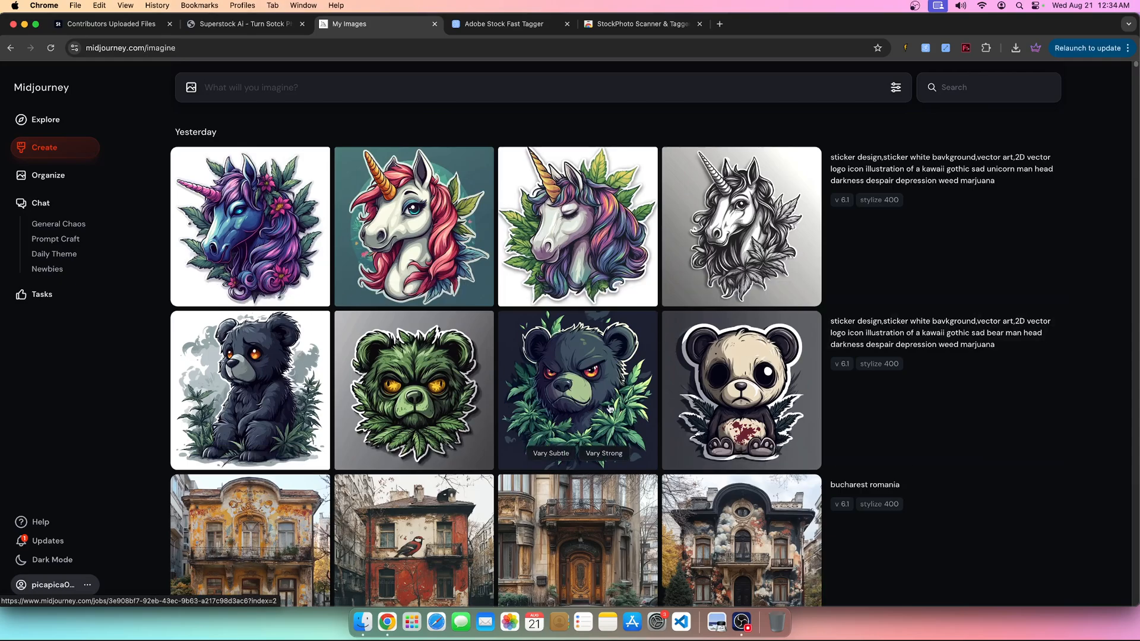
{"action": "left_click", "coordinate": [400, 376]}
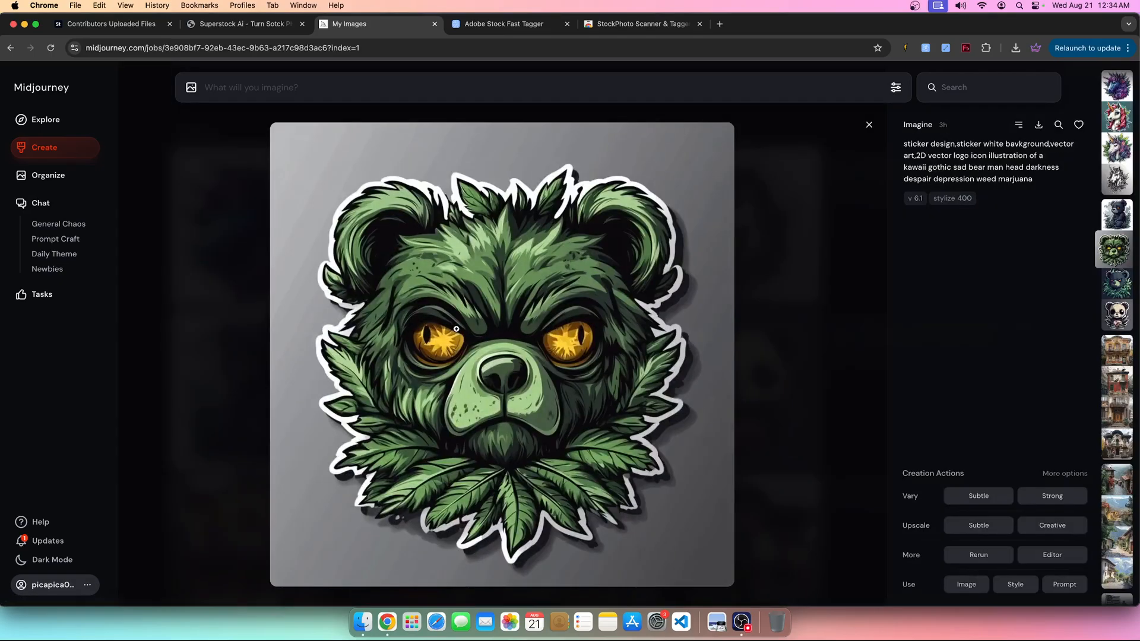
{"action": "key", "text": "Escape"}
{"action": "left_click", "coordinate": [297, 276]}
{"action": "key", "text": "Escape"}
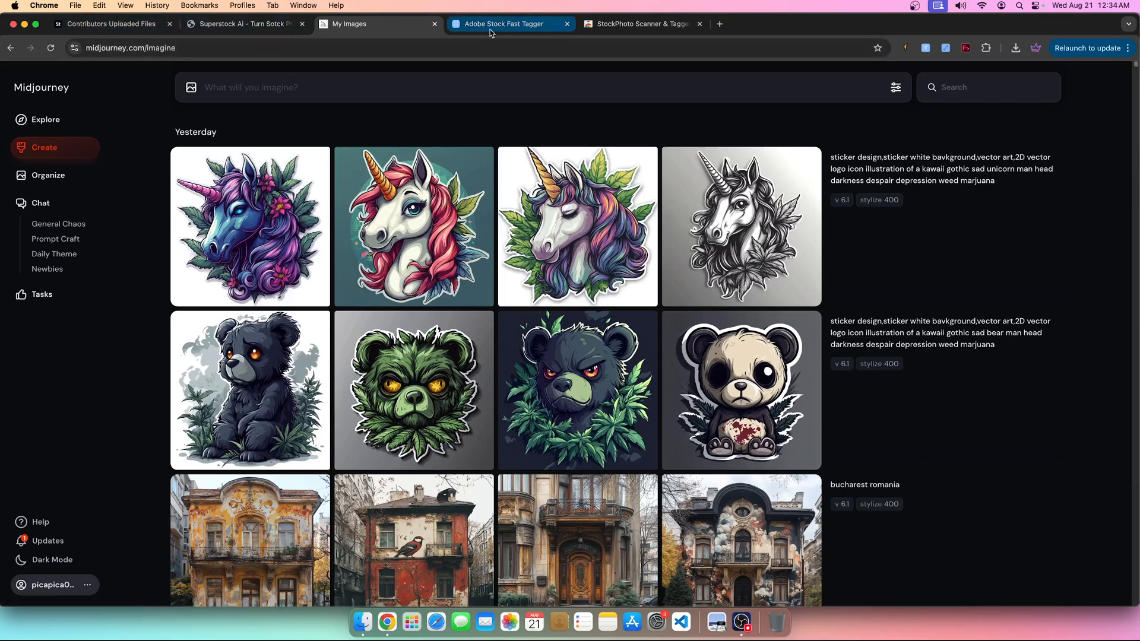
View the Adobe Stock Fast Tagger product page and the StockPhoto Scanner & Tagger store listing, and return to the uploads
{"action": "left_click", "coordinate": [105, 25]}
{"action": "left_click", "coordinate": [542, 26]}
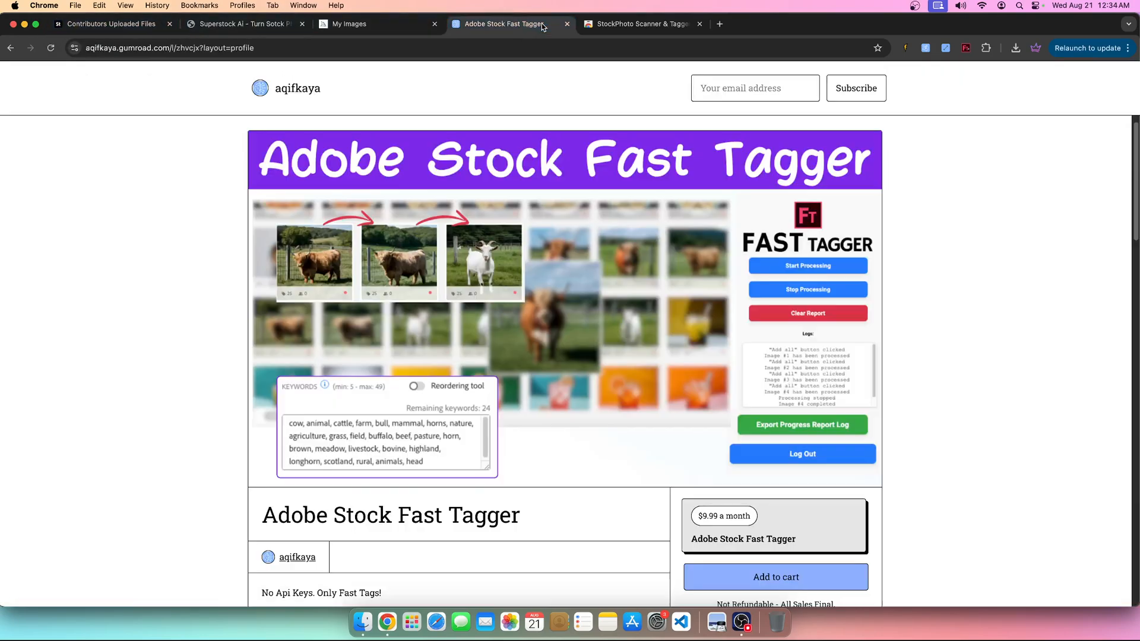
{"action": "left_click", "coordinate": [612, 18]}
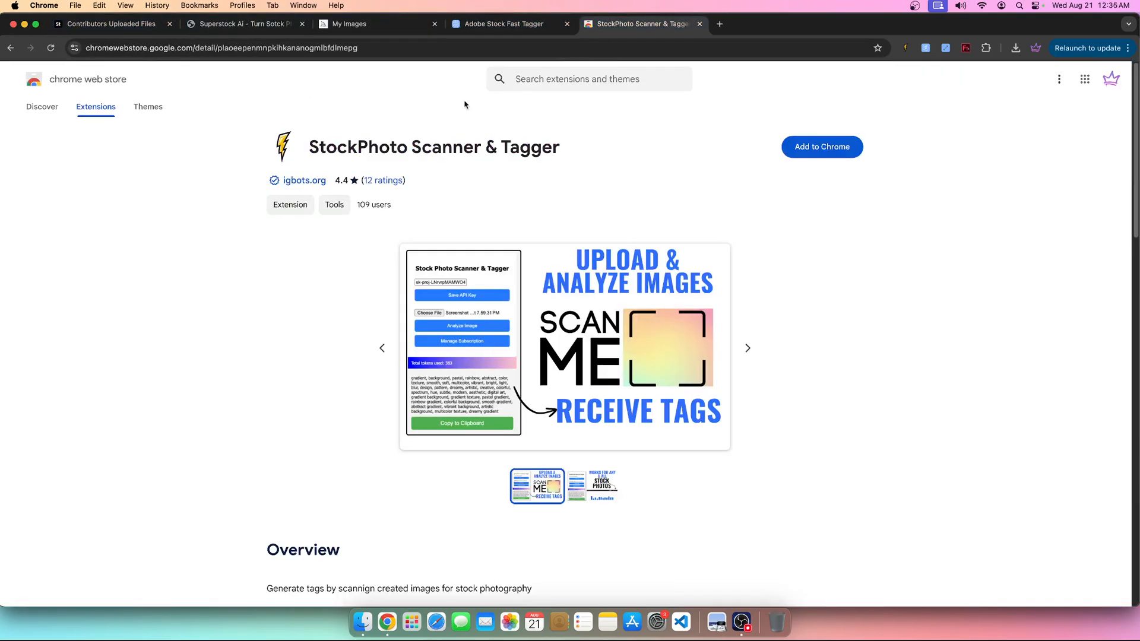
{"action": "left_click", "coordinate": [108, 26]}
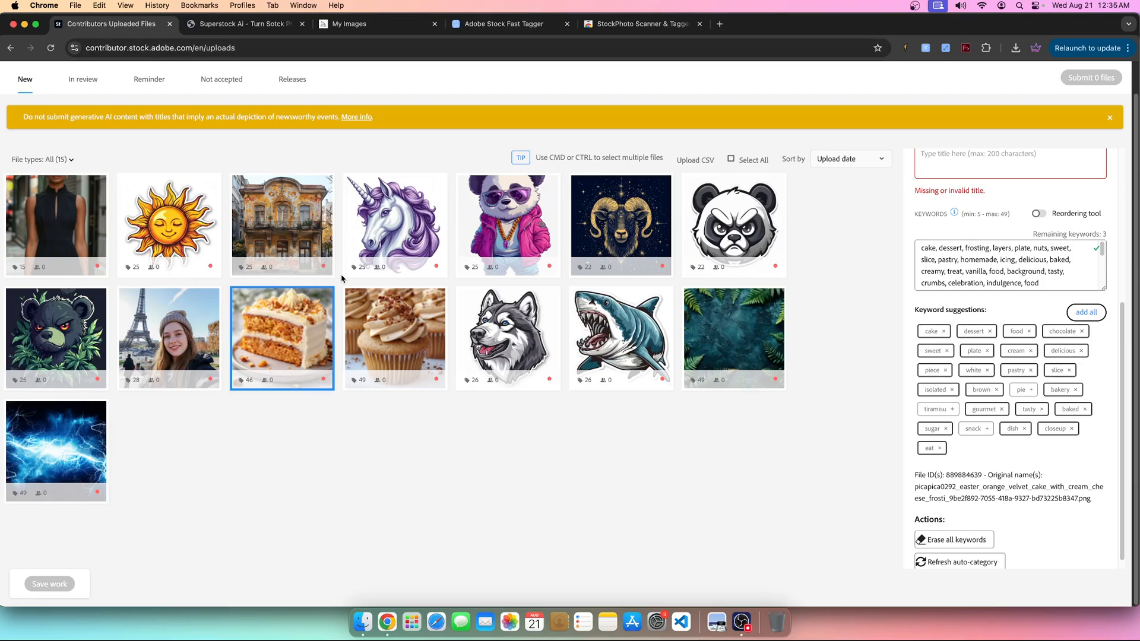
Check the Fast Tagger extension and examine the keywords of the purple unicorn image
{"action": "left_click", "coordinate": [966, 48]}
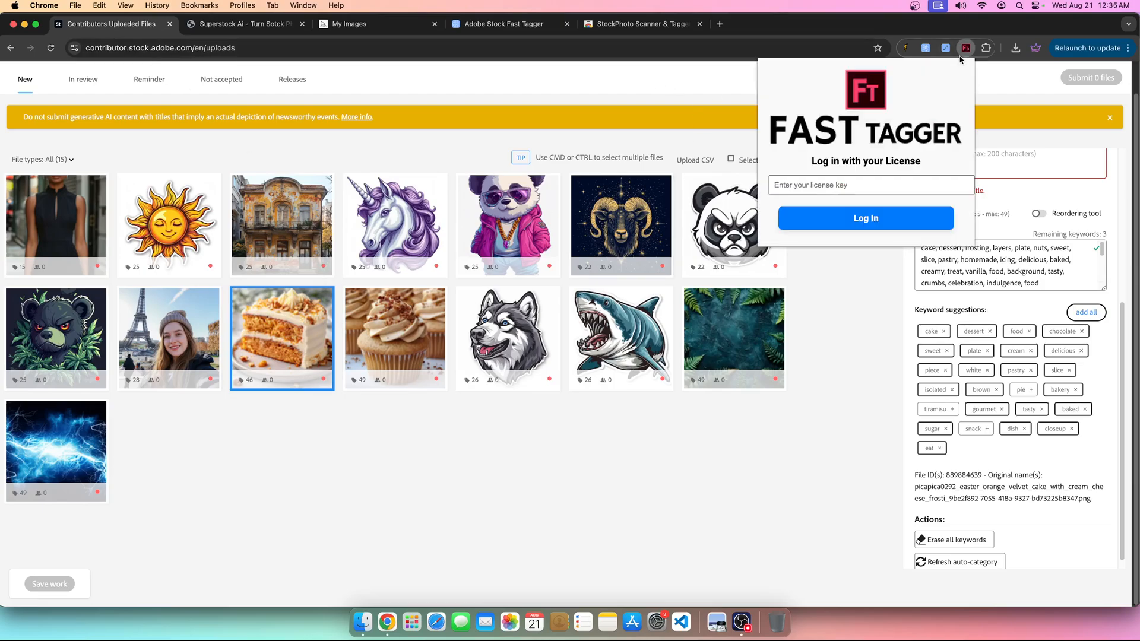
{"action": "left_click", "coordinate": [521, 471]}
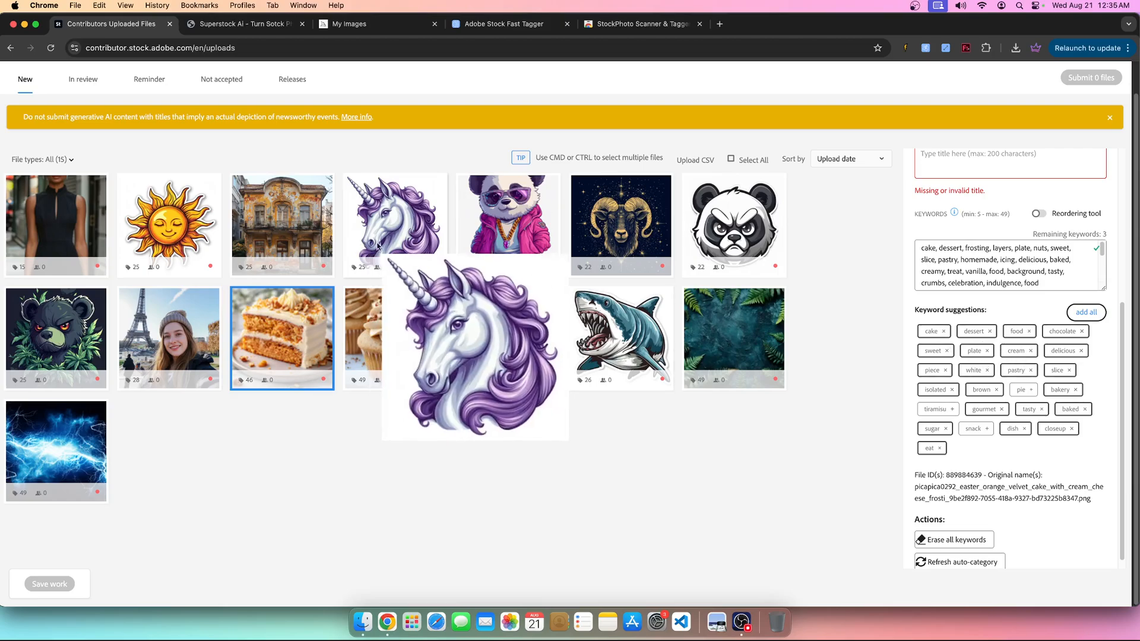
{"action": "left_click", "coordinate": [404, 240]}
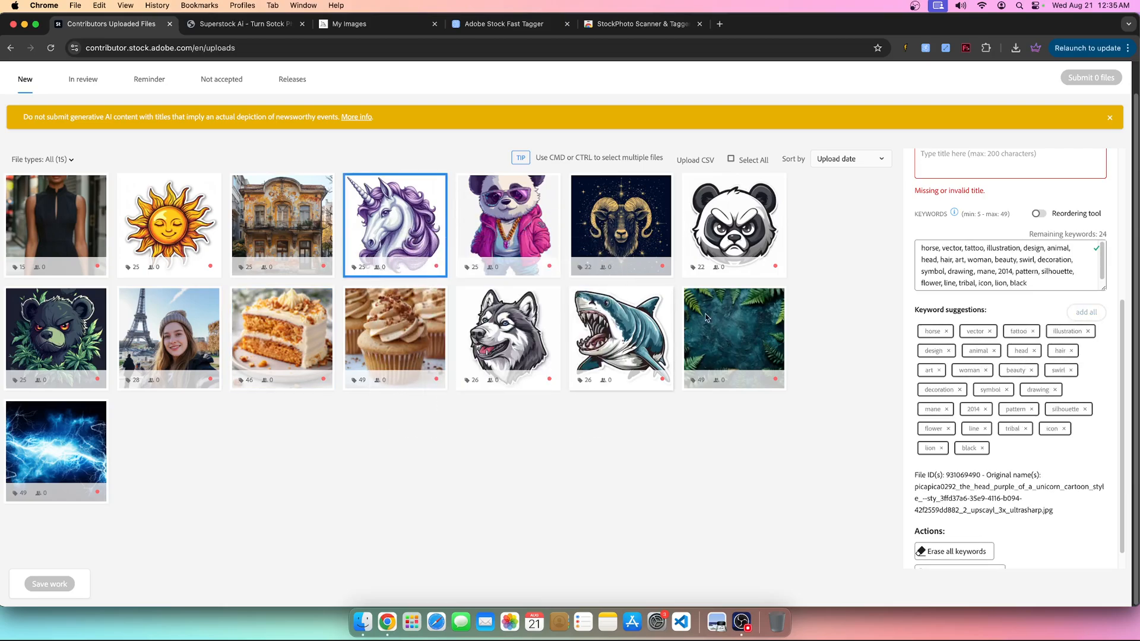
{"action": "mouse_move", "coordinate": [423, 212]}
Look at the generated unicorn images in Midjourney and return to the Adobe Stock uploads
{"action": "left_click", "coordinate": [378, 29]}
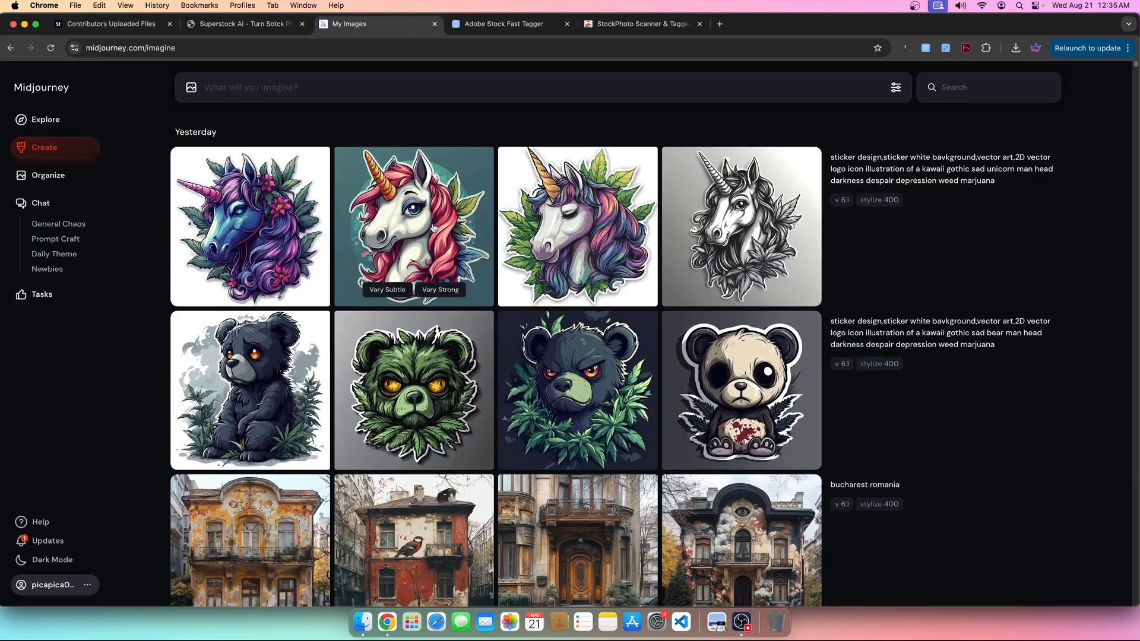
{"action": "left_click", "coordinate": [609, 231]}
{"action": "left_click", "coordinate": [261, 125]}
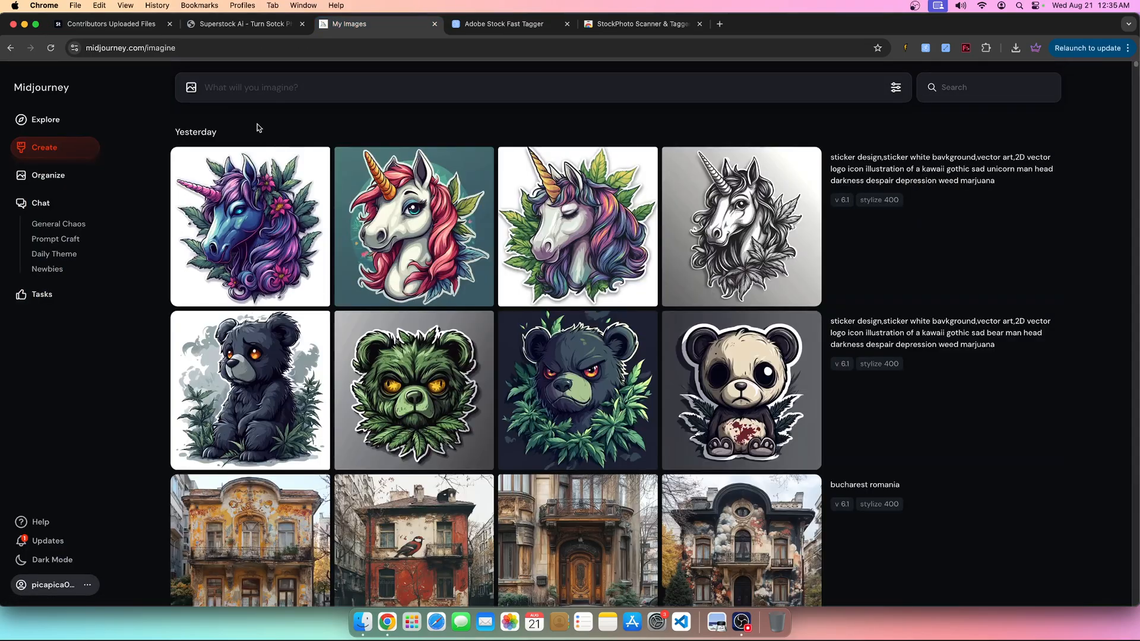
{"action": "left_click", "coordinate": [119, 25]}
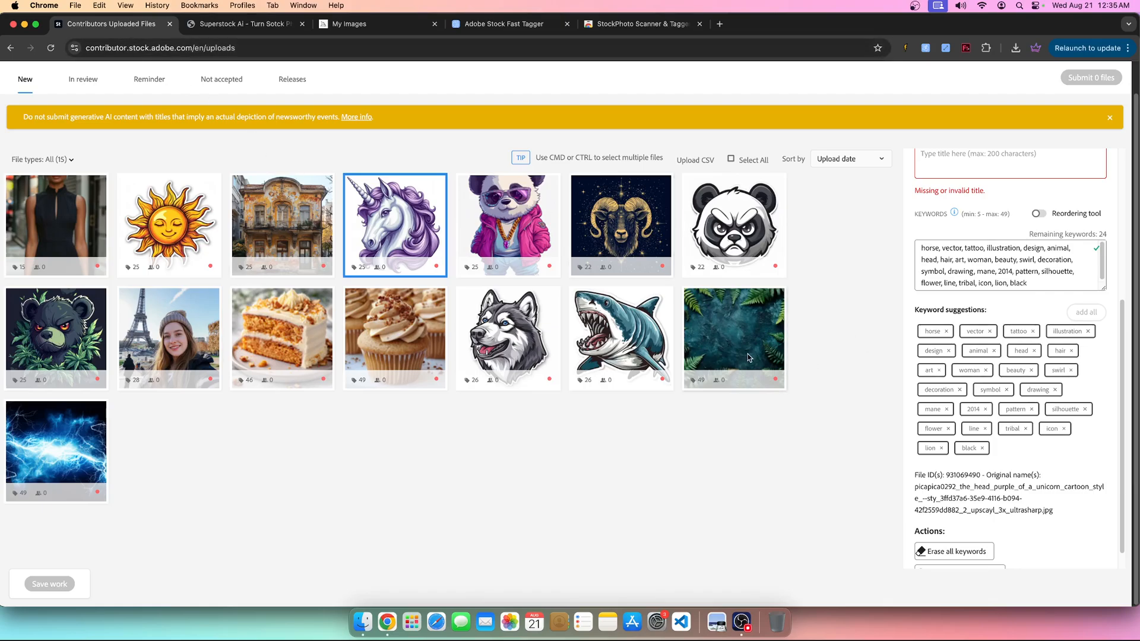
Review the Stock Photo Scanner & Tagger options, preview the shark image, and view the Fast Tagger controls
{"action": "left_click", "coordinate": [905, 48]}
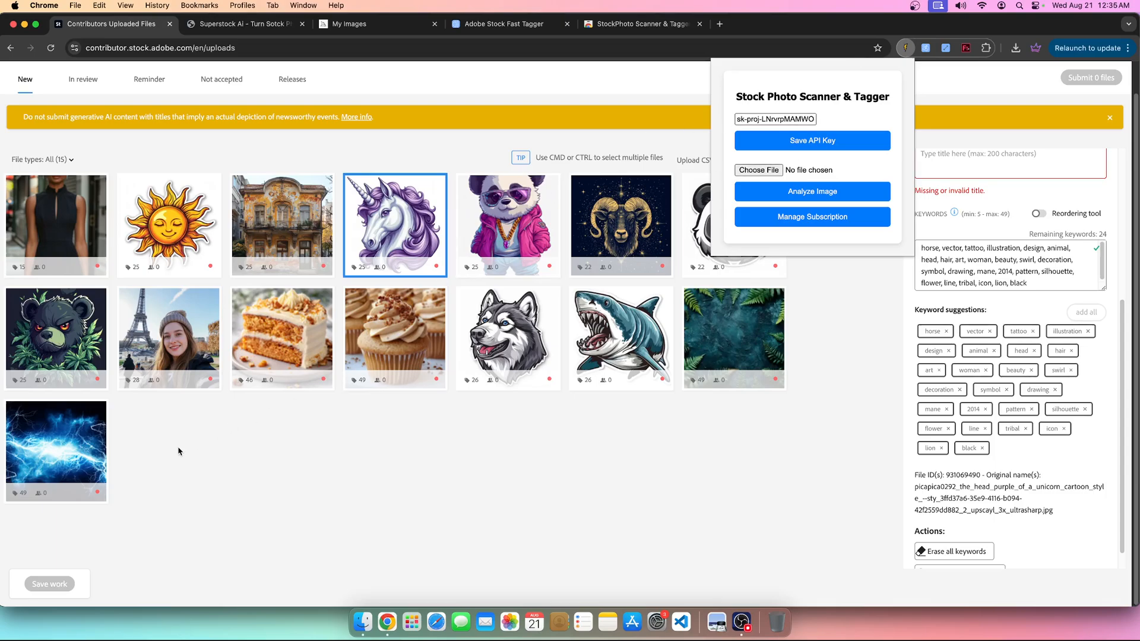
{"action": "mouse_move", "coordinate": [609, 351]}
{"action": "mouse_move", "coordinate": [653, 333]}
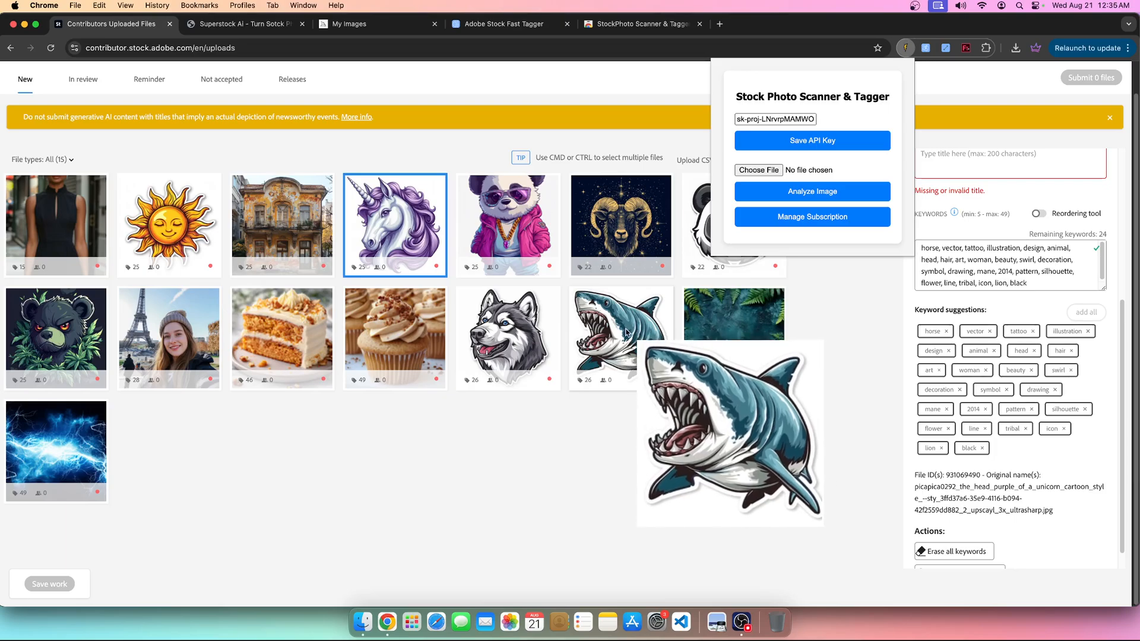
{"action": "left_click", "coordinate": [966, 47]}
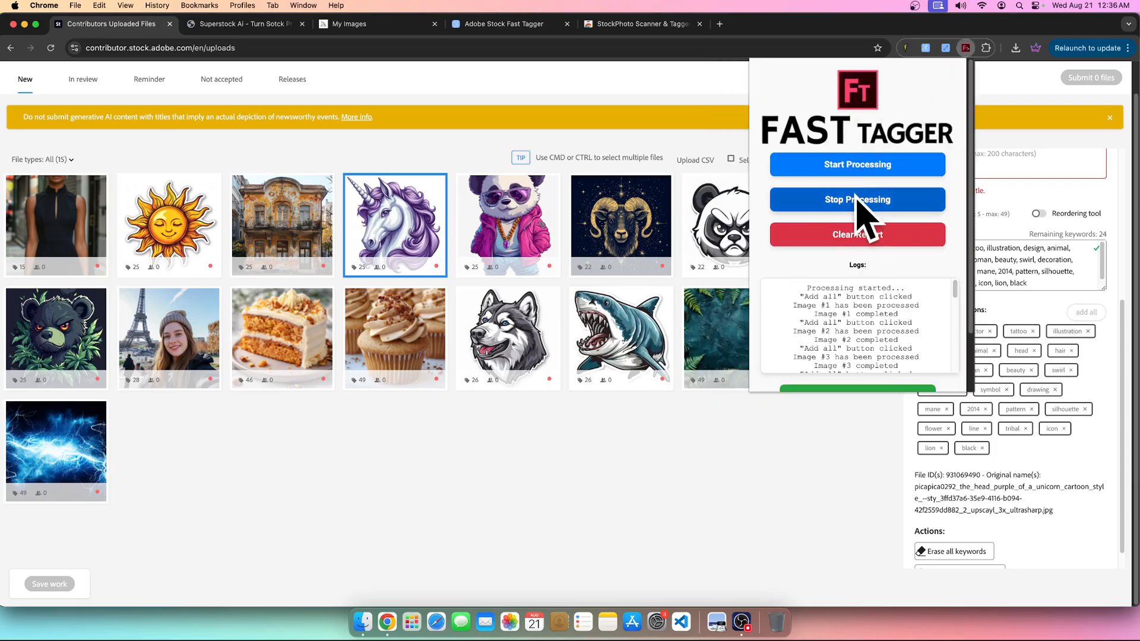
{"action": "left_click", "coordinate": [432, 489]}
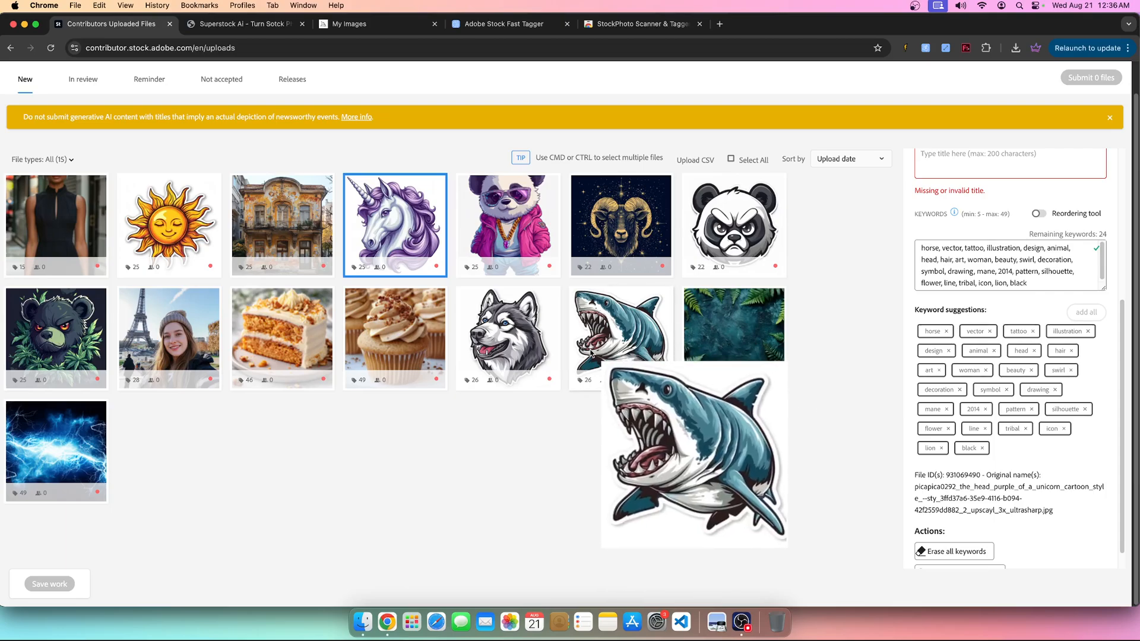
Examine the husky image's keywords and revisit the Adobe Stock Fast Tagger product page
{"action": "left_click", "coordinate": [507, 350]}
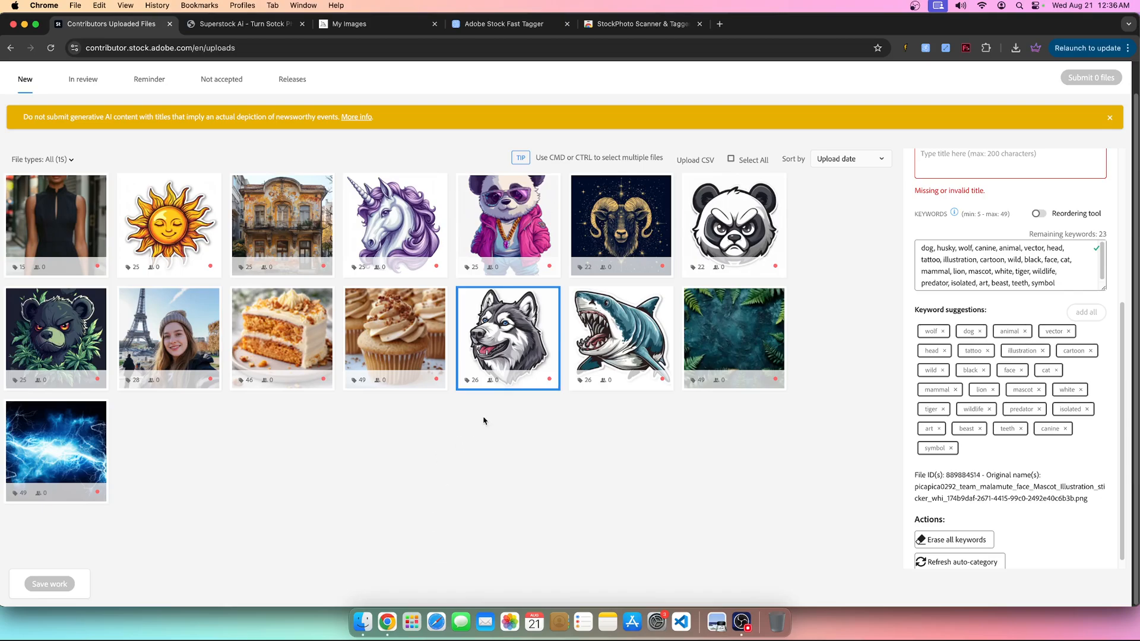
{"action": "left_click", "coordinate": [653, 26]}
{"action": "left_click", "coordinate": [503, 24]}
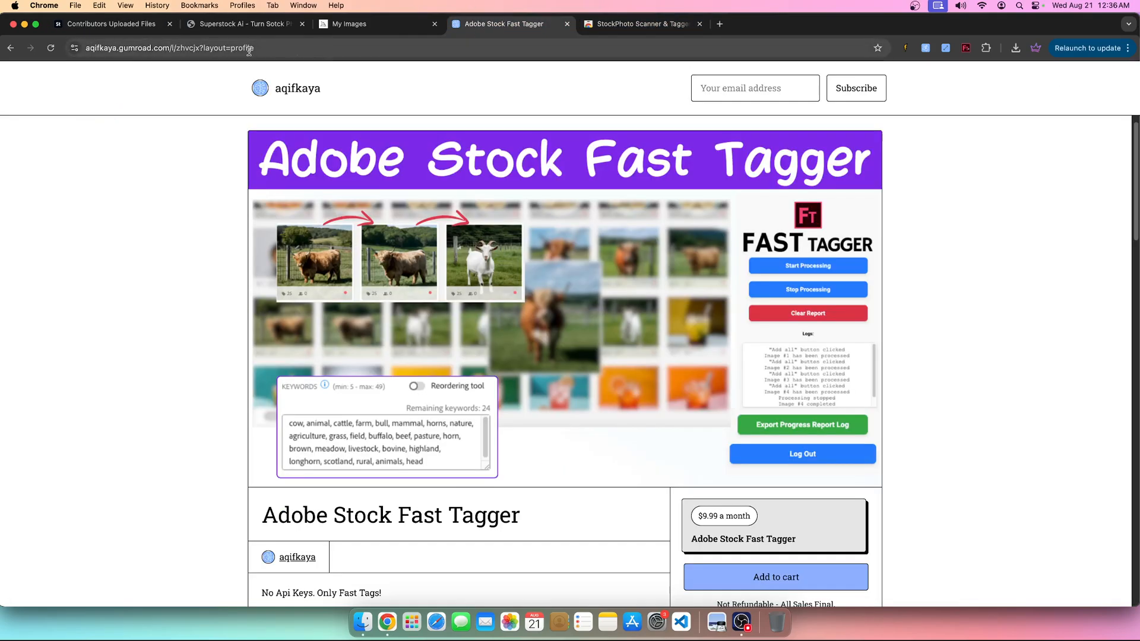
{"action": "left_click", "coordinate": [107, 24]}
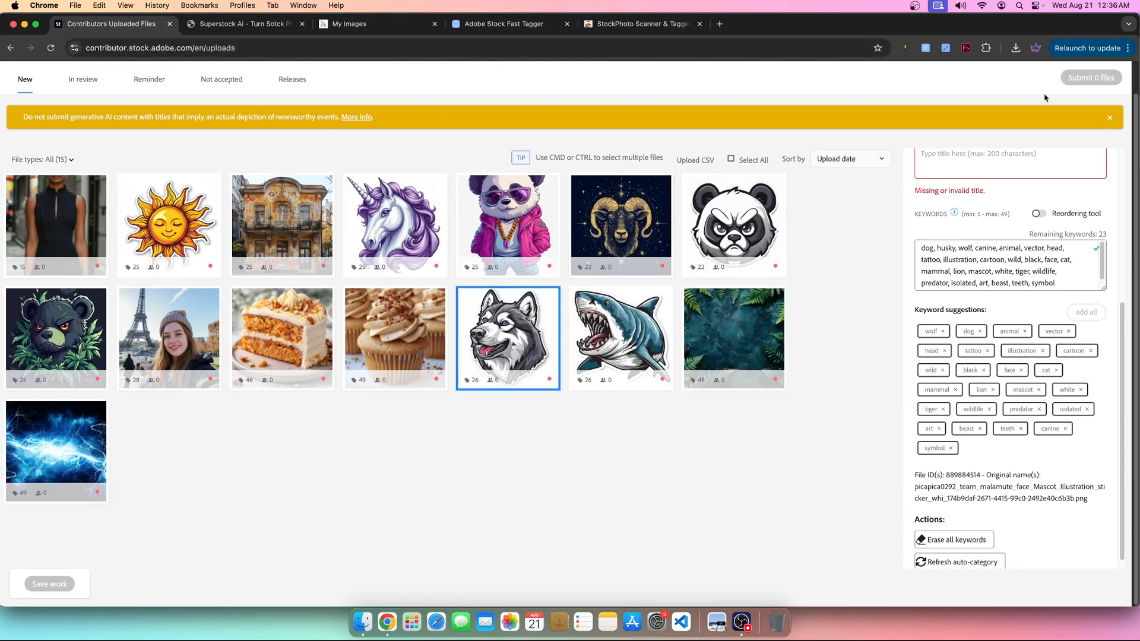
View the Fast Tagger controls and the Stock Photo Scanner & Tagger options again from the uploads page
{"action": "left_click", "coordinate": [966, 47]}
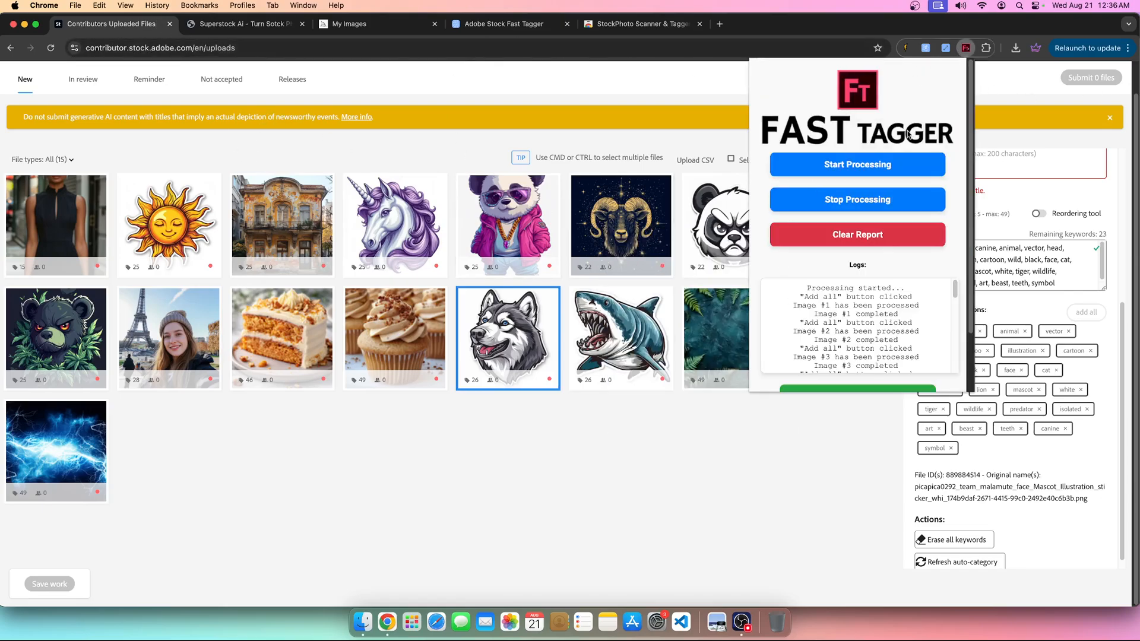
{"action": "left_click", "coordinate": [909, 48]}
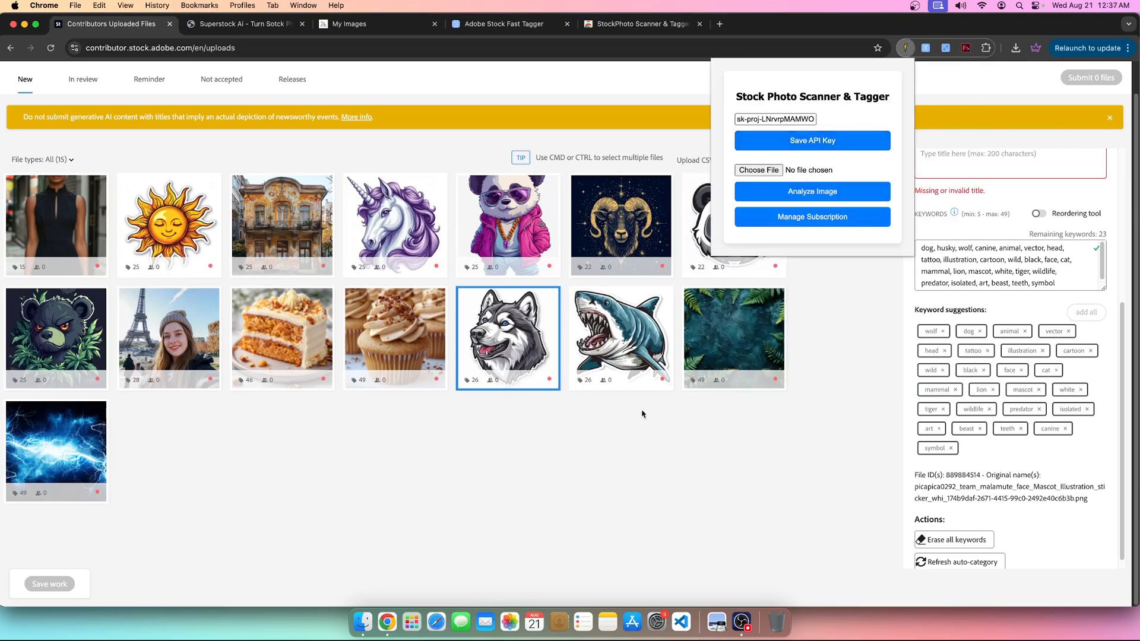
{"action": "left_click", "coordinate": [485, 443]}
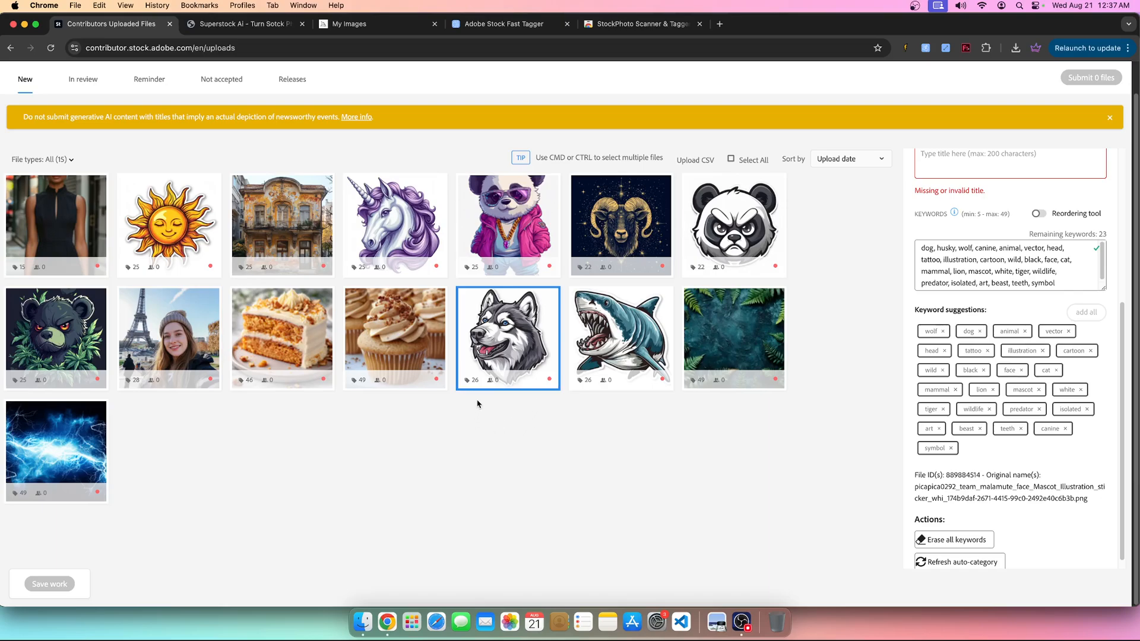
{"action": "left_click", "coordinate": [965, 48]}
{"action": "left_click", "coordinate": [435, 162]}
Examine the keywords of the image of the woman in the black dress and preview the orange cake slice
{"action": "mouse_move", "coordinate": [18, 236]}
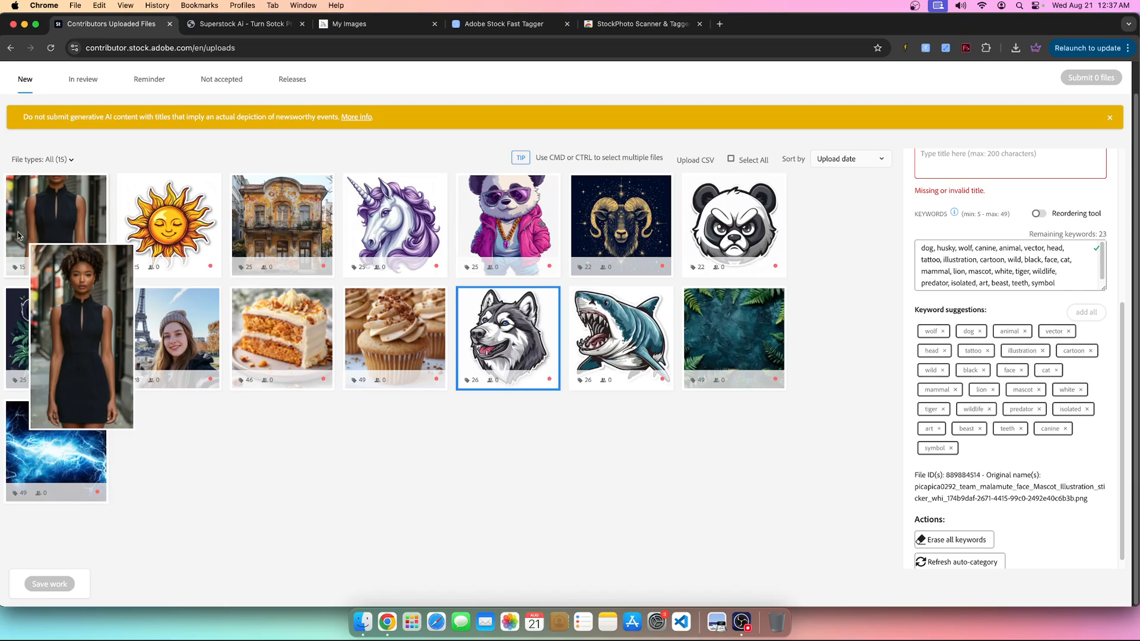
{"action": "left_click", "coordinate": [44, 203]}
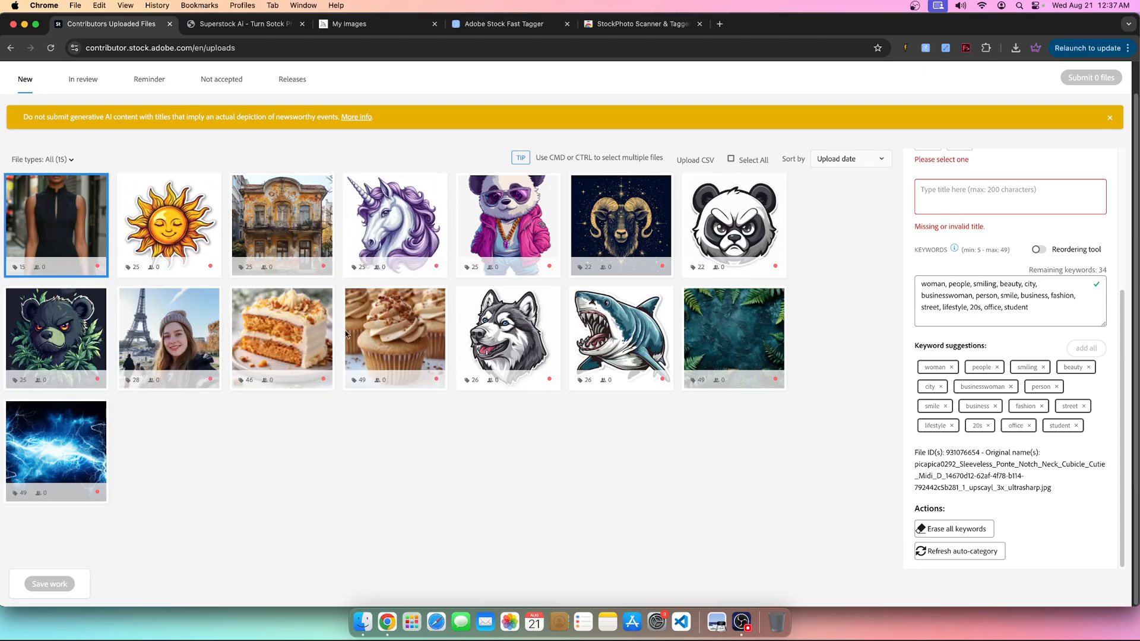
{"action": "mouse_move", "coordinate": [277, 332]}
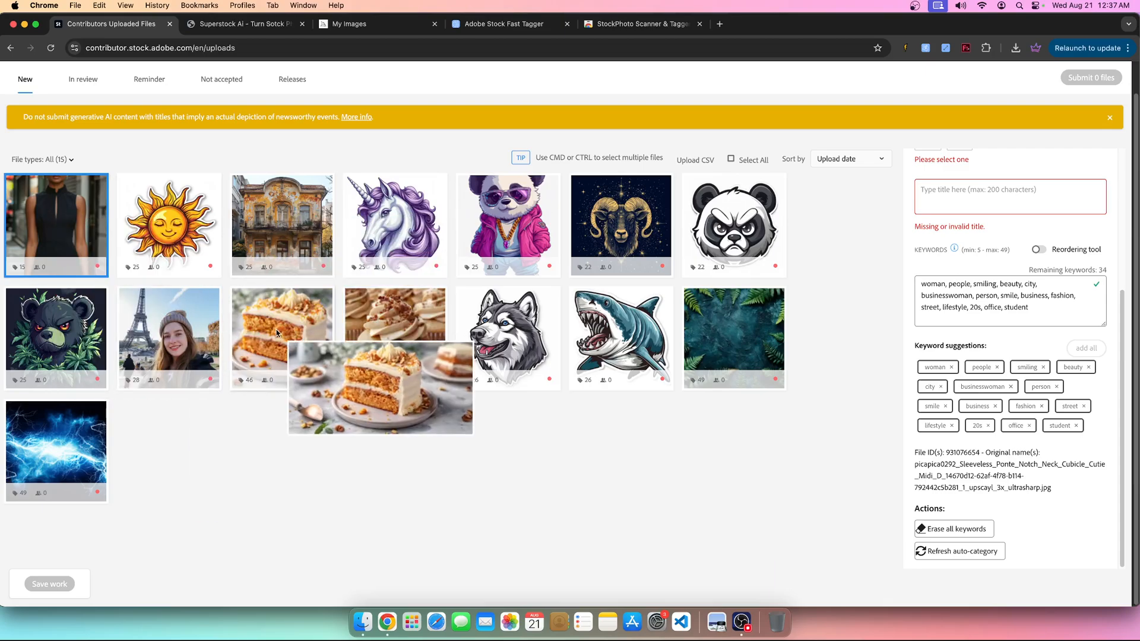
{"action": "mouse_move", "coordinate": [211, 349]}
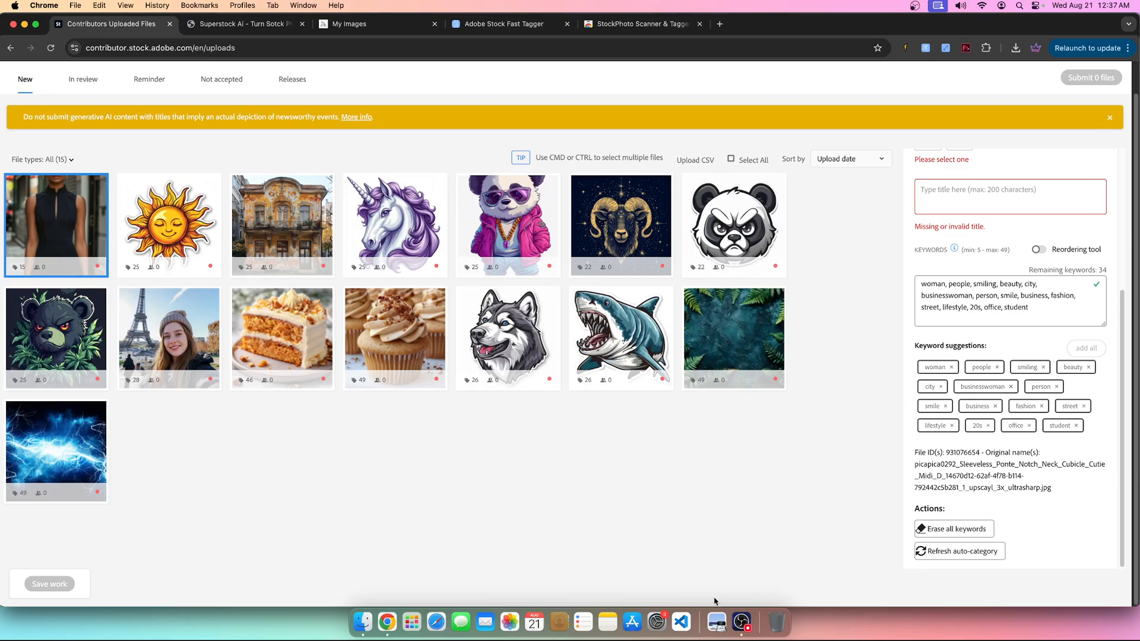
{"action": "left_click", "coordinate": [737, 621]}
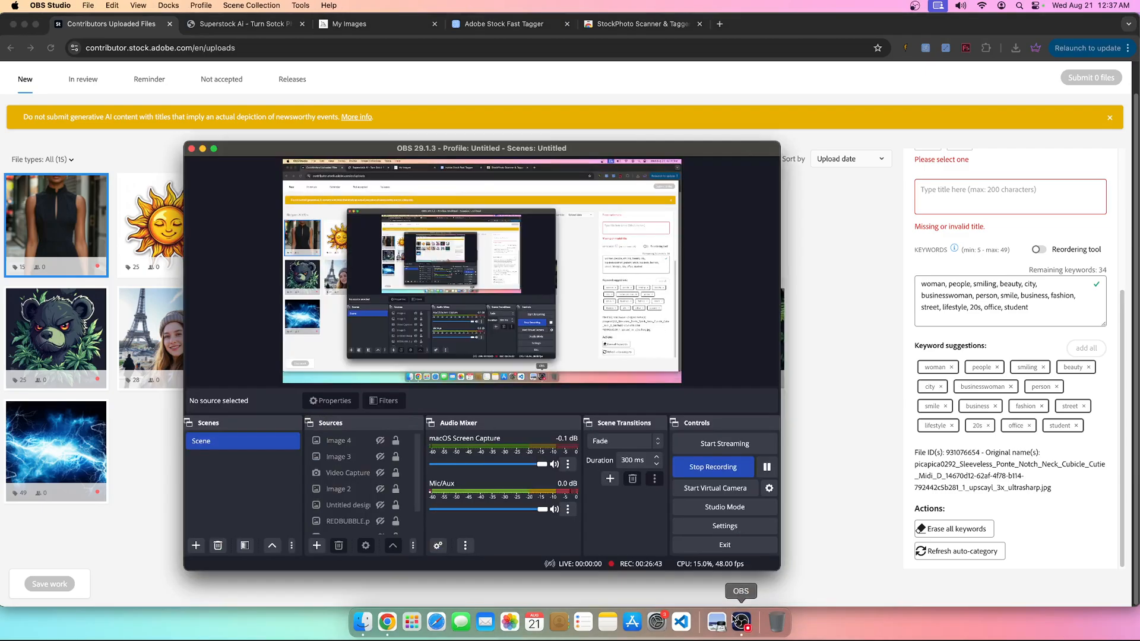